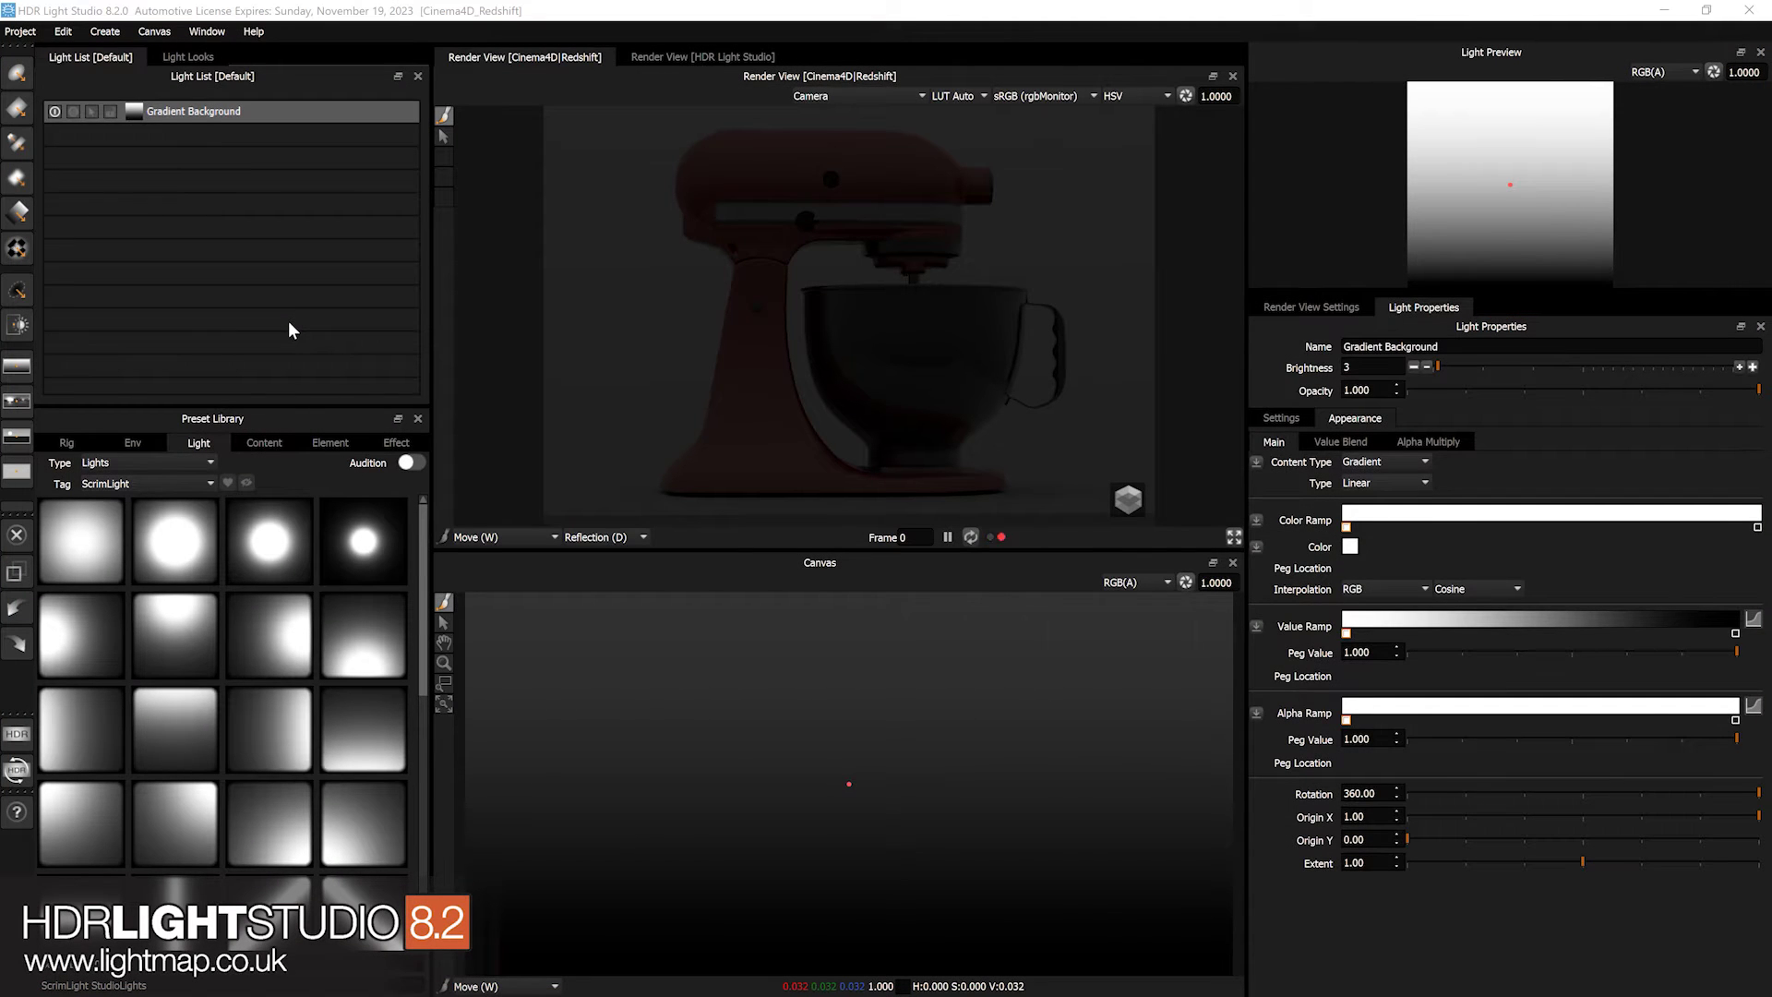
- Add a scrim light reflecting on the bowl, shift it left and raise its height to 1.37
{"action": "left_click", "coordinate": [17, 142]}
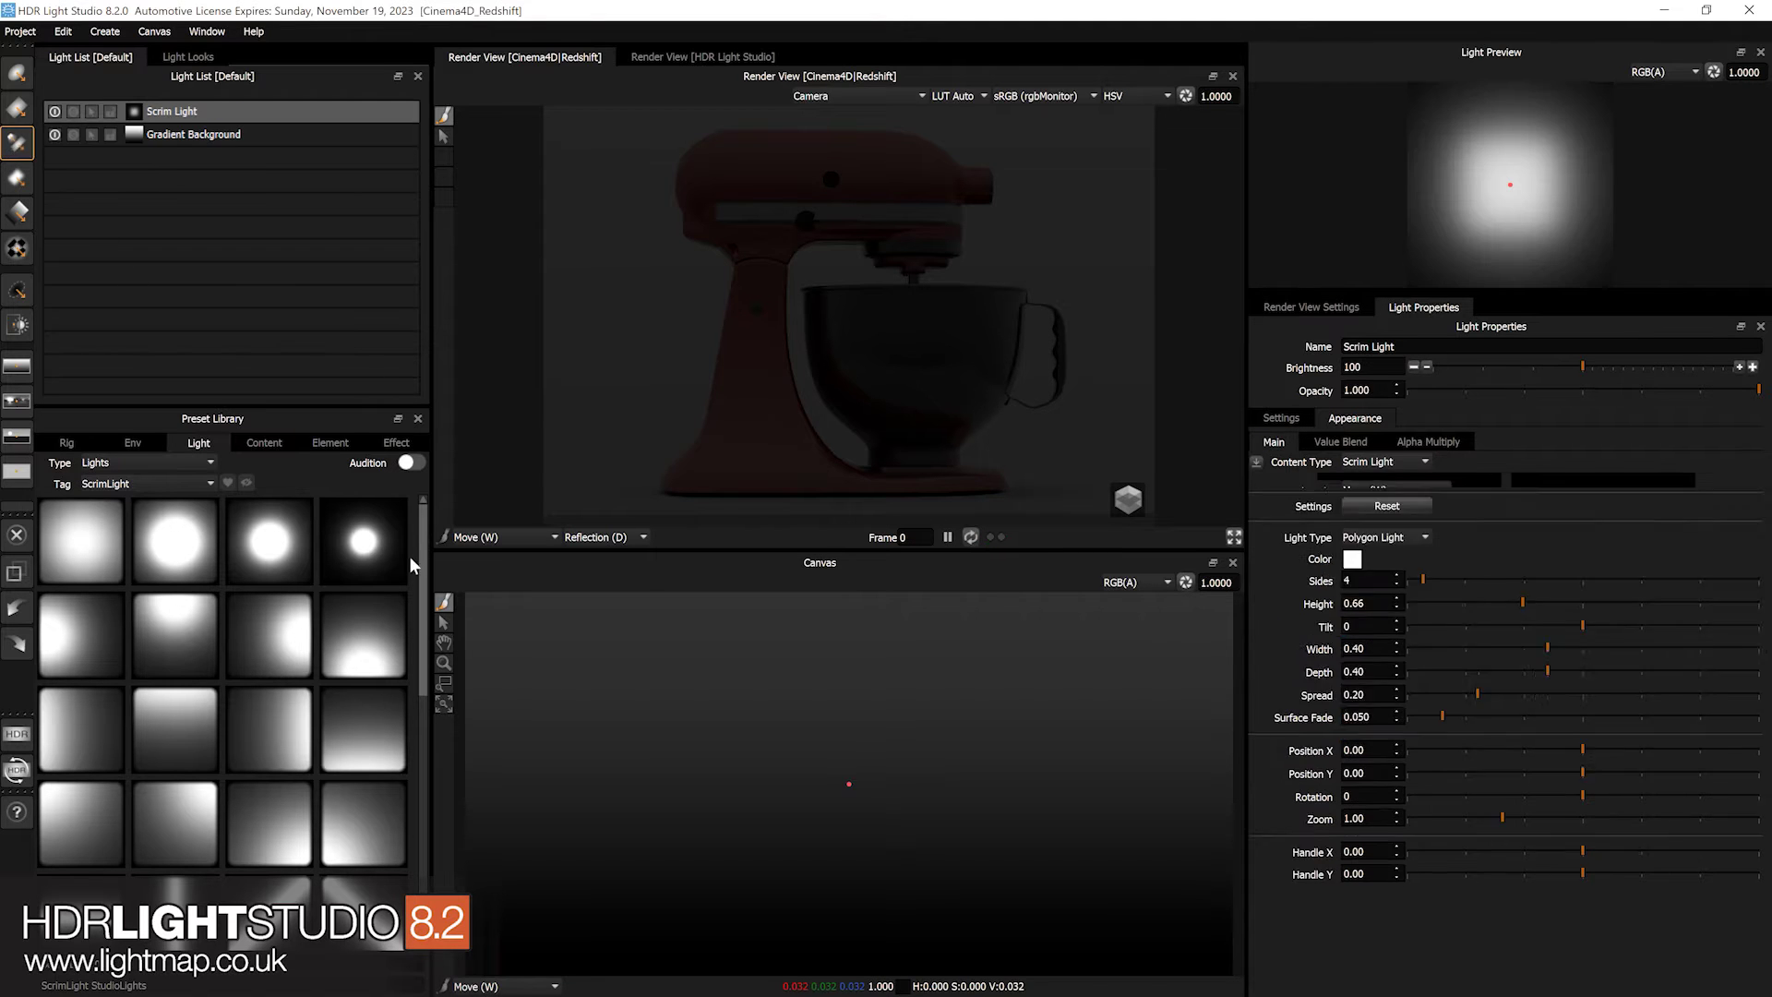
{"action": "left_click", "coordinate": [847, 334]}
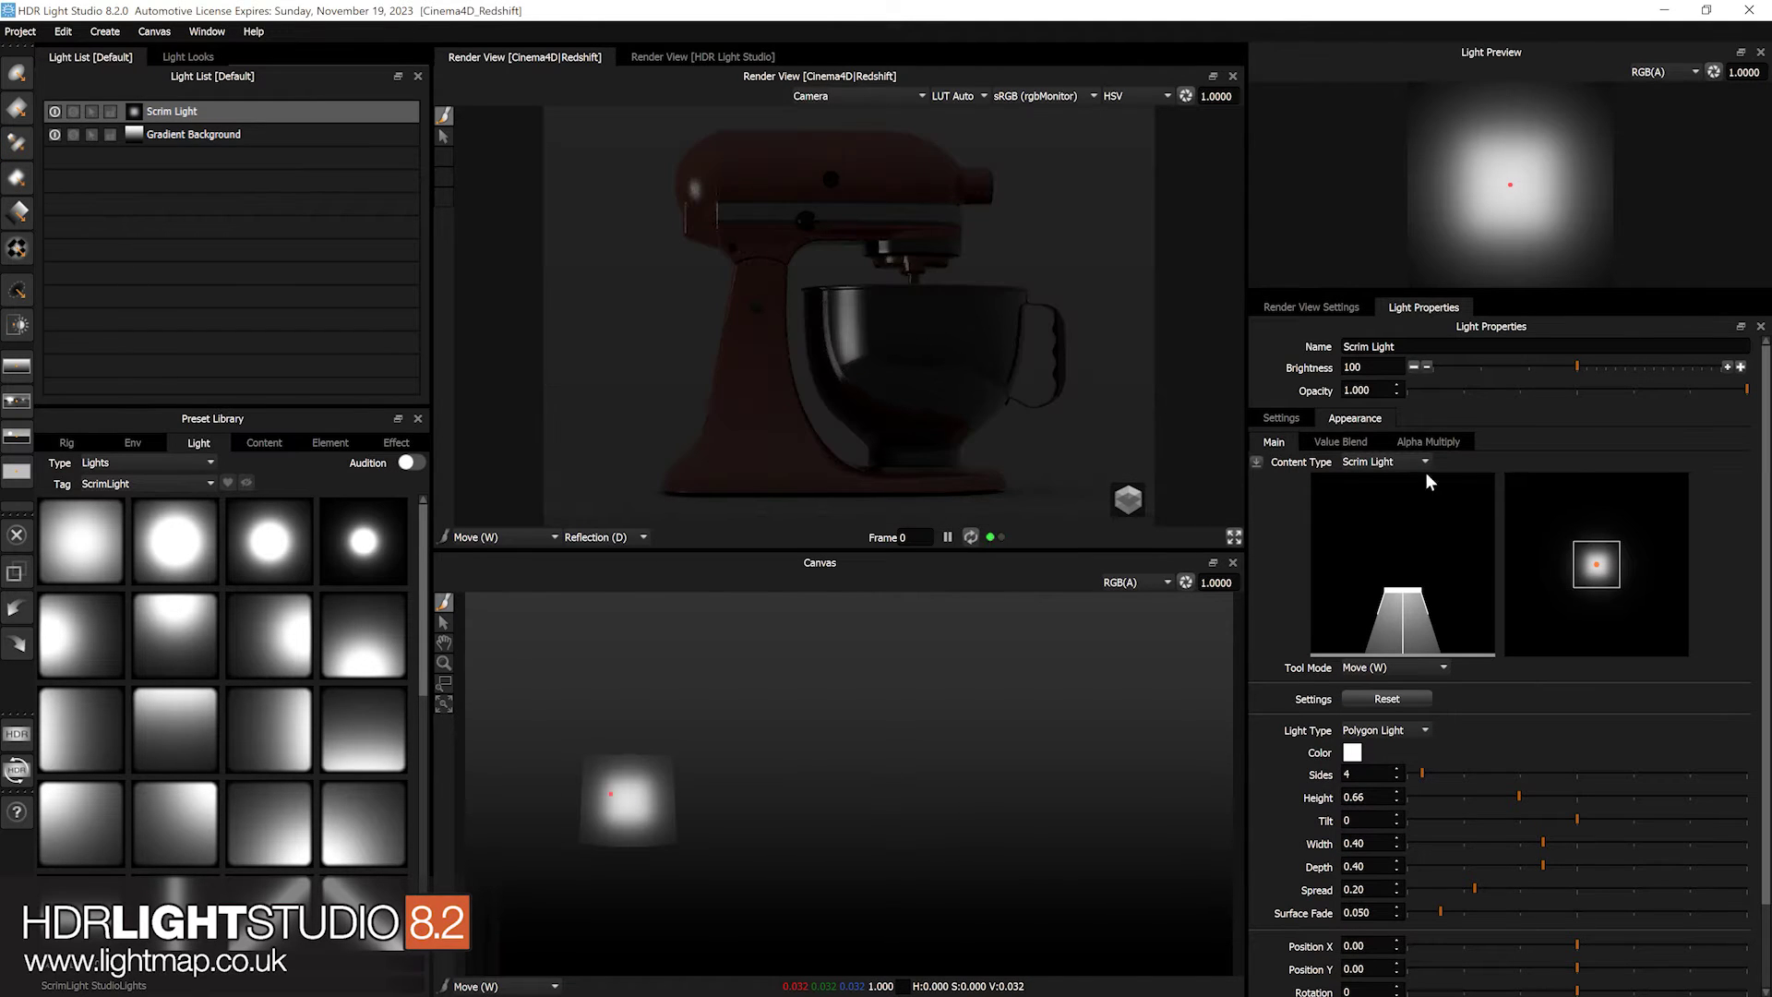
{"action": "mouse_move", "coordinate": [1598, 563]}
{"action": "left_mouse_down"}
{"action": "mouse_move", "coordinate": [1578, 563]}
{"action": "mouse_move", "coordinate": [1620, 562]}
{"action": "left_mouse_up"}
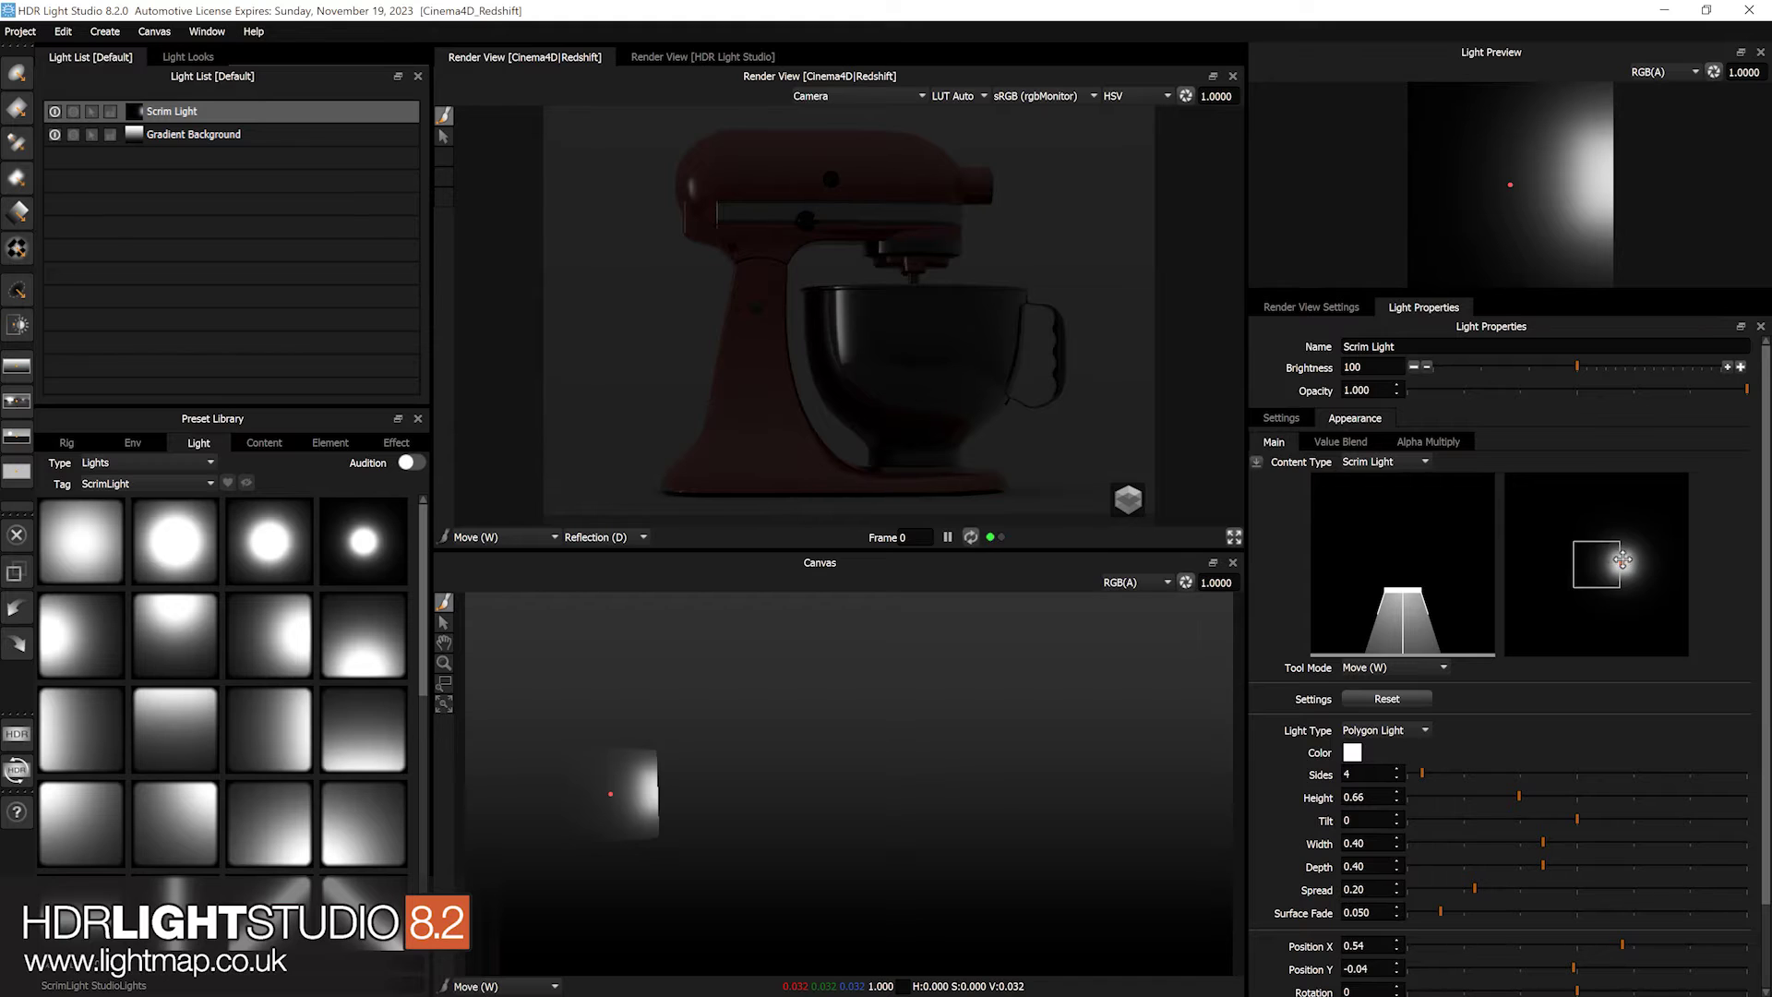
{"action": "left_click_drag", "start_coordinate": [1622, 560], "coordinate": [1590, 526]}
- Widen the scrim light's spread slightly to 0.27
{"action": "key", "text": "t"}
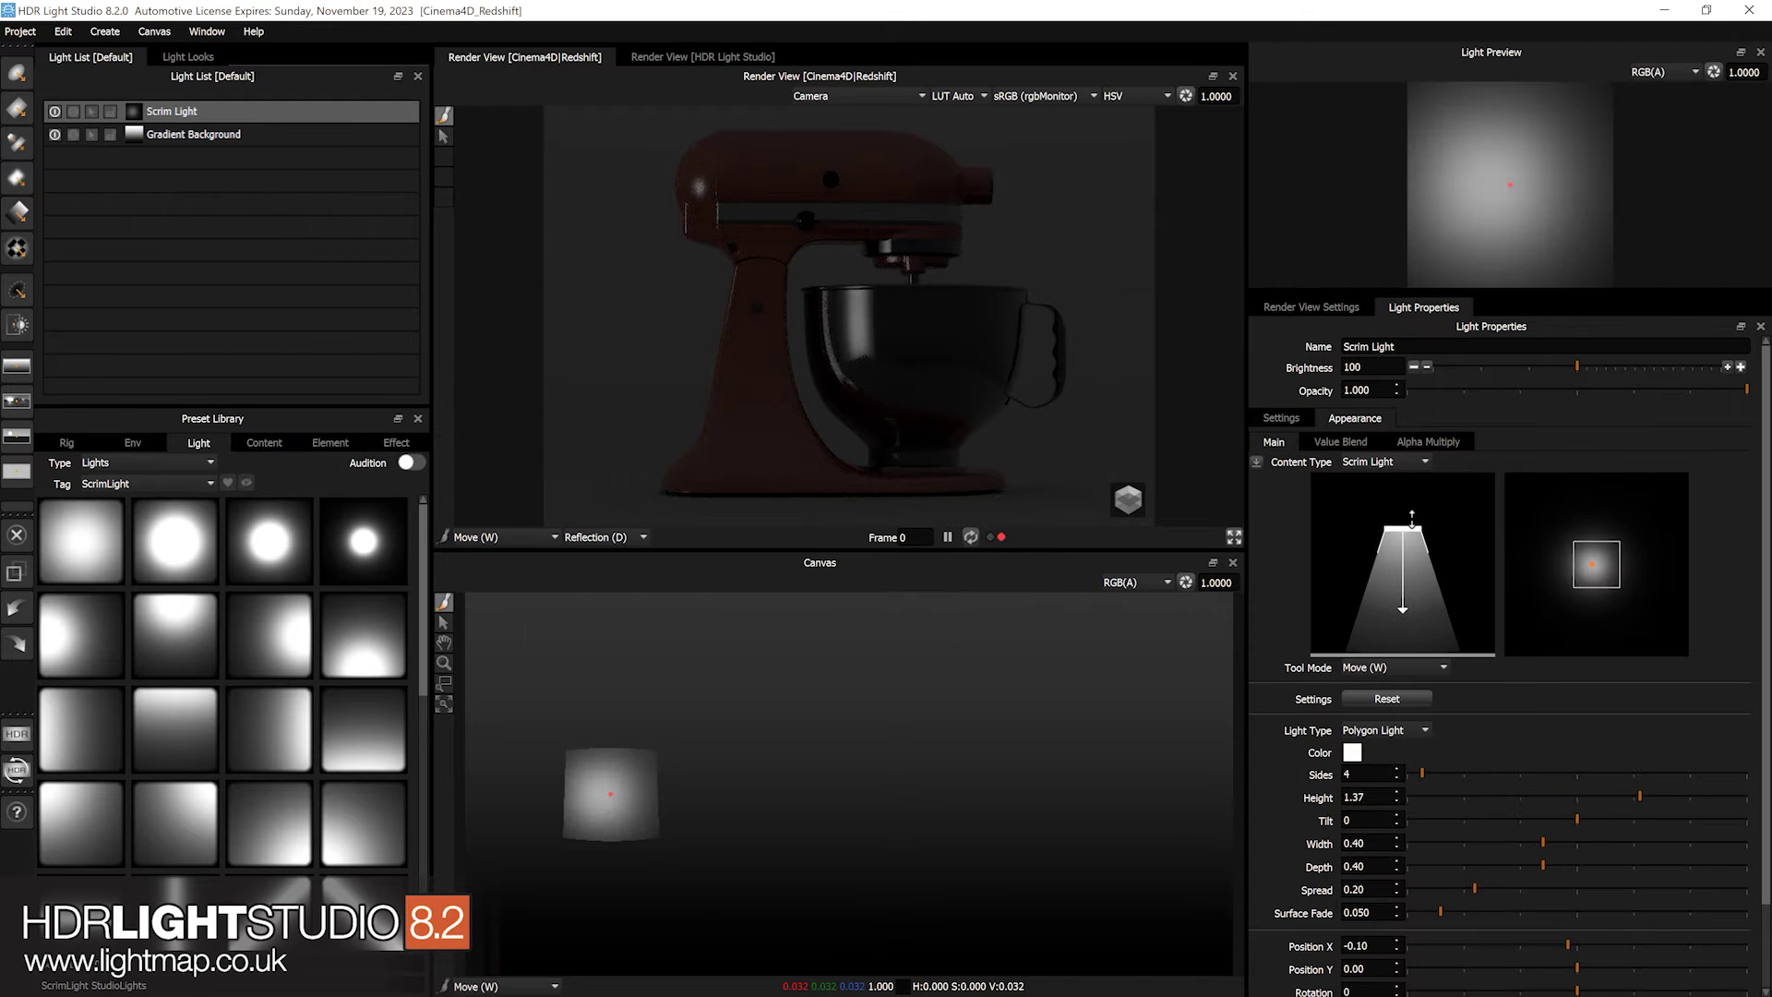
{"action": "mouse_move", "coordinate": [1406, 554]}
{"action": "left_mouse_down"}
{"action": "mouse_move", "coordinate": [1448, 554]}
{"action": "mouse_move", "coordinate": [1429, 554]}
{"action": "left_mouse_up"}
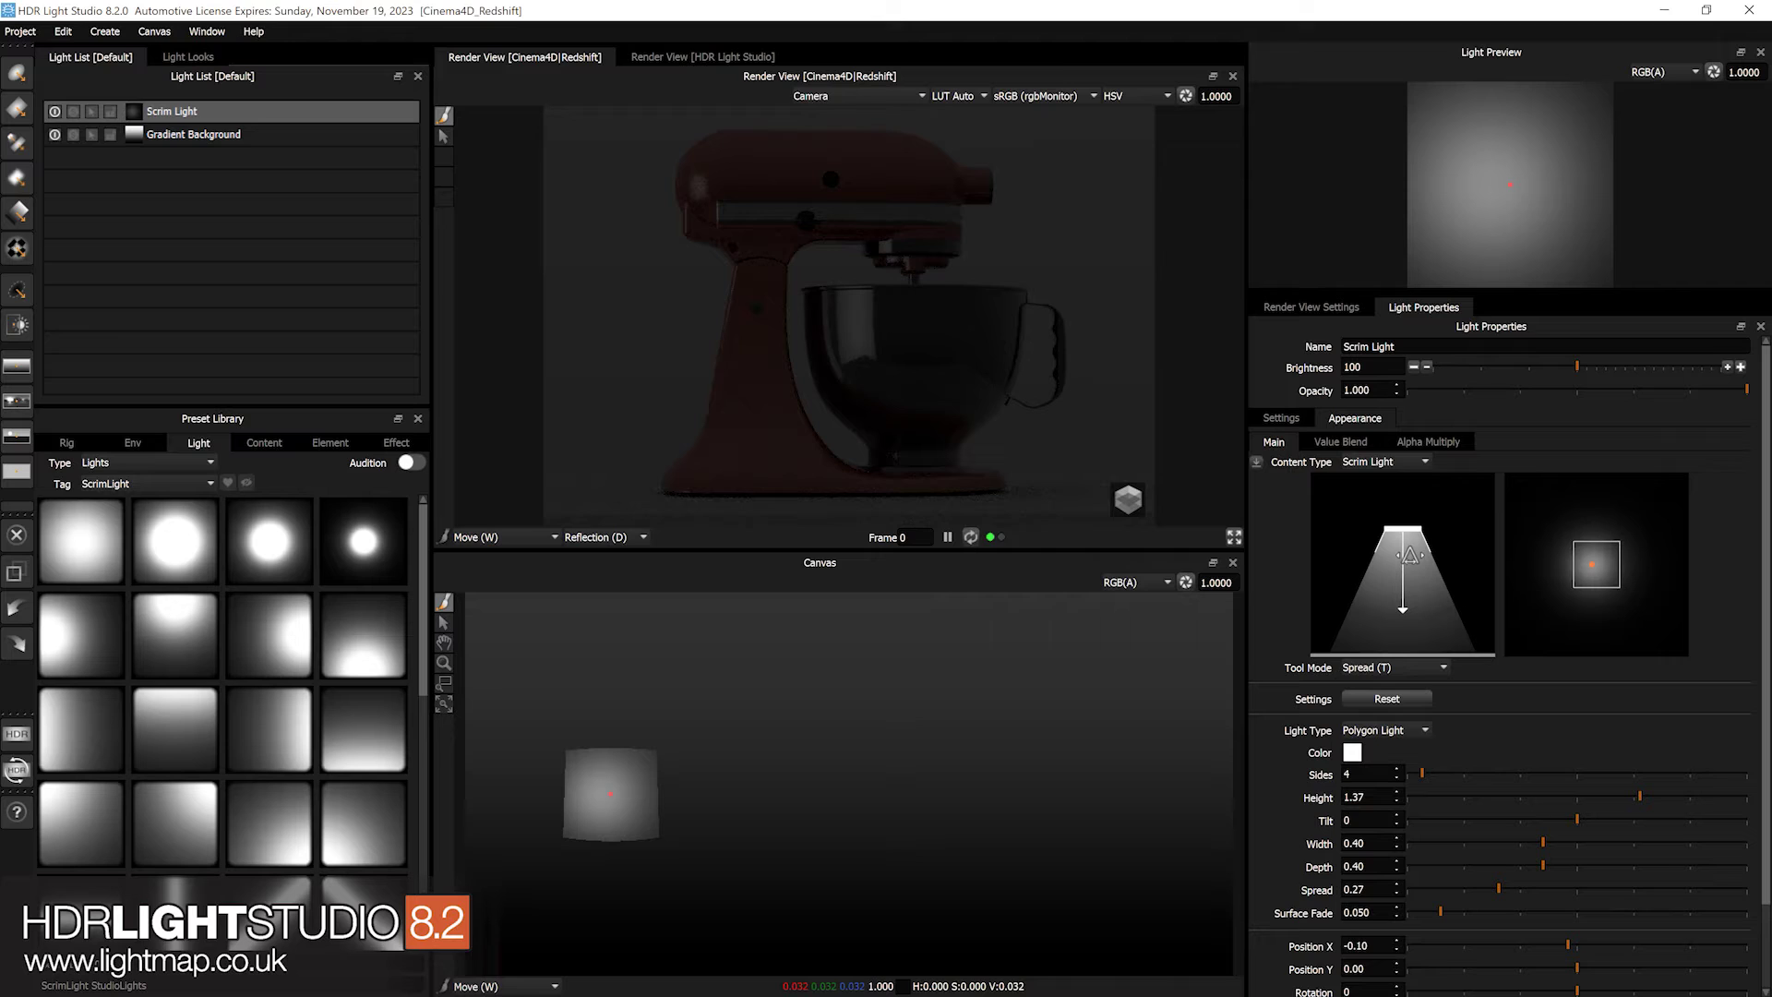
{"action": "key", "text": "e"}
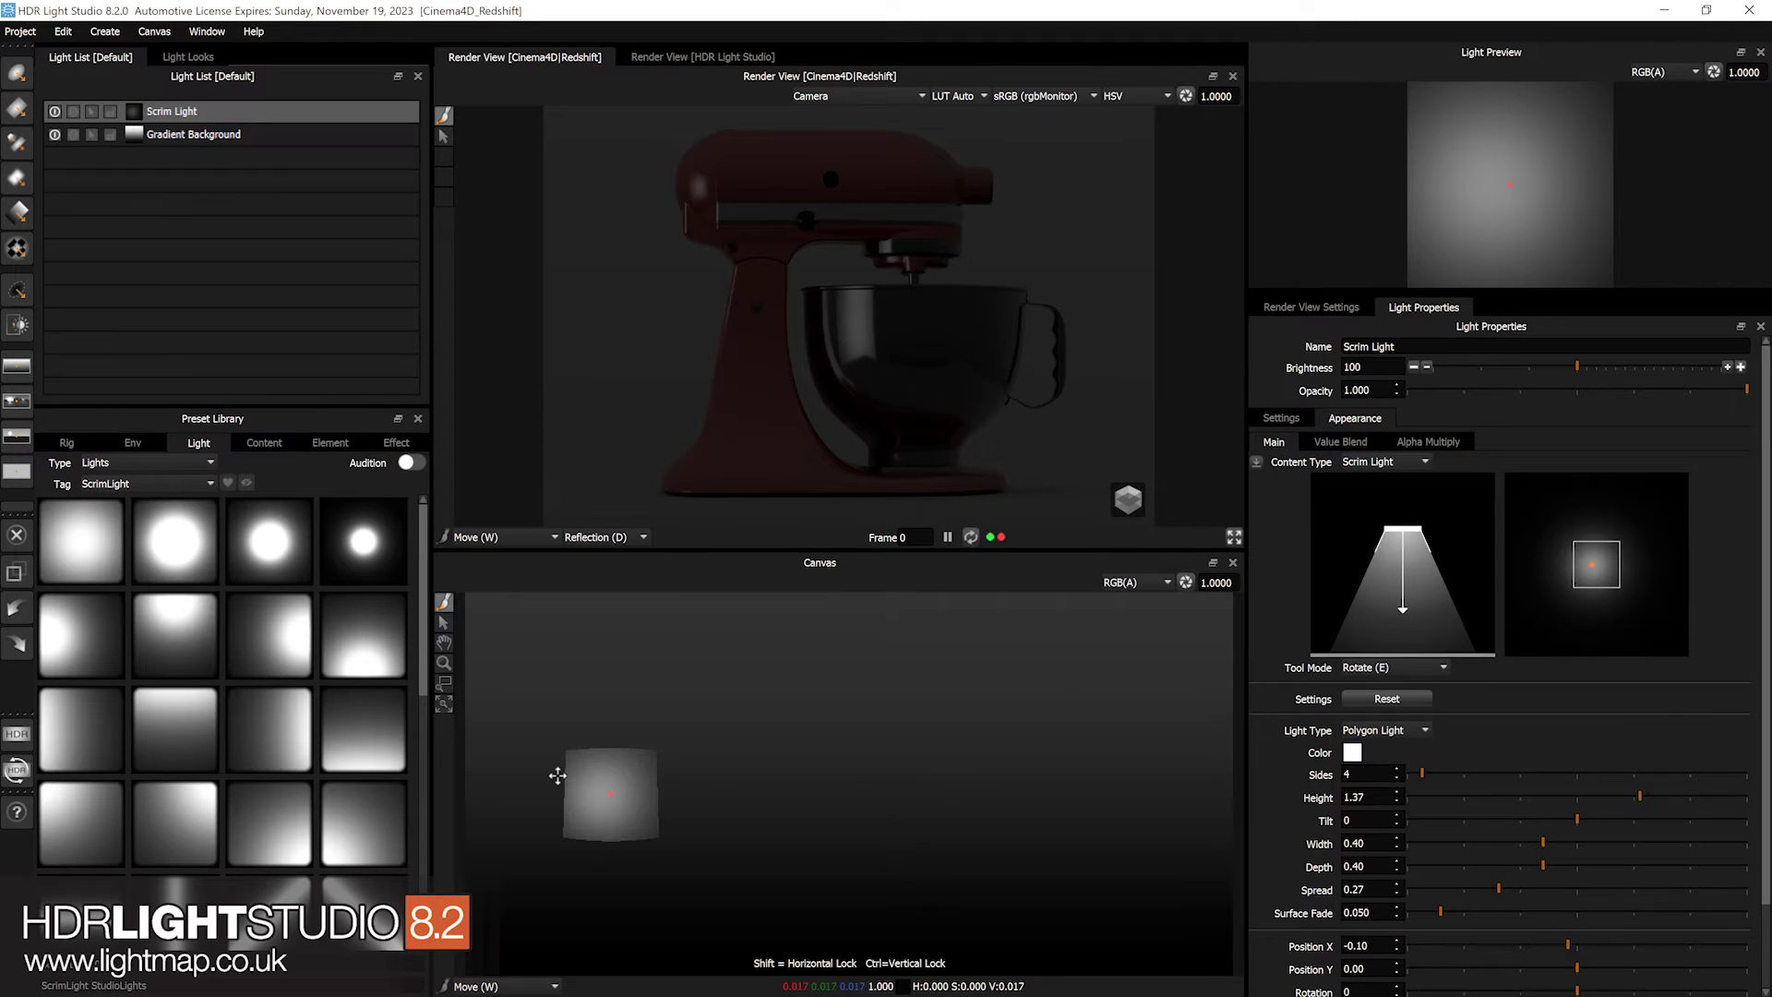
- Scale the scrim up on the canvas, lowering it to height 0.67 with width and depth 0.13
{"action": "key", "text": "r"}
{"action": "left_click_drag", "start_coordinate": [563, 765], "coordinate": [612, 783]}
{"action": "key", "text": "w"}
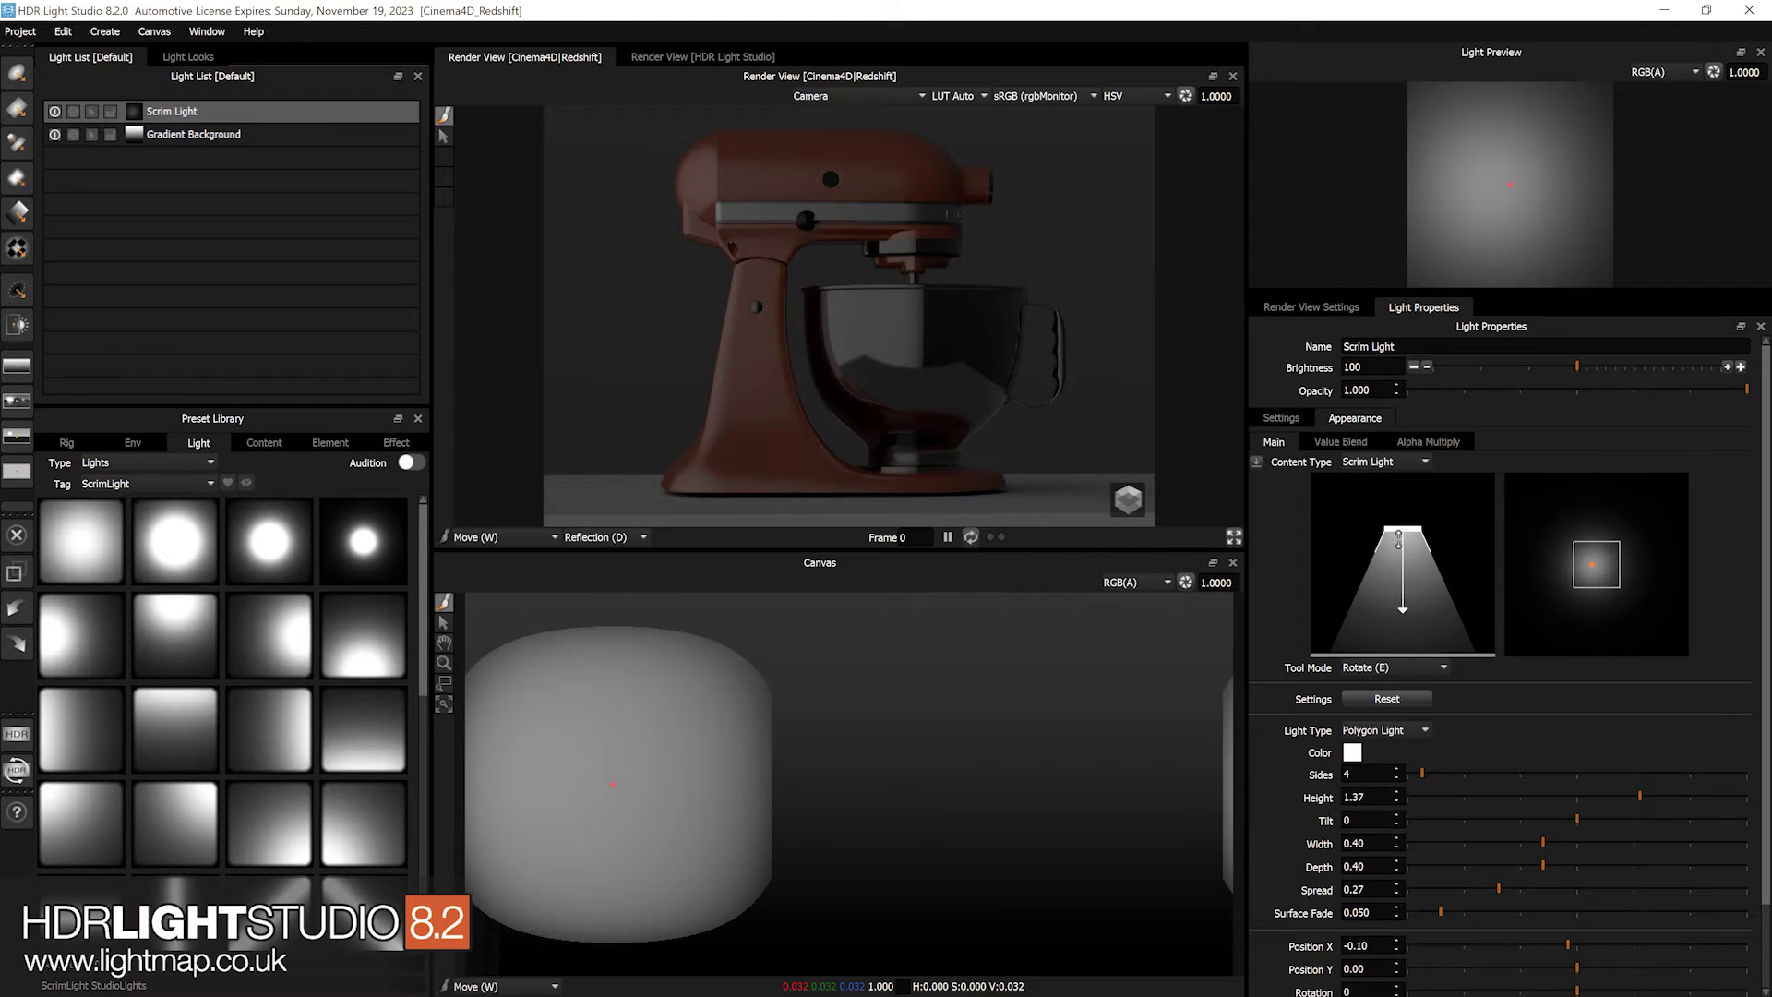
{"action": "left_click_drag", "start_coordinate": [1399, 561], "coordinate": [1409, 610]}
{"action": "key", "text": "r"}
{"action": "key", "text": "w"}
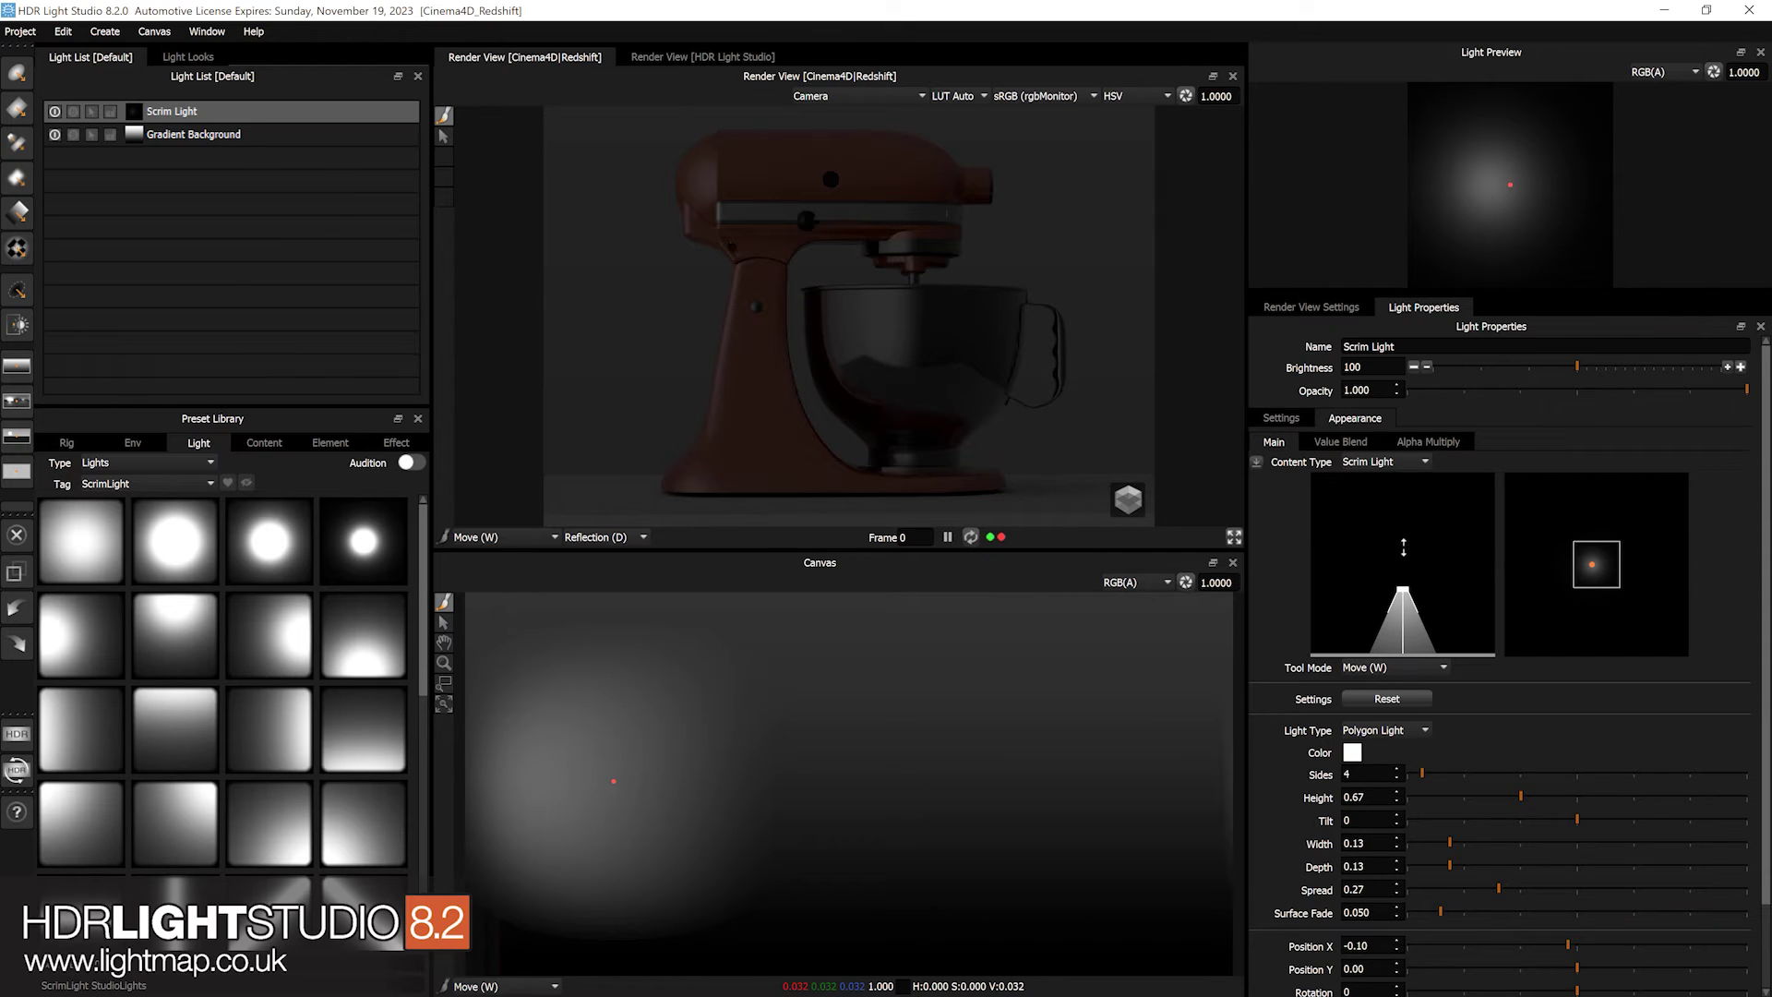
- Delete the scrim light and add a fresh default one on the bowl near longitude 70
{"action": "right_click", "coordinate": [295, 112]}
{"action": "left_click", "coordinate": [347, 214]}
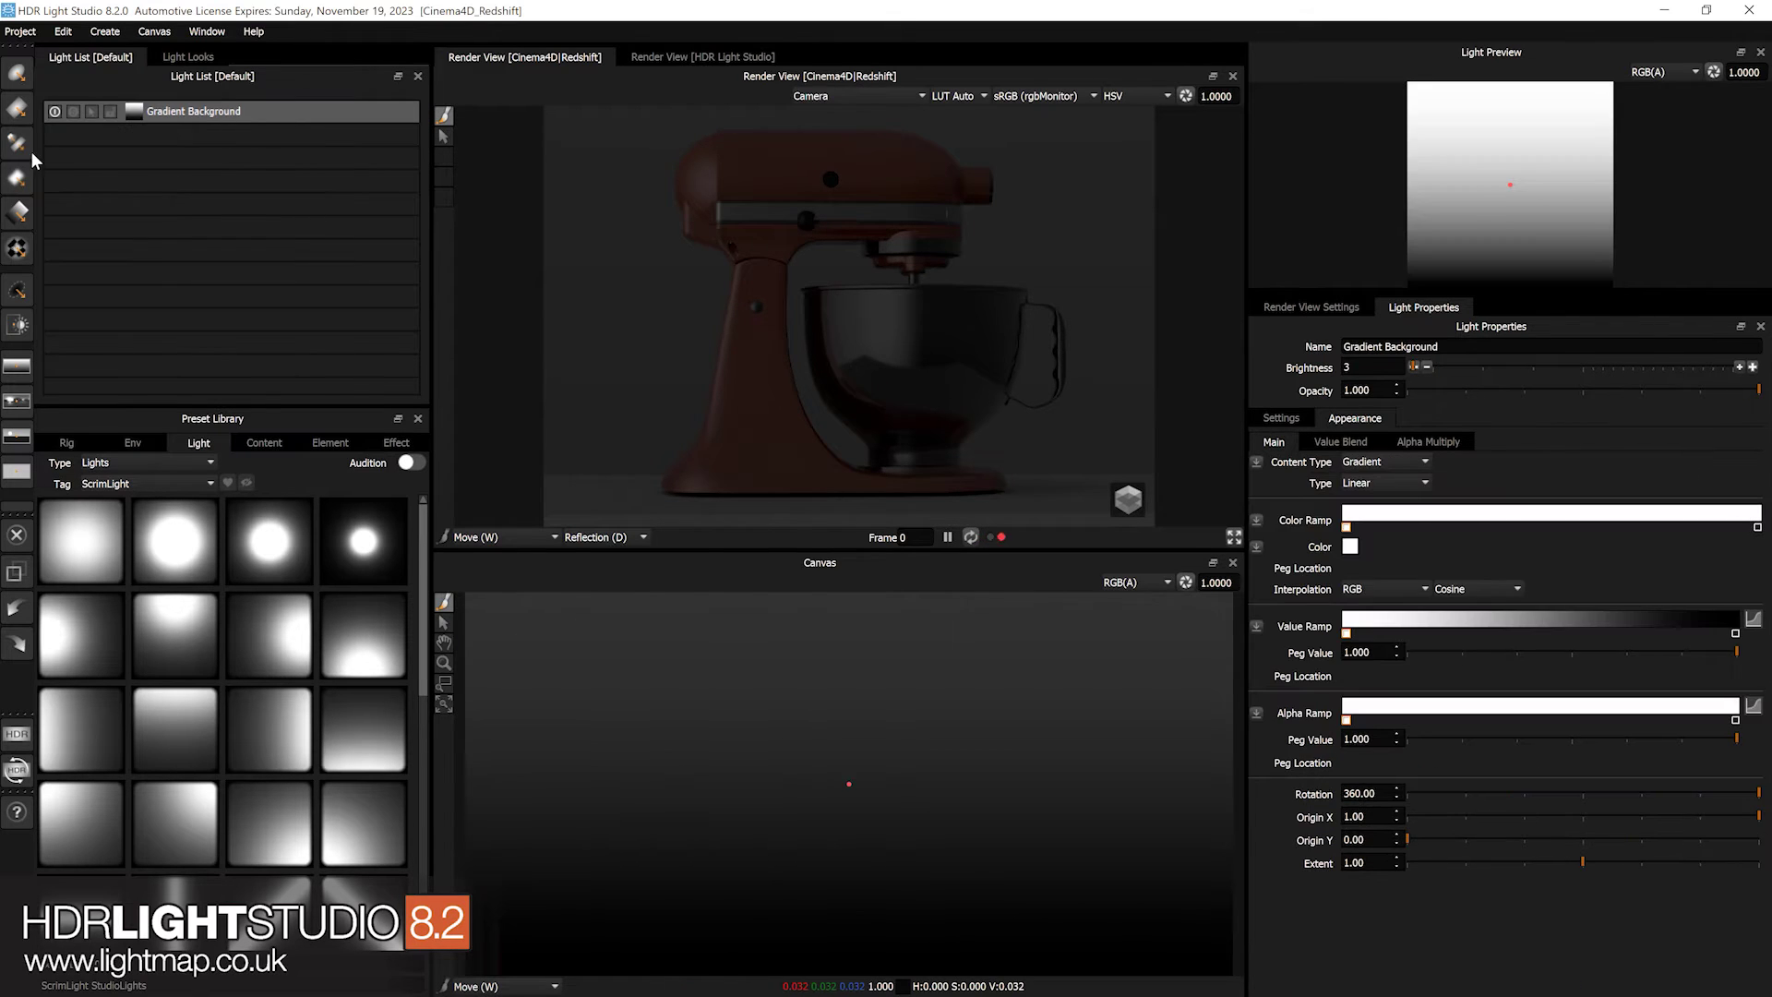
{"action": "key", "text": "ctrl+z"}
{"action": "left_click", "coordinate": [852, 322]}
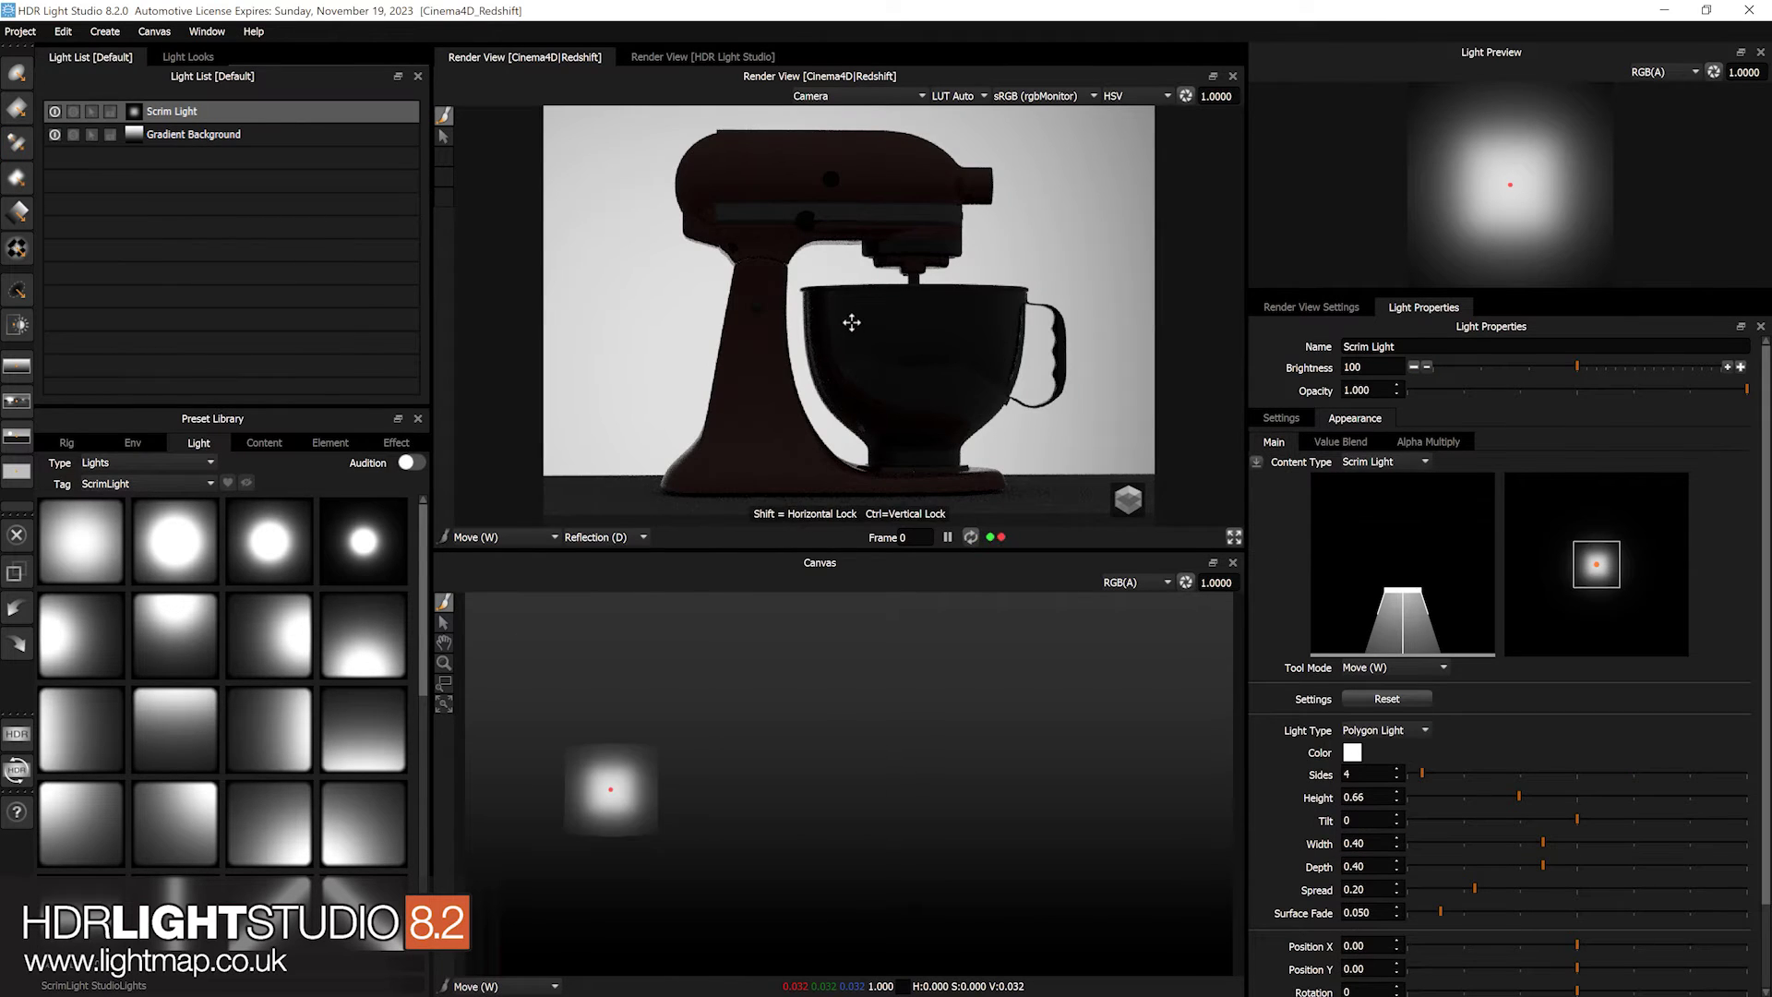
{"action": "left_click", "coordinate": [857, 323]}
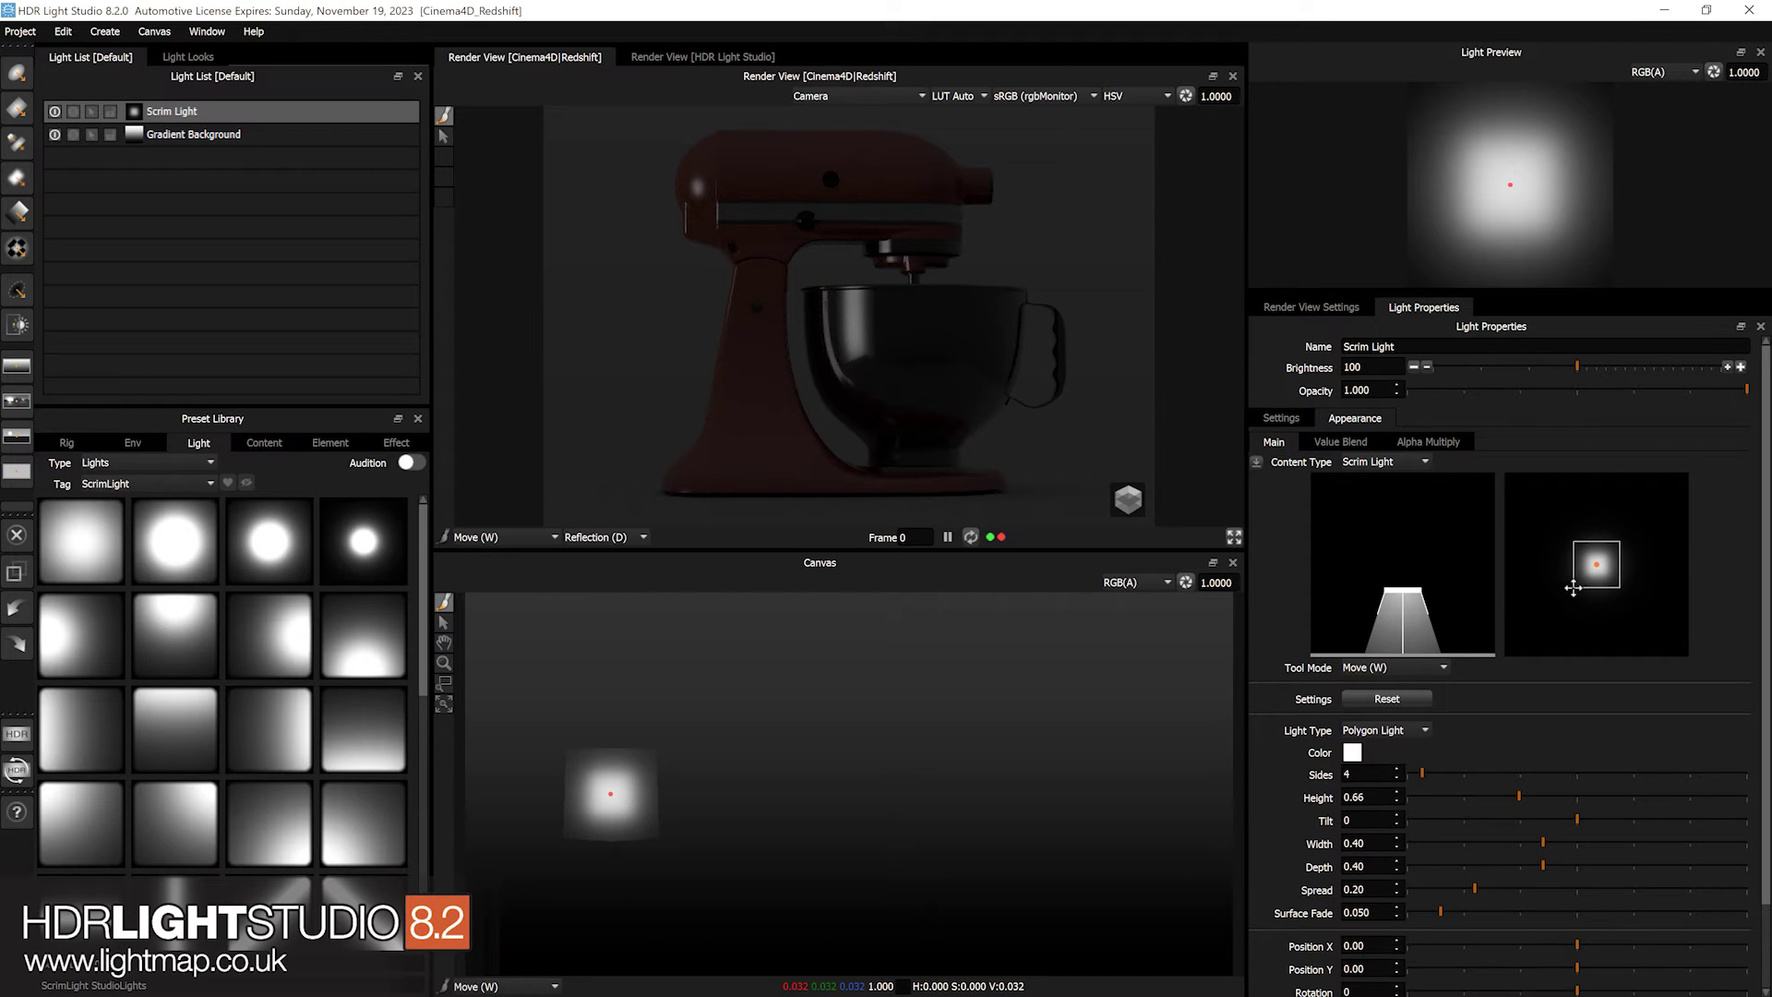
{"action": "mouse_move", "coordinate": [1596, 564]}
{"action": "left_mouse_down"}
{"action": "mouse_move", "coordinate": [1639, 565]}
{"action": "mouse_move", "coordinate": [1595, 563]}
{"action": "left_mouse_up"}
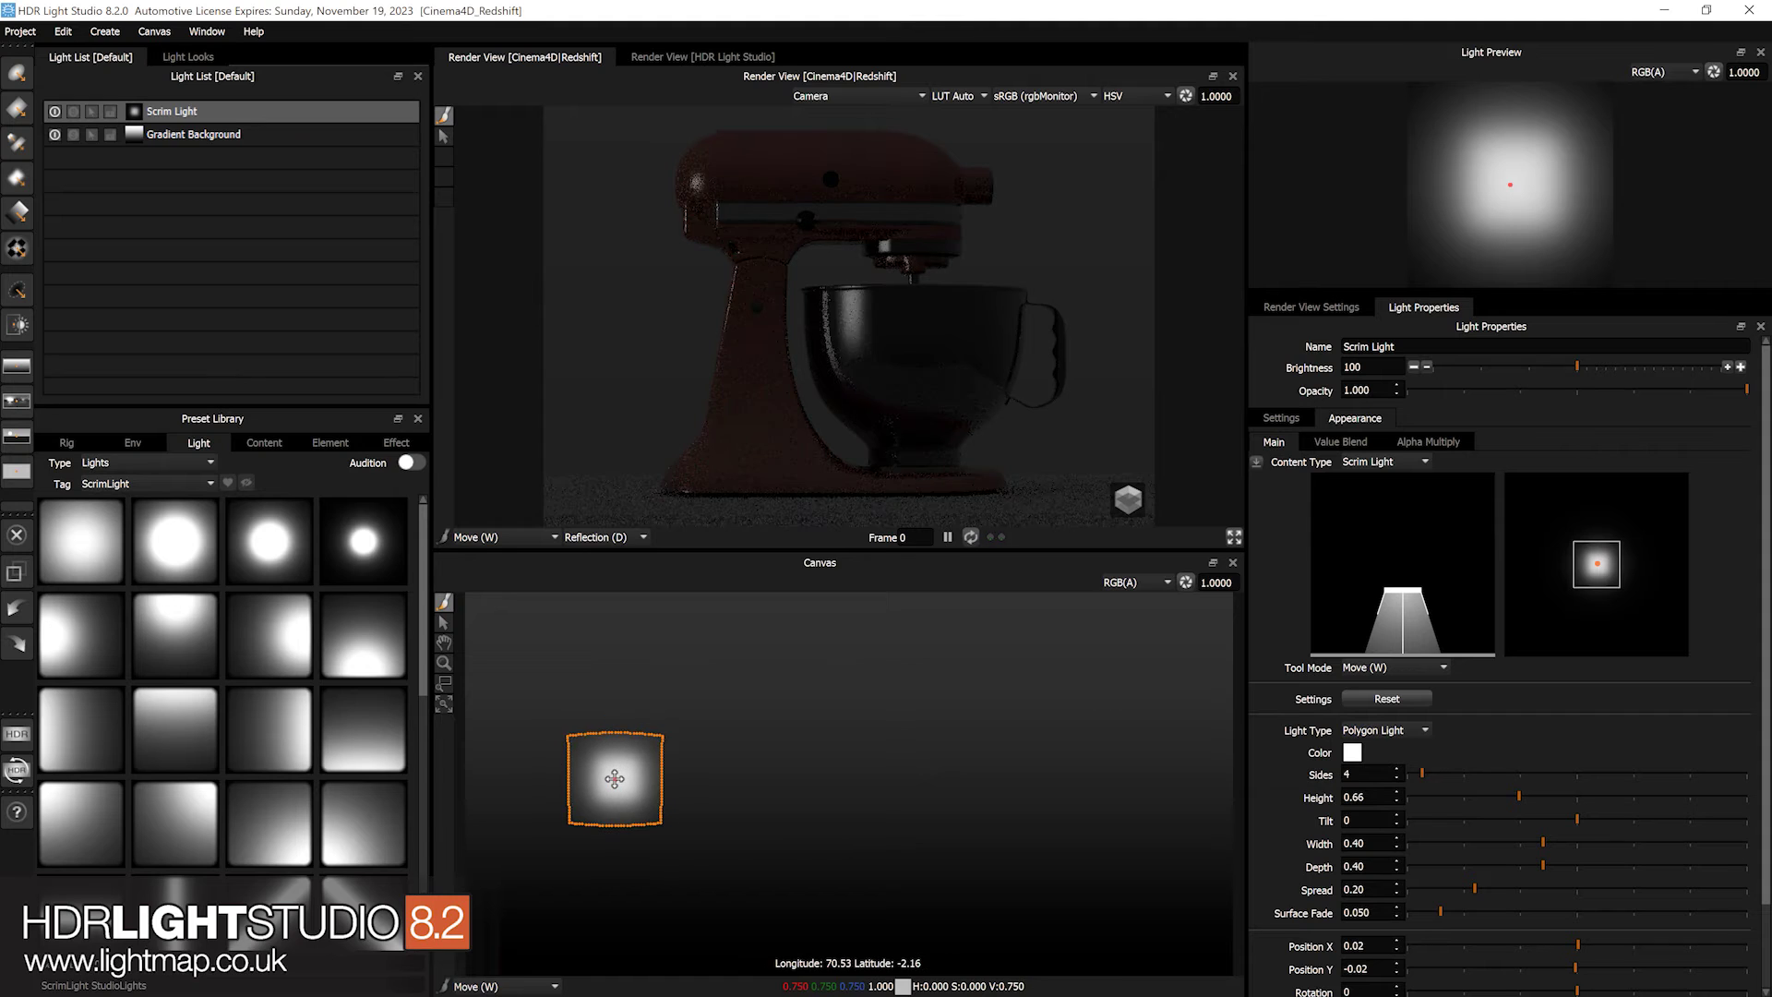
- Enable Infinite Plane for the scrim and place it at longitude 72.26, latitude -5.19
{"action": "left_click", "coordinate": [1281, 418]}
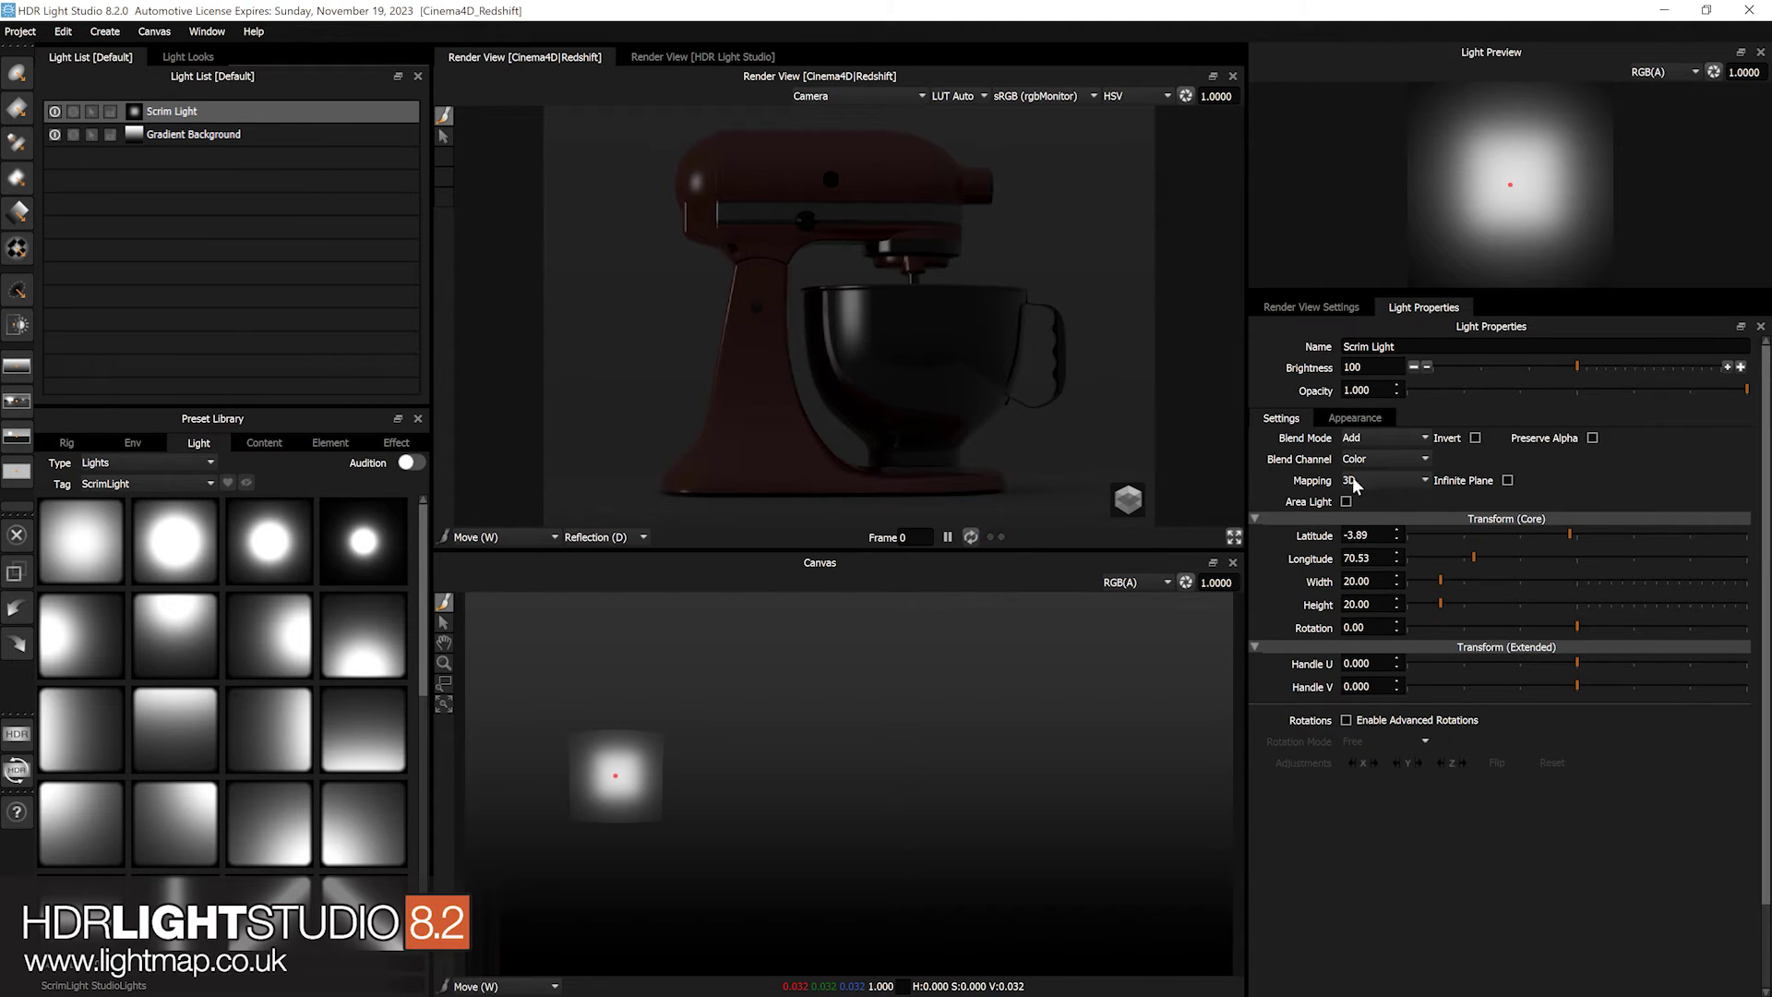
{"action": "left_click", "coordinate": [1509, 481]}
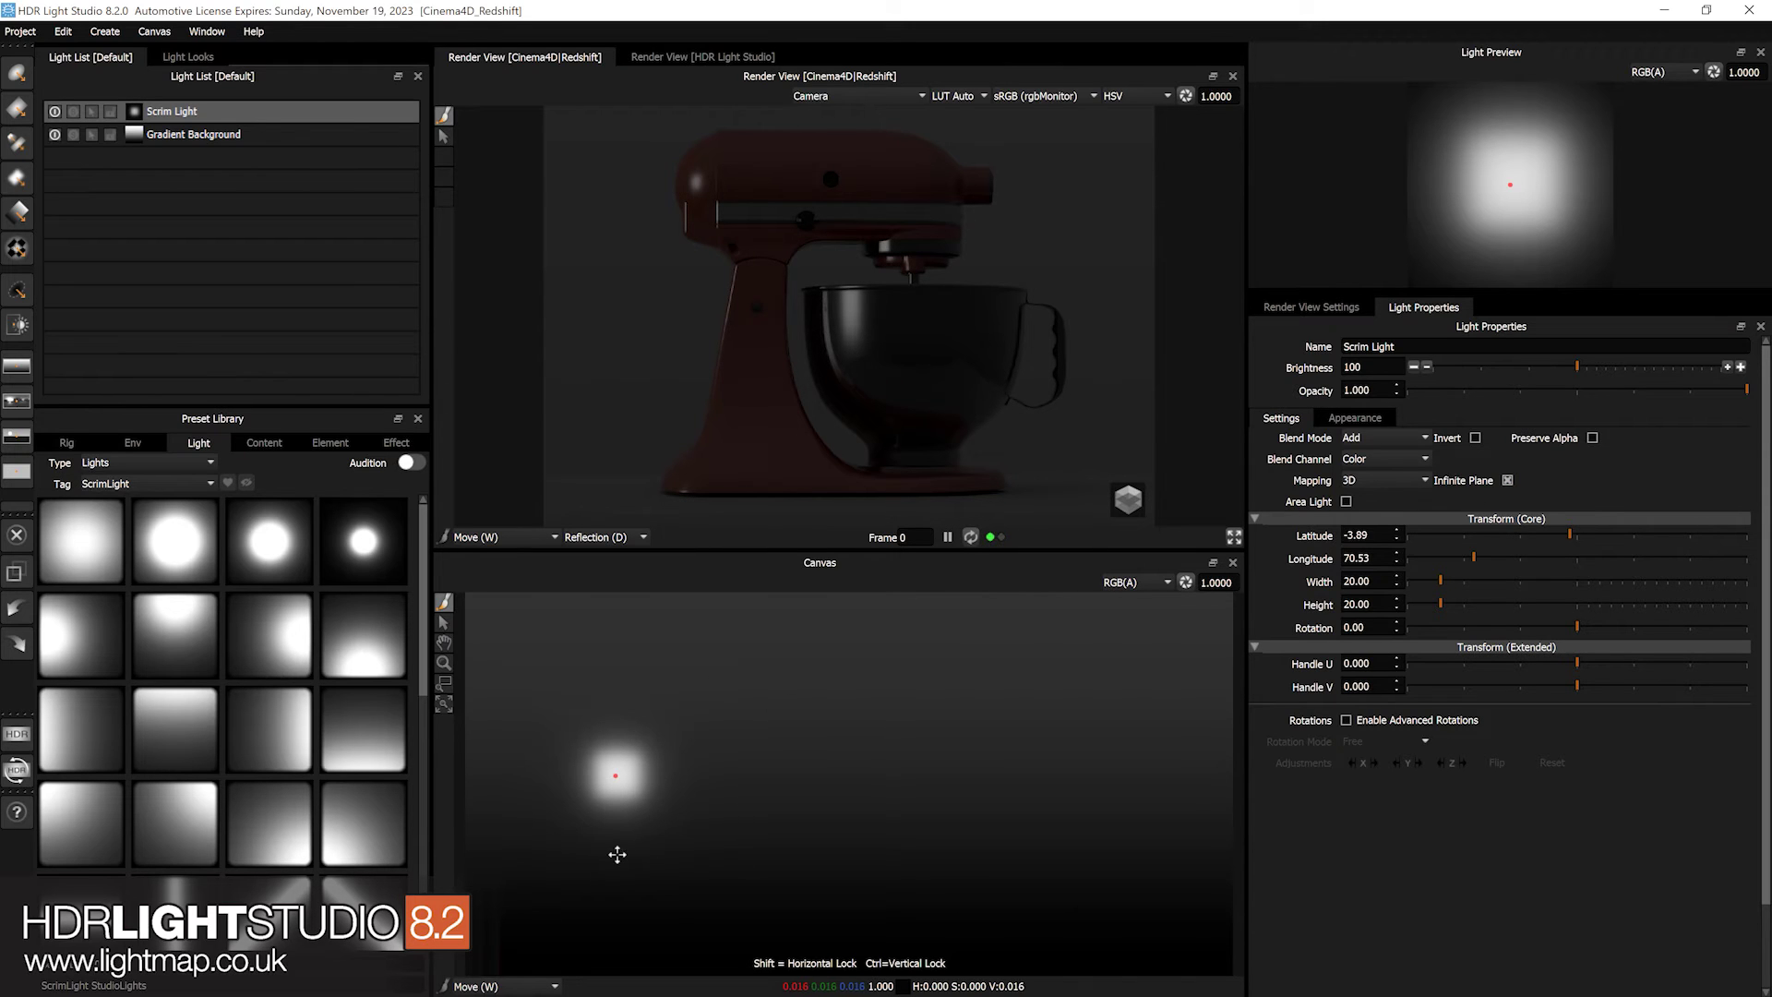
{"action": "left_click_drag", "start_coordinate": [610, 769], "coordinate": [617, 772]}
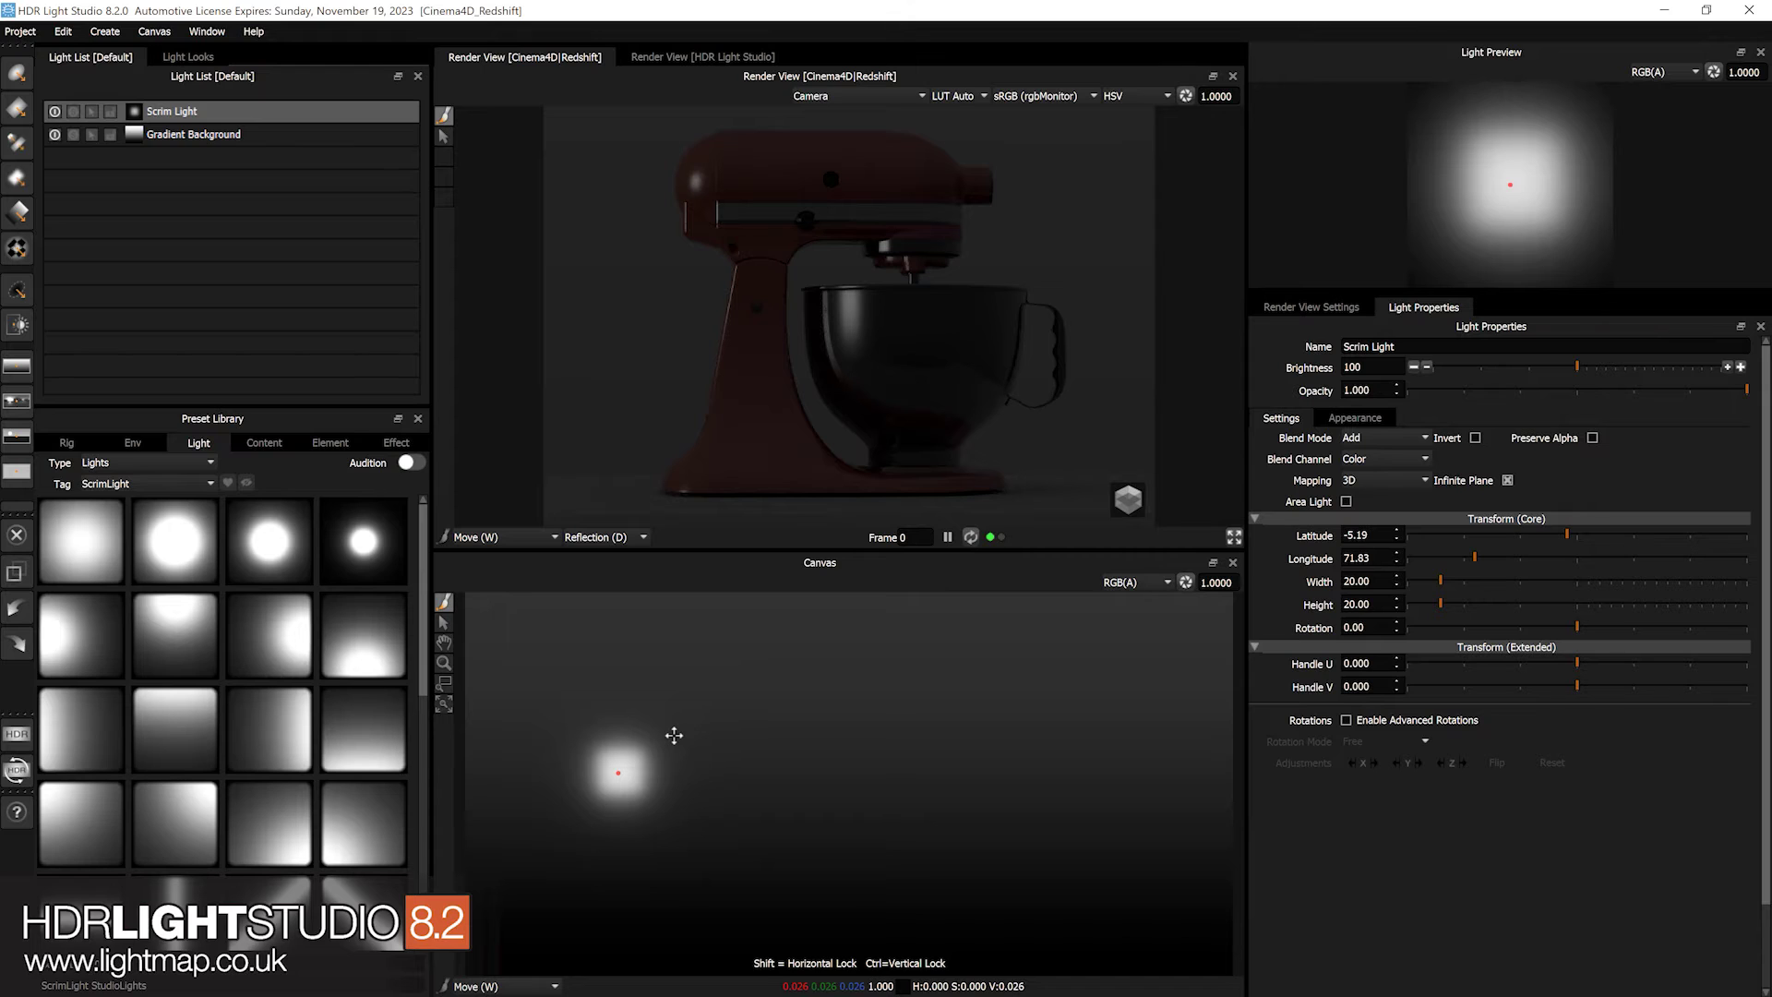
{"action": "left_click_drag", "start_coordinate": [616, 770], "coordinate": [618, 772]}
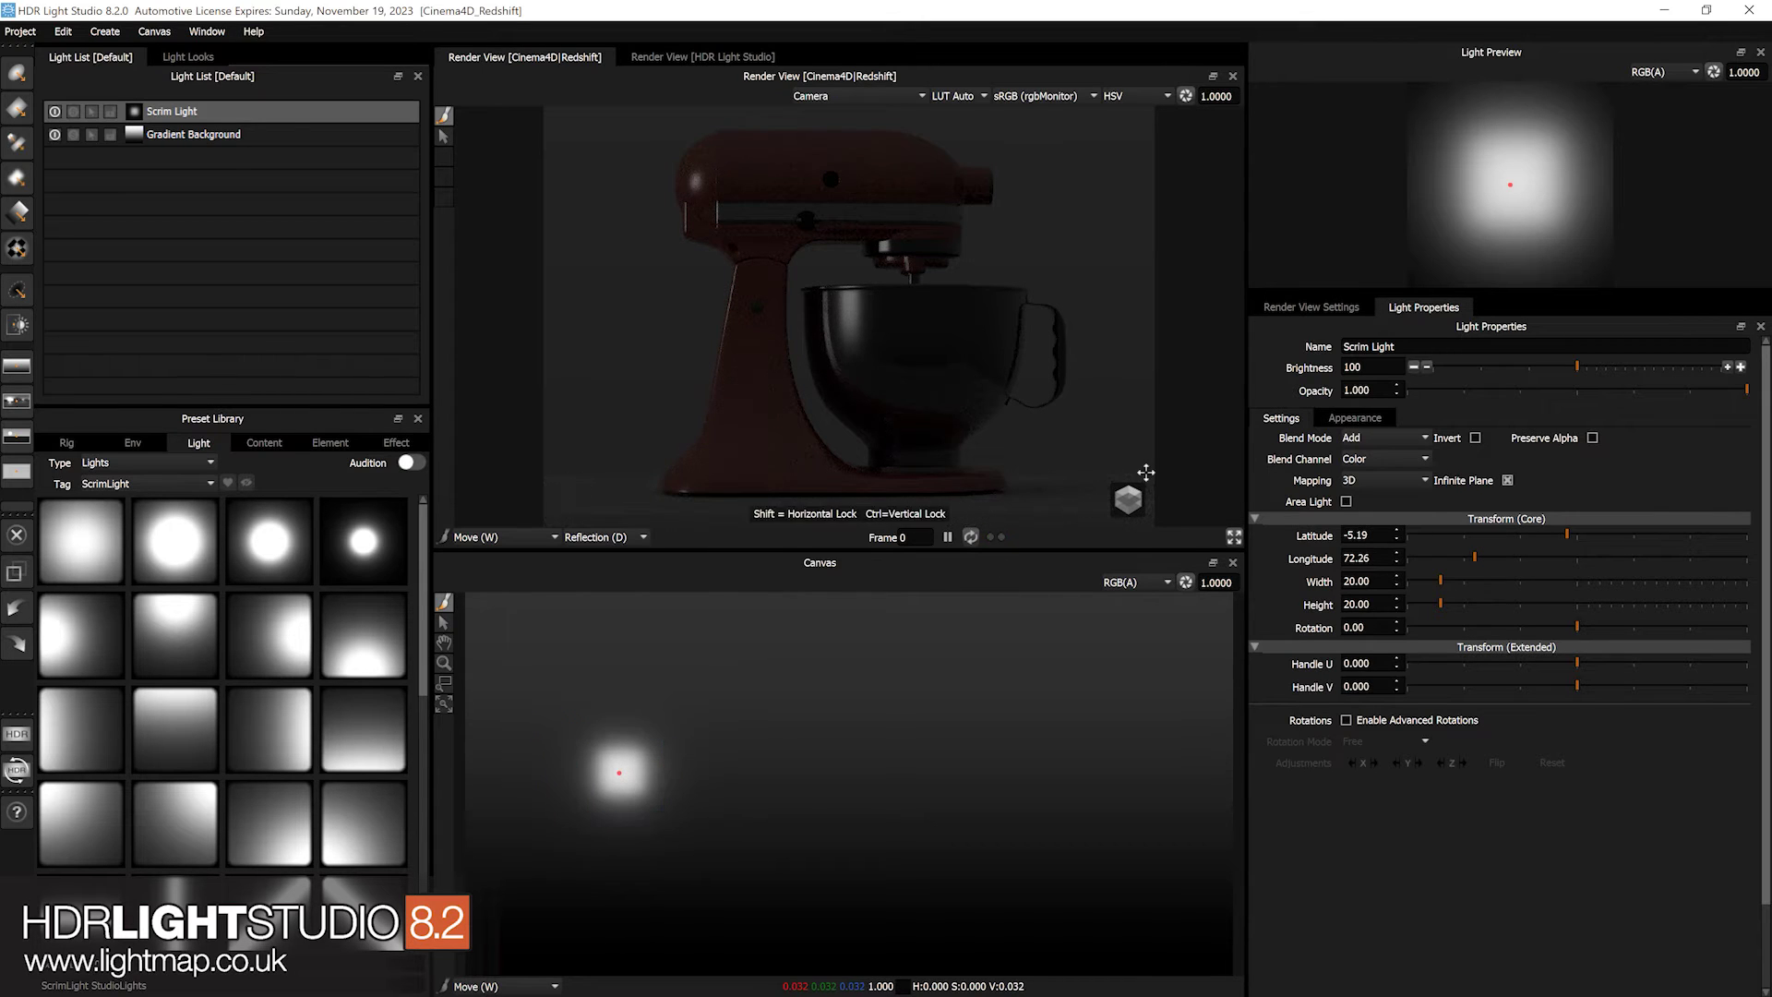
- Set the scrim height to 1.30, brightness to 417, and position X and Y to -0.02
{"action": "left_click", "coordinate": [1353, 418]}
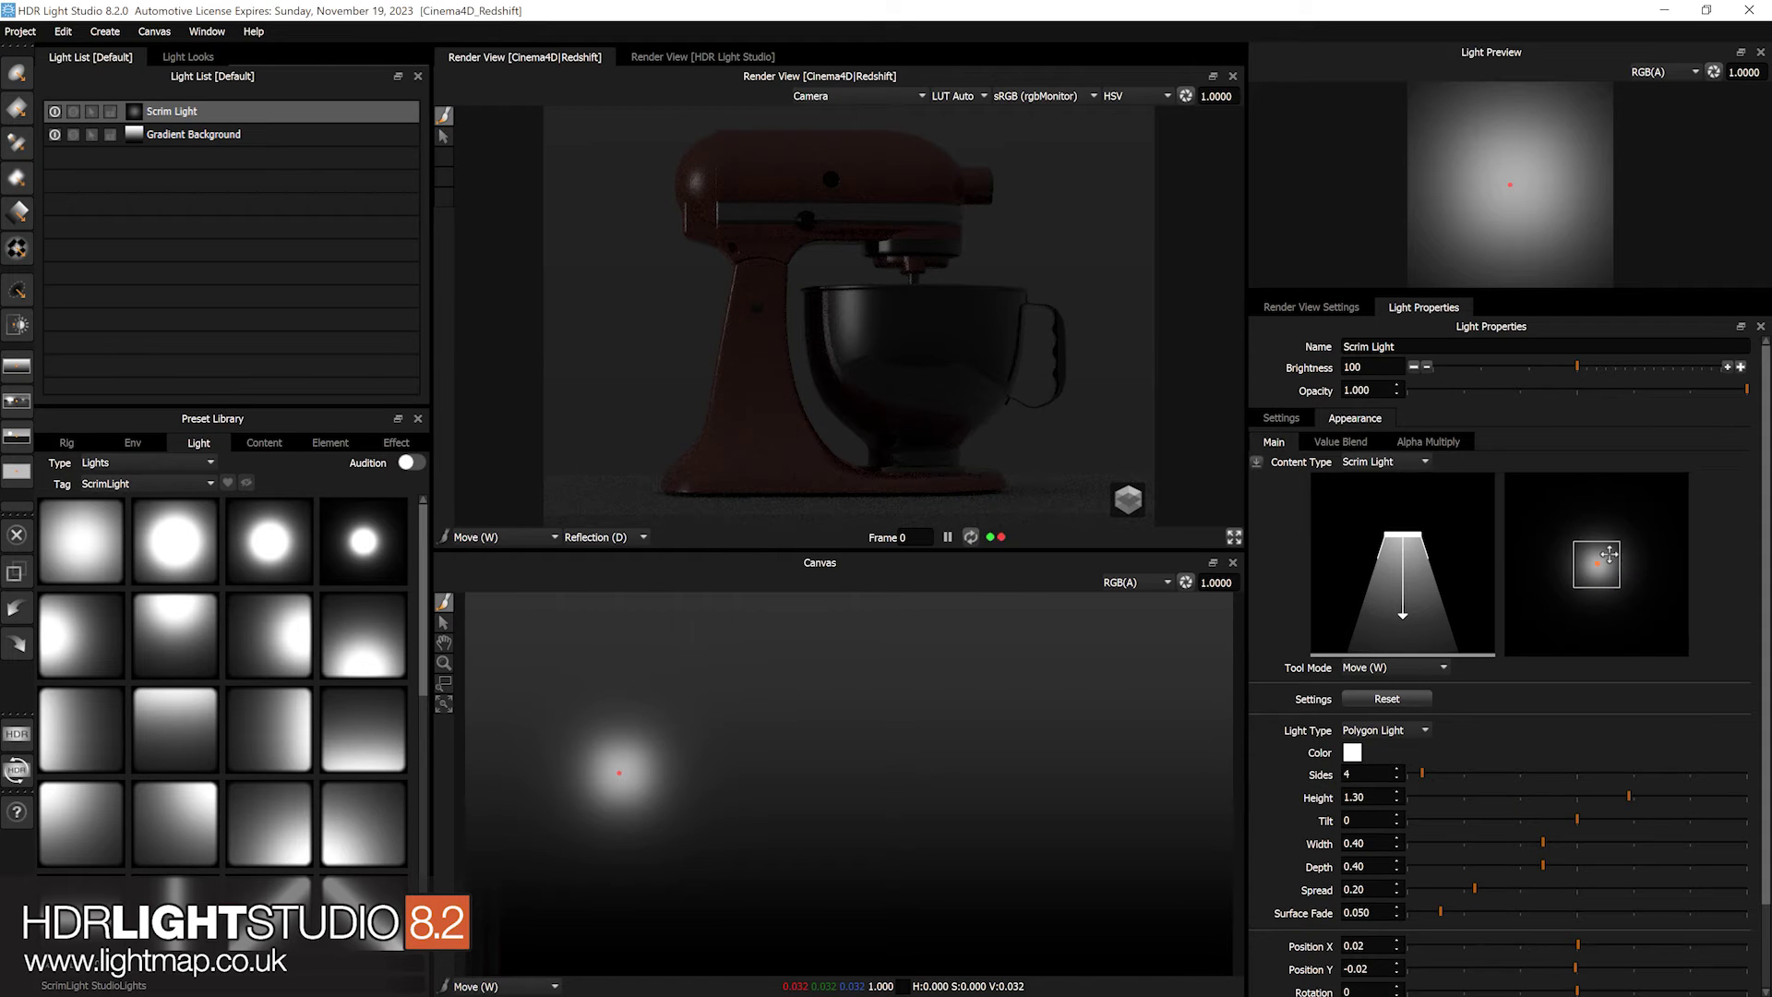
{"action": "mouse_move", "coordinate": [1597, 563]}
{"action": "left_mouse_down"}
{"action": "mouse_move", "coordinate": [1621, 545]}
{"action": "mouse_move", "coordinate": [1573, 581]}
{"action": "mouse_move", "coordinate": [1598, 562]}
{"action": "mouse_move", "coordinate": [1603, 581]}
{"action": "mouse_move", "coordinate": [1595, 565]}
{"action": "left_mouse_up"}
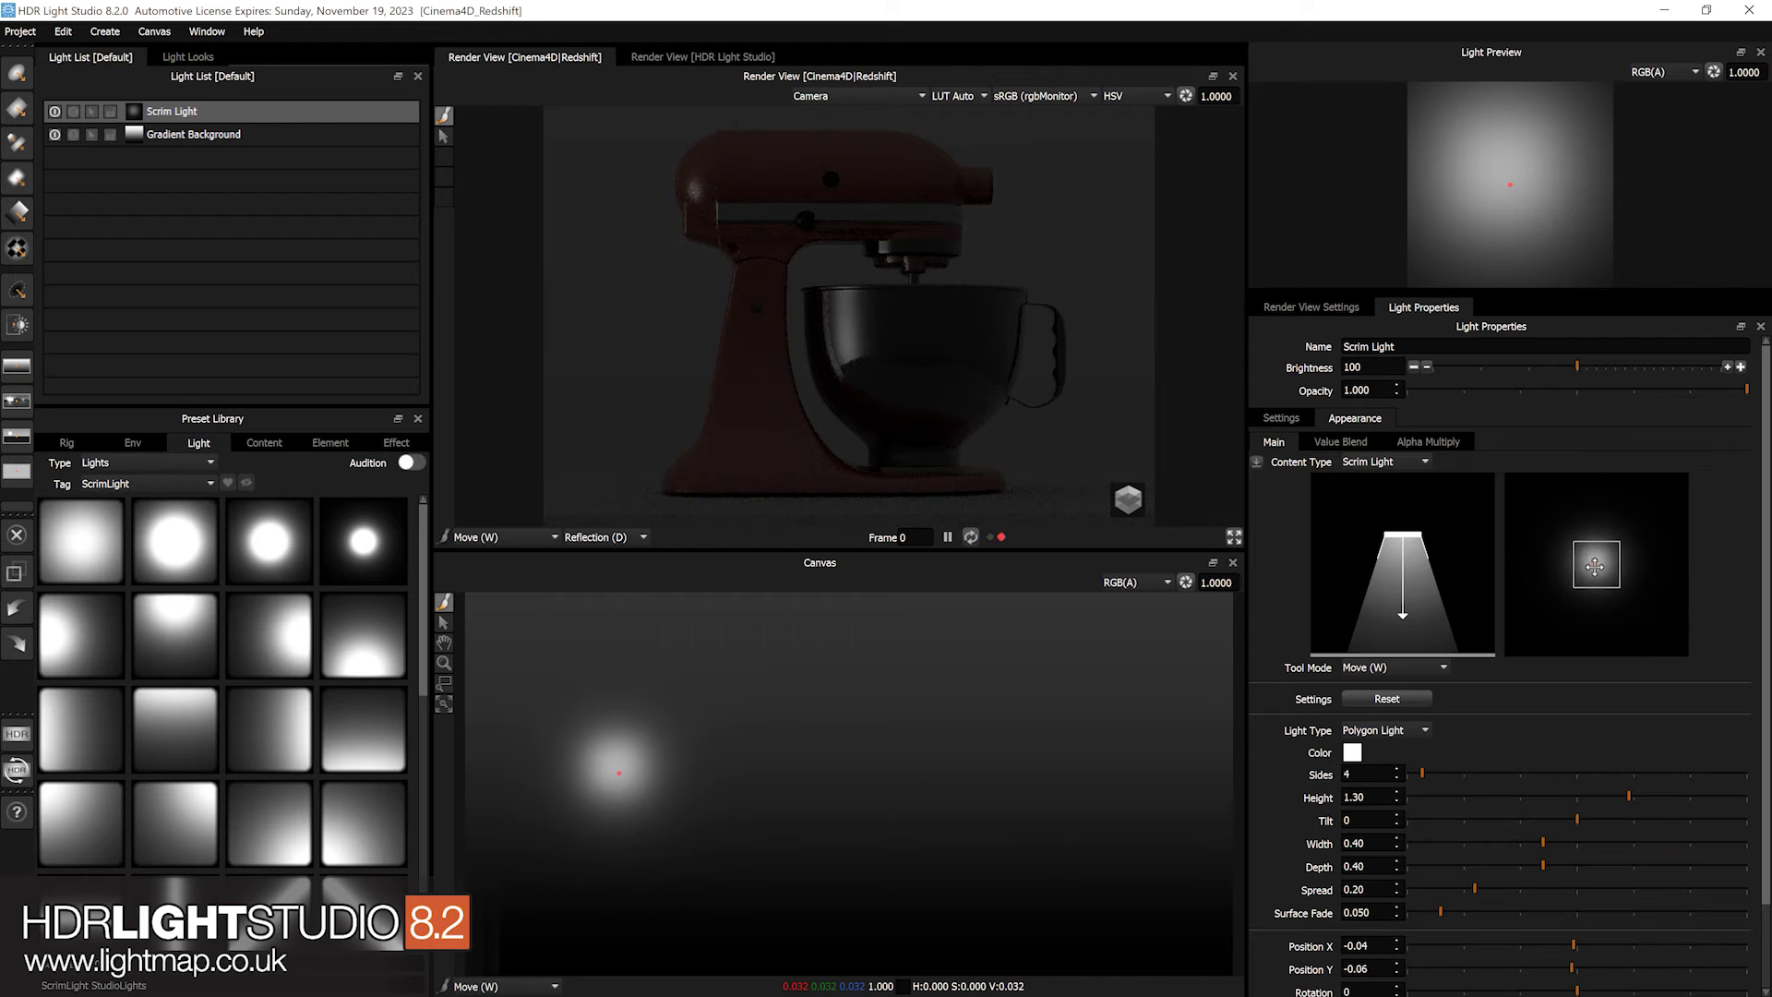
{"action": "left_click", "coordinate": [1601, 366]}
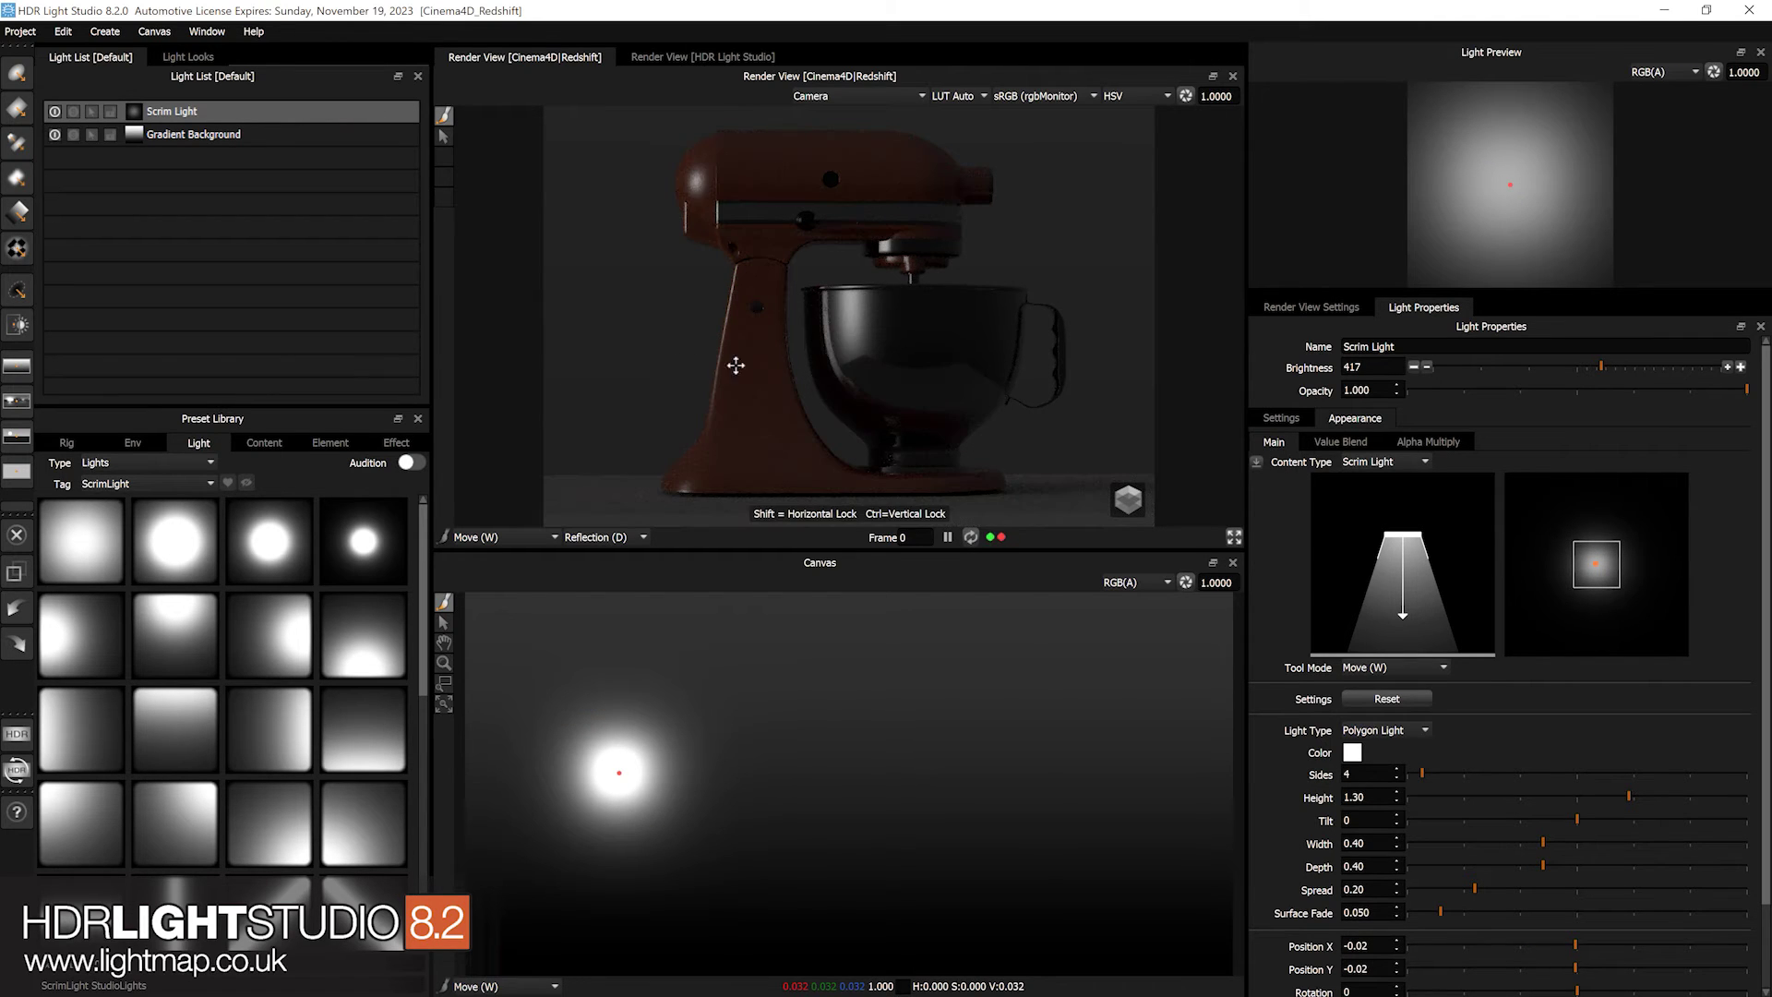
{"action": "left_click_drag", "start_coordinate": [1596, 562], "coordinate": [1599, 562]}
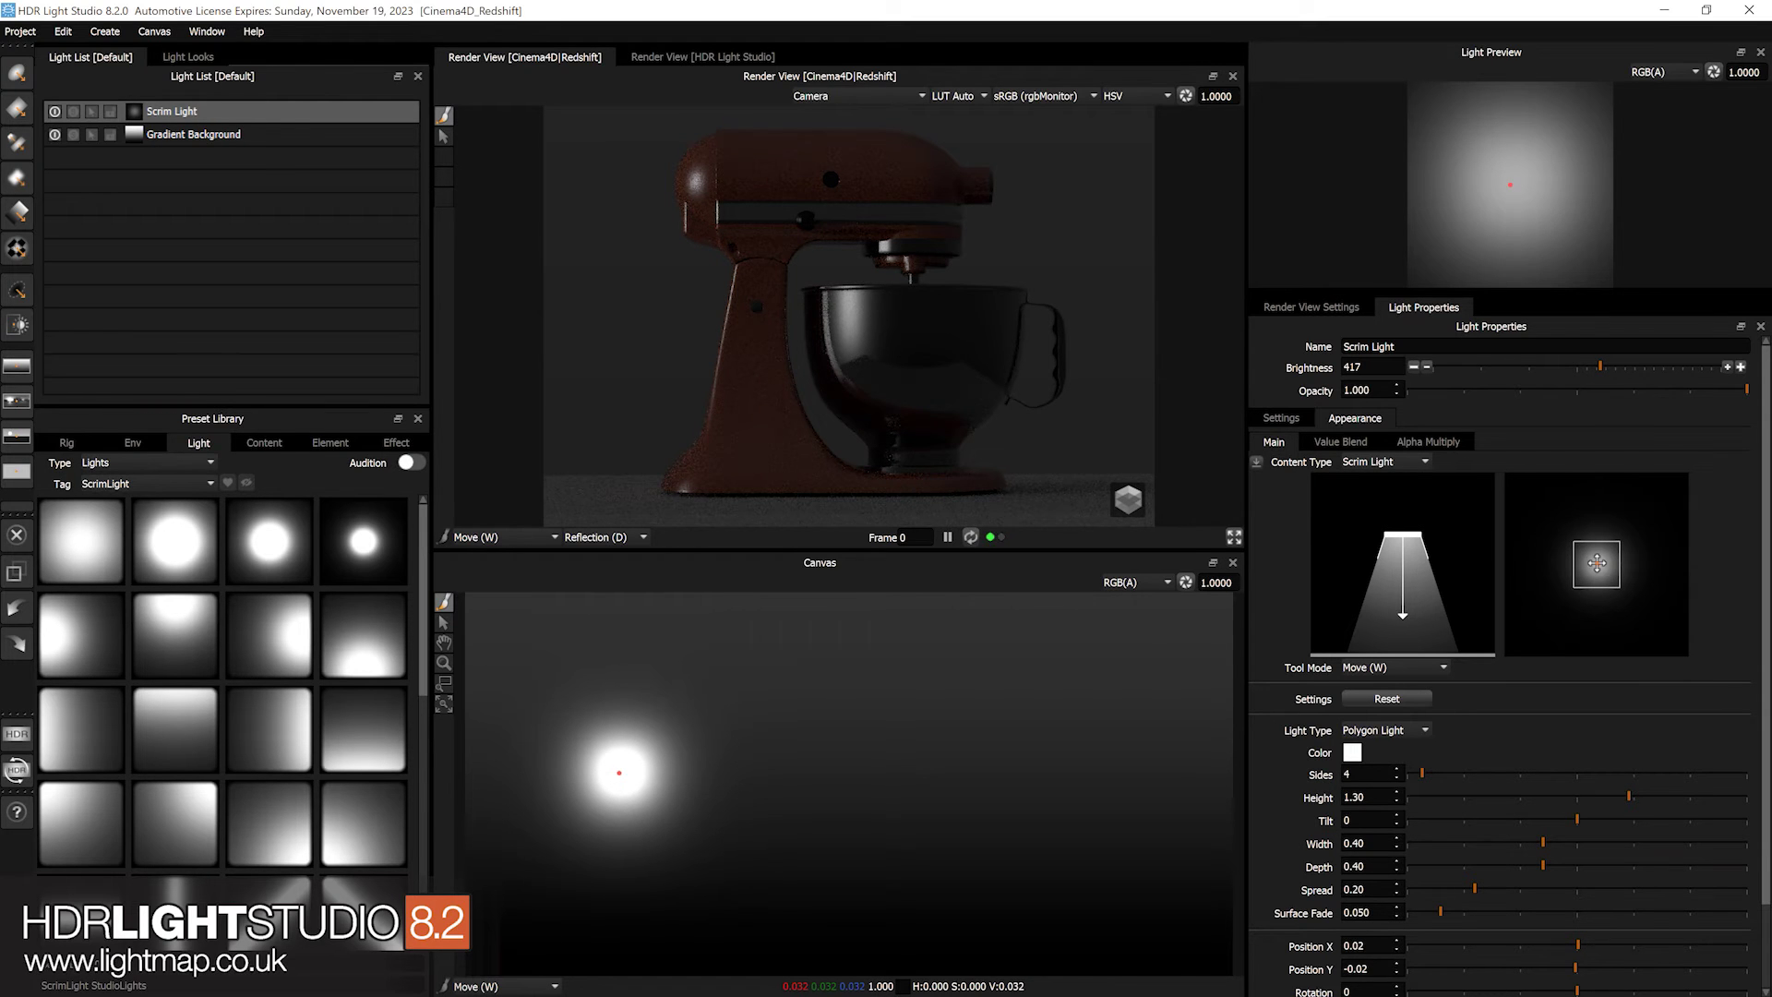
{"action": "left_click_drag", "start_coordinate": [1597, 562], "coordinate": [1594, 563]}
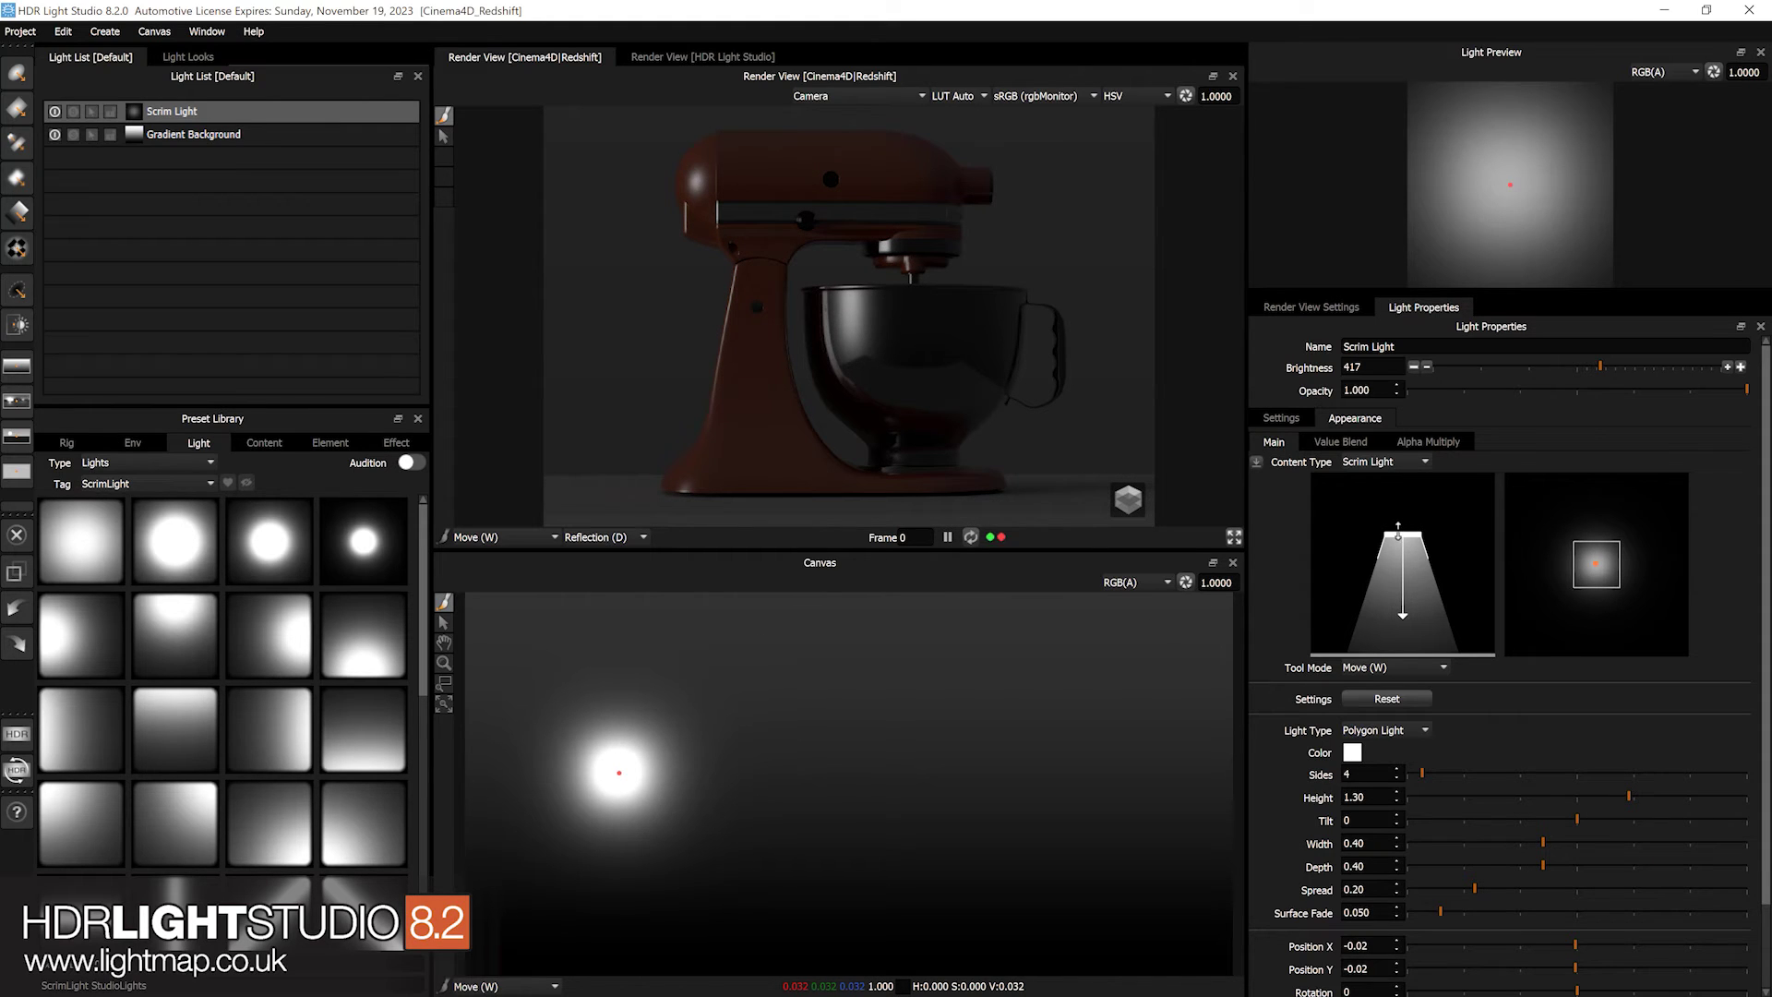
- Add a Round Light on the bowl right of the scrim, scaled up to about 52.50
{"action": "left_click", "coordinate": [21, 73]}
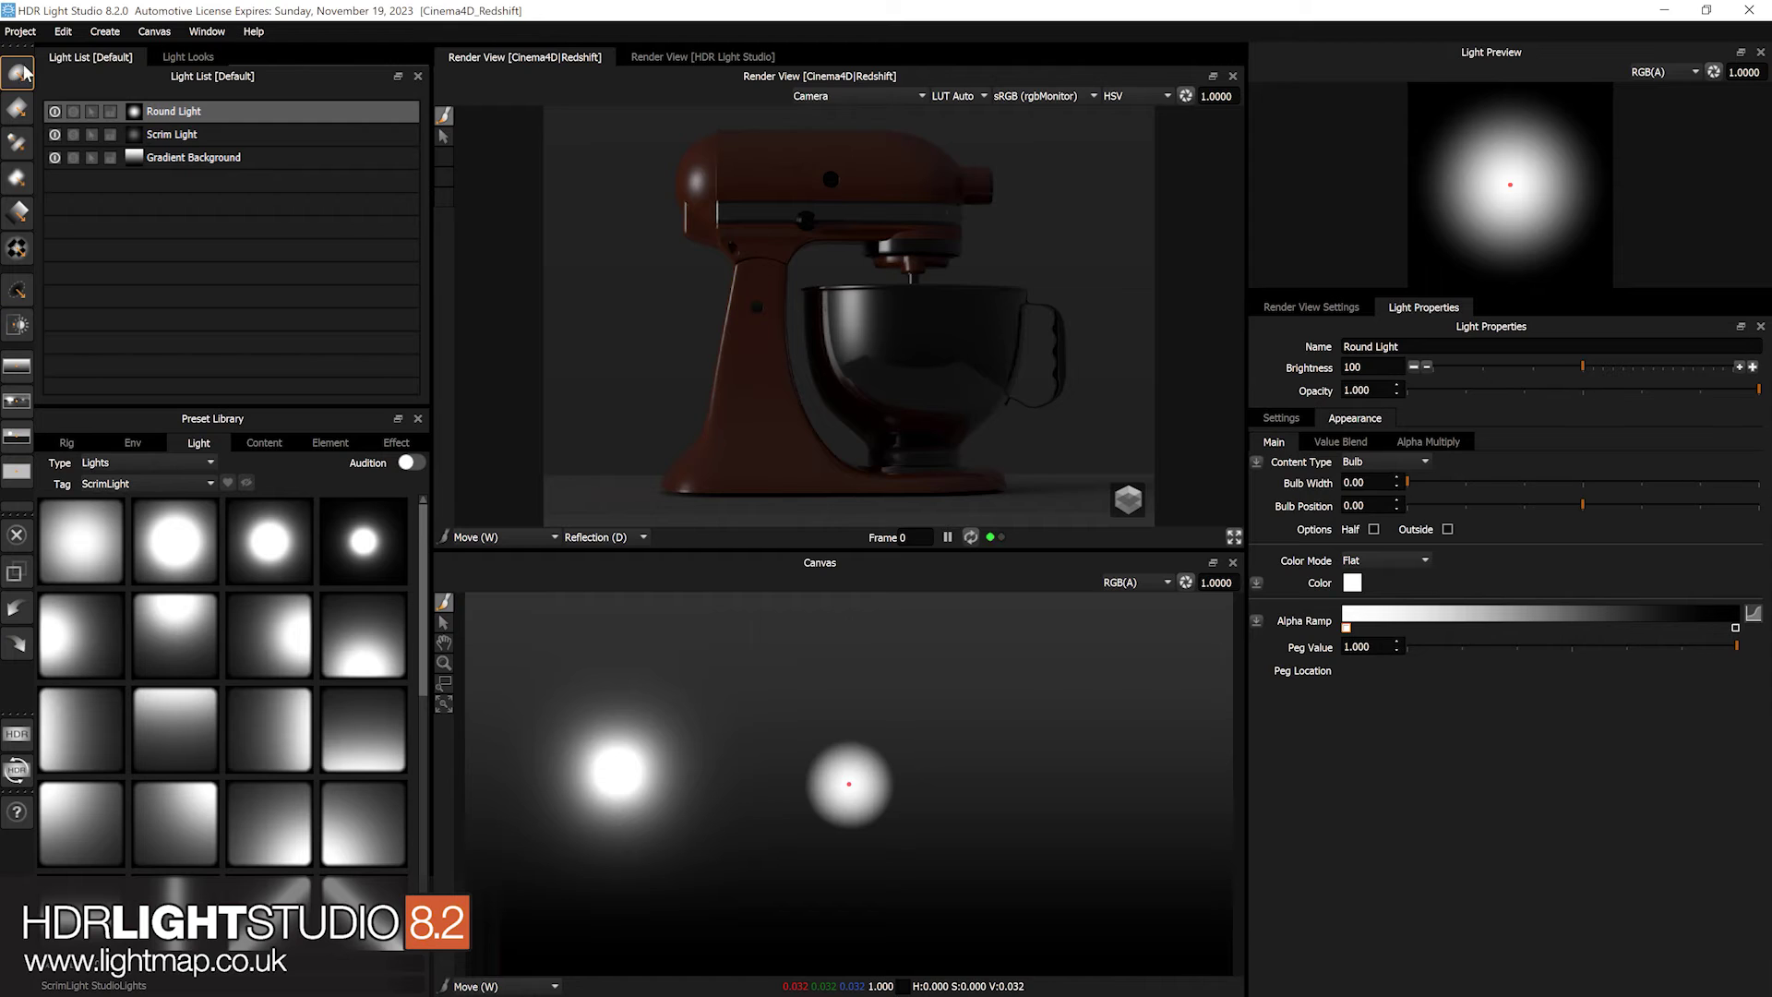
{"action": "left_click", "coordinate": [980, 327]}
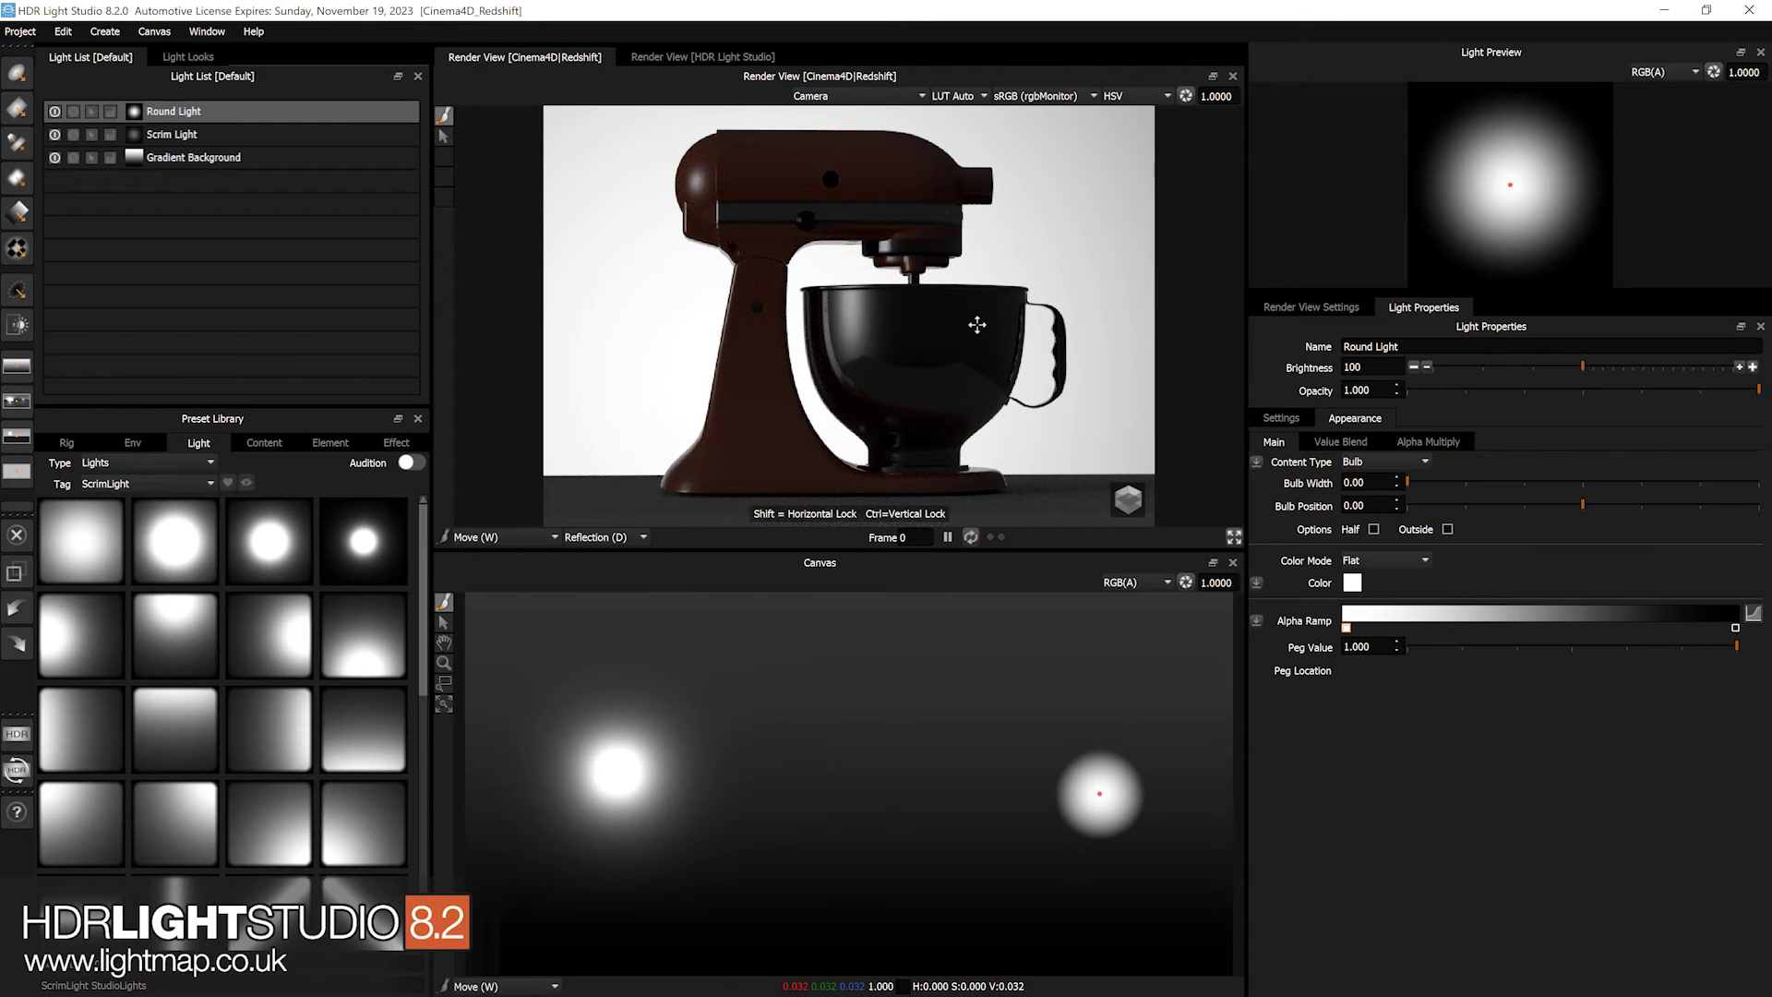
{"action": "left_click", "coordinate": [980, 329]}
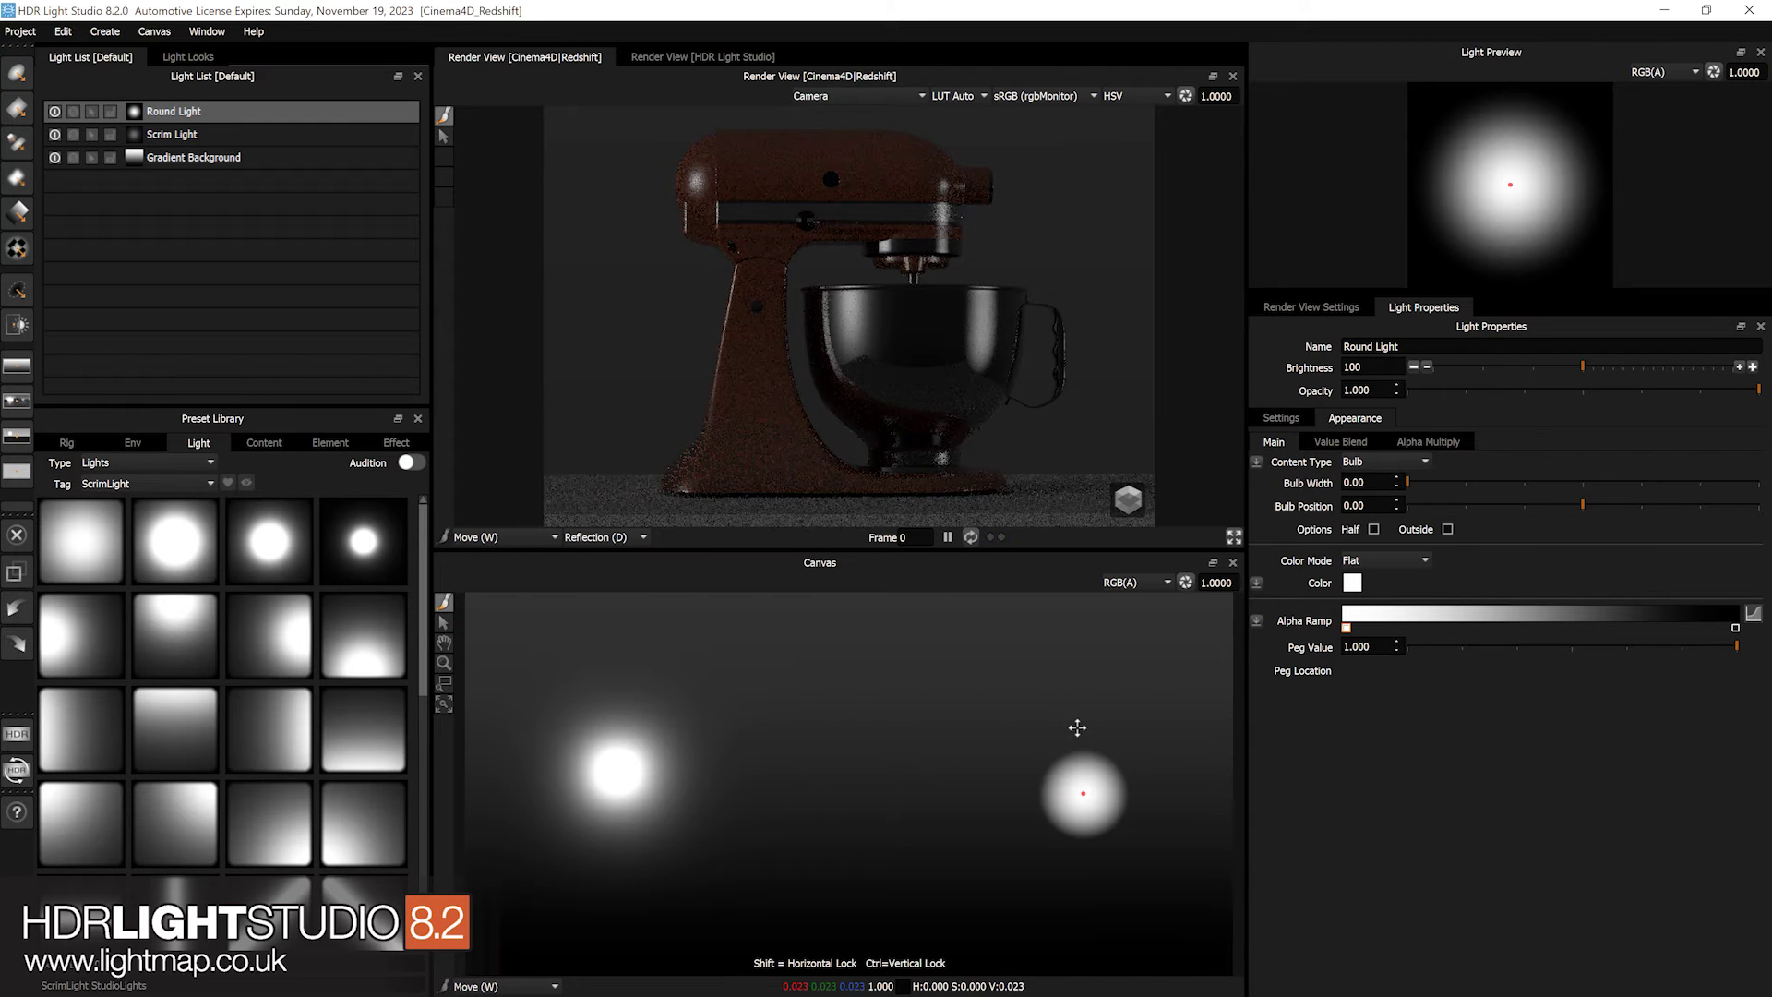
{"action": "key", "text": "r"}
{"action": "left_click_drag", "start_coordinate": [1099, 725], "coordinate": [1248, 856]}
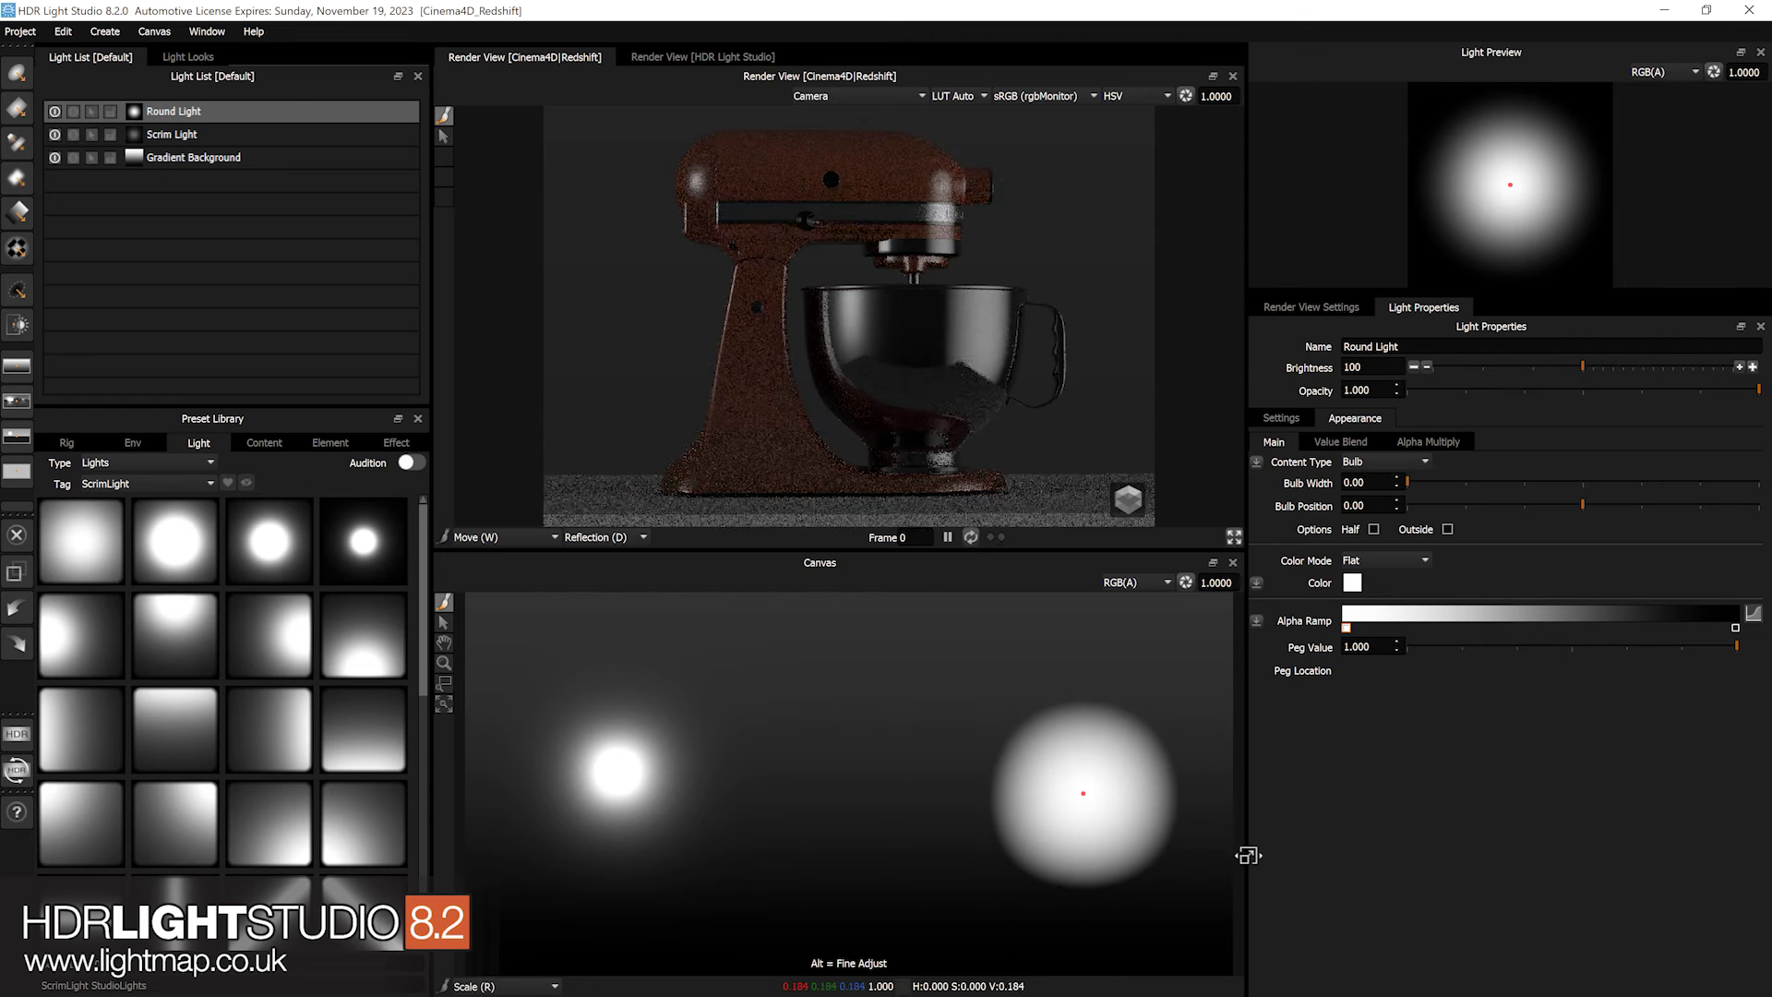
- Make the Round Light's alpha ramp a Bezier S-curve with a peg at 0.133, value 0.784
{"action": "left_click", "coordinate": [1753, 614]}
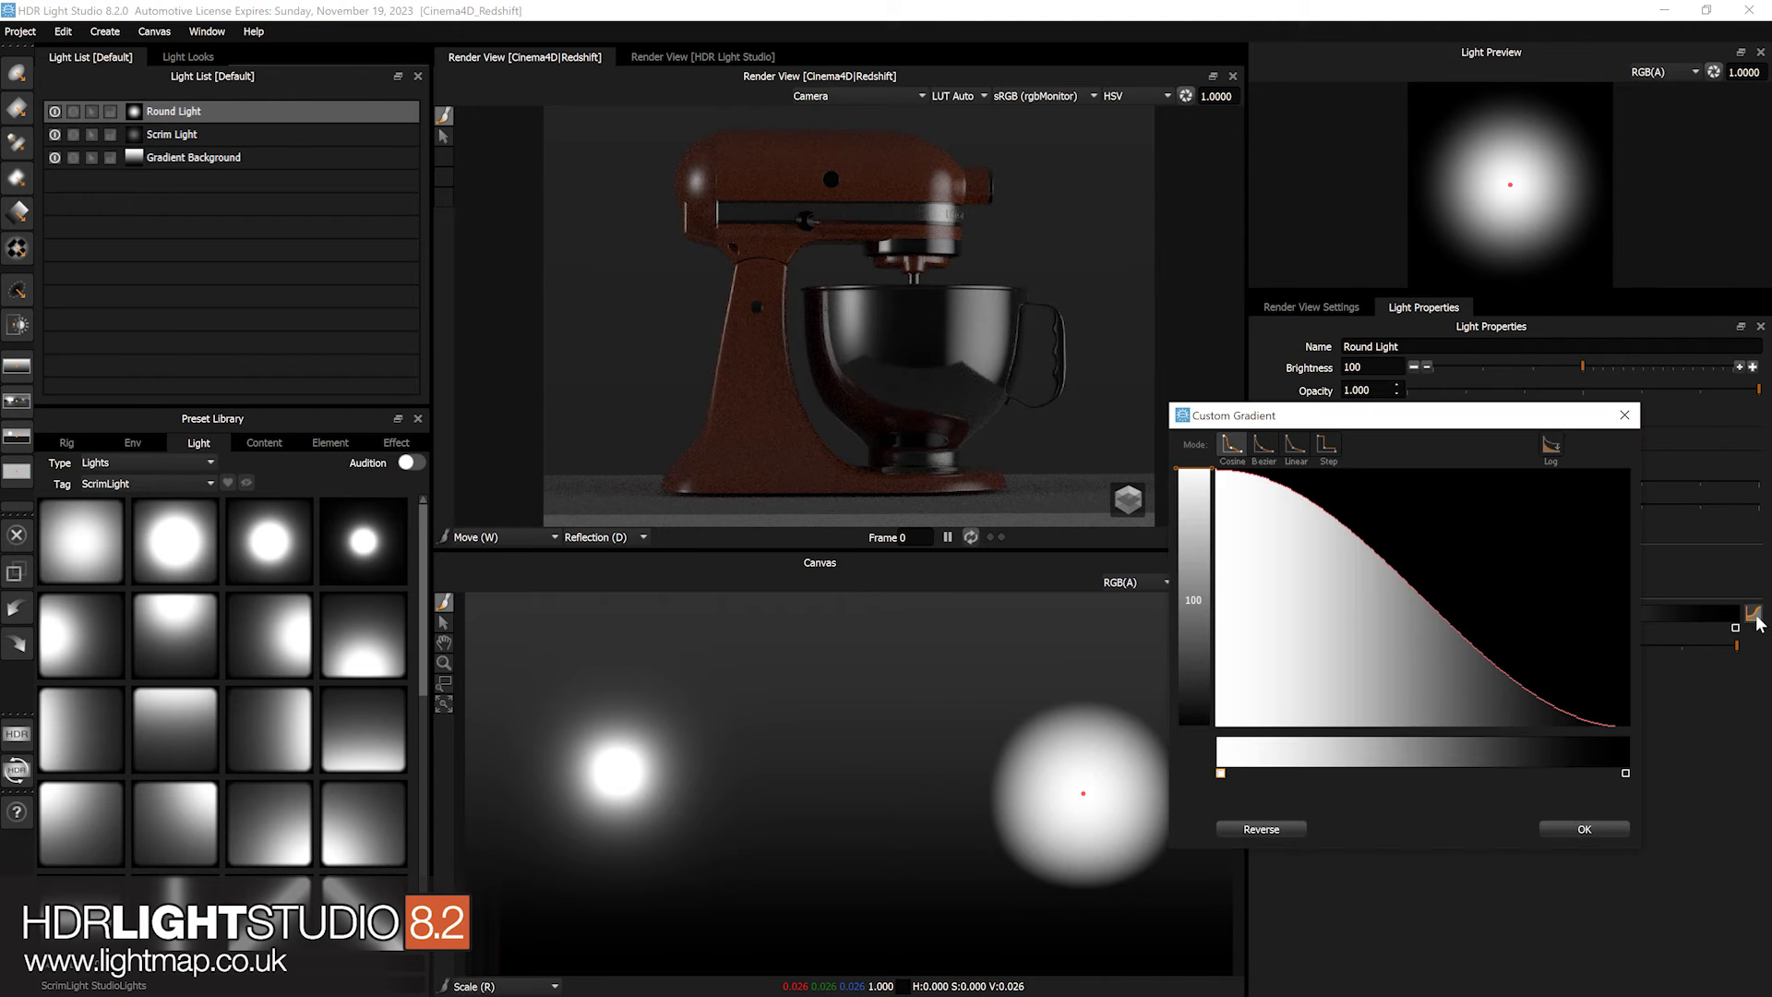
{"action": "left_click", "coordinate": [1263, 448]}
{"action": "left_click", "coordinate": [1299, 528]}
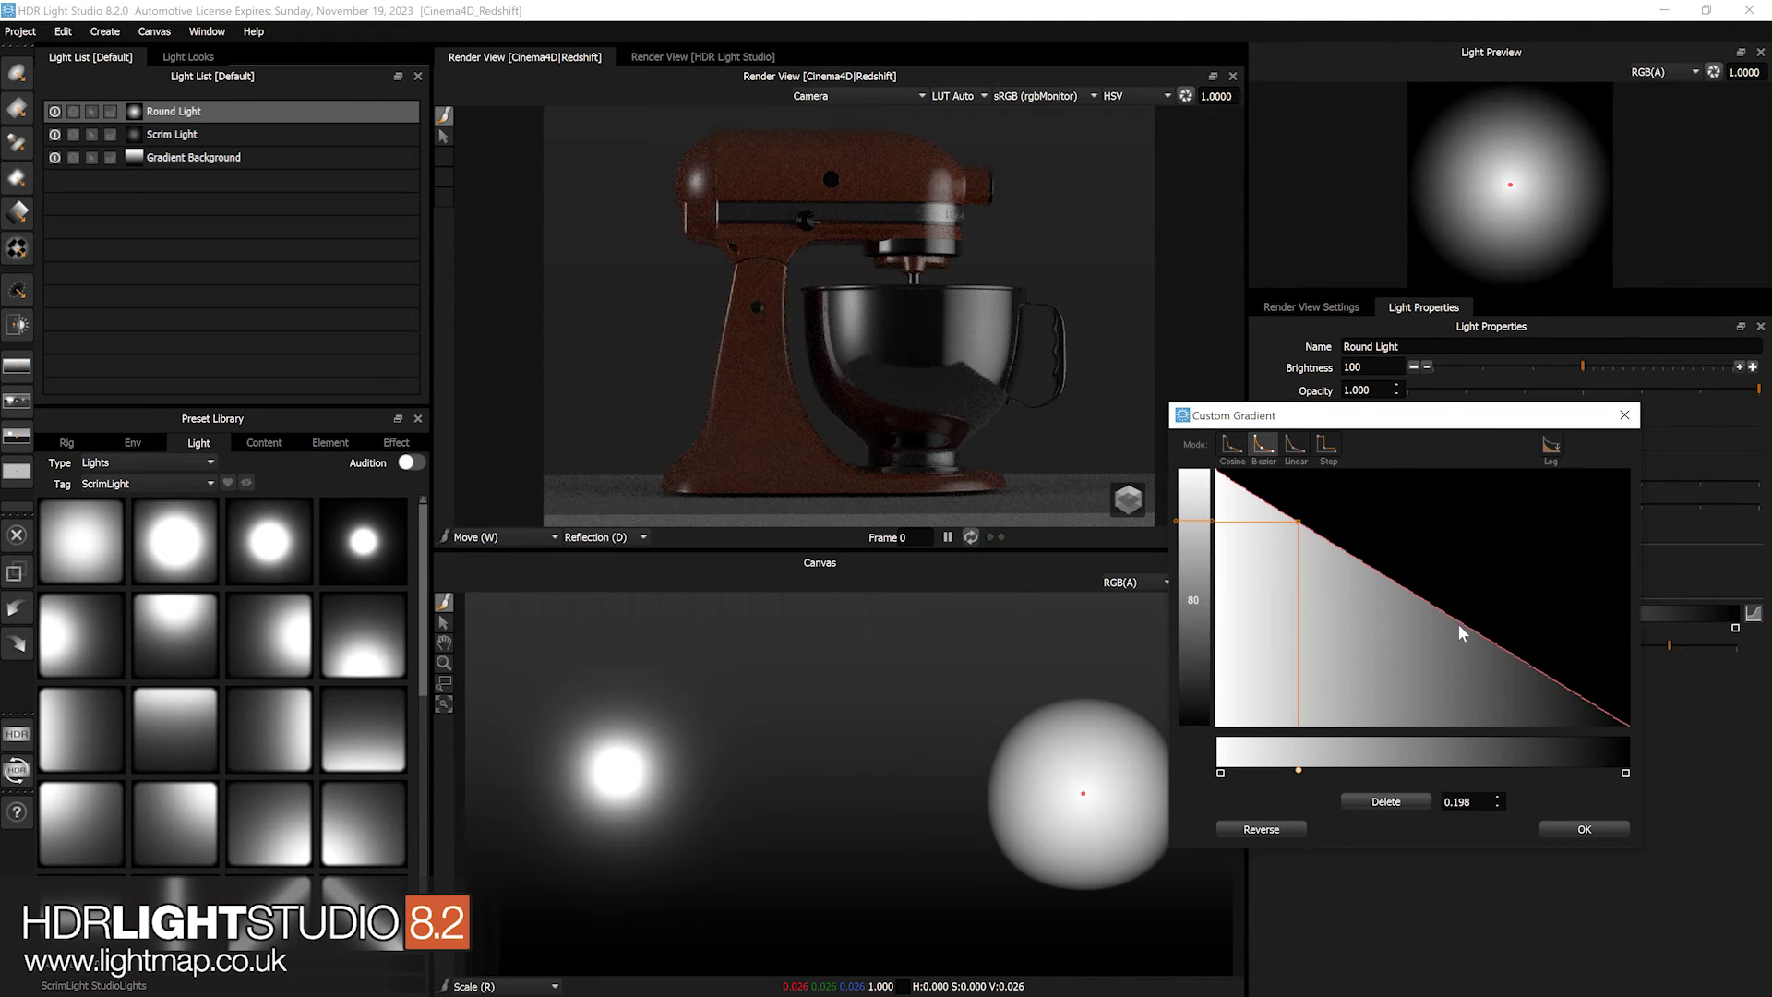
{"action": "left_click", "coordinate": [1458, 623]}
{"action": "left_click_drag", "start_coordinate": [1458, 623], "coordinate": [1379, 677]}
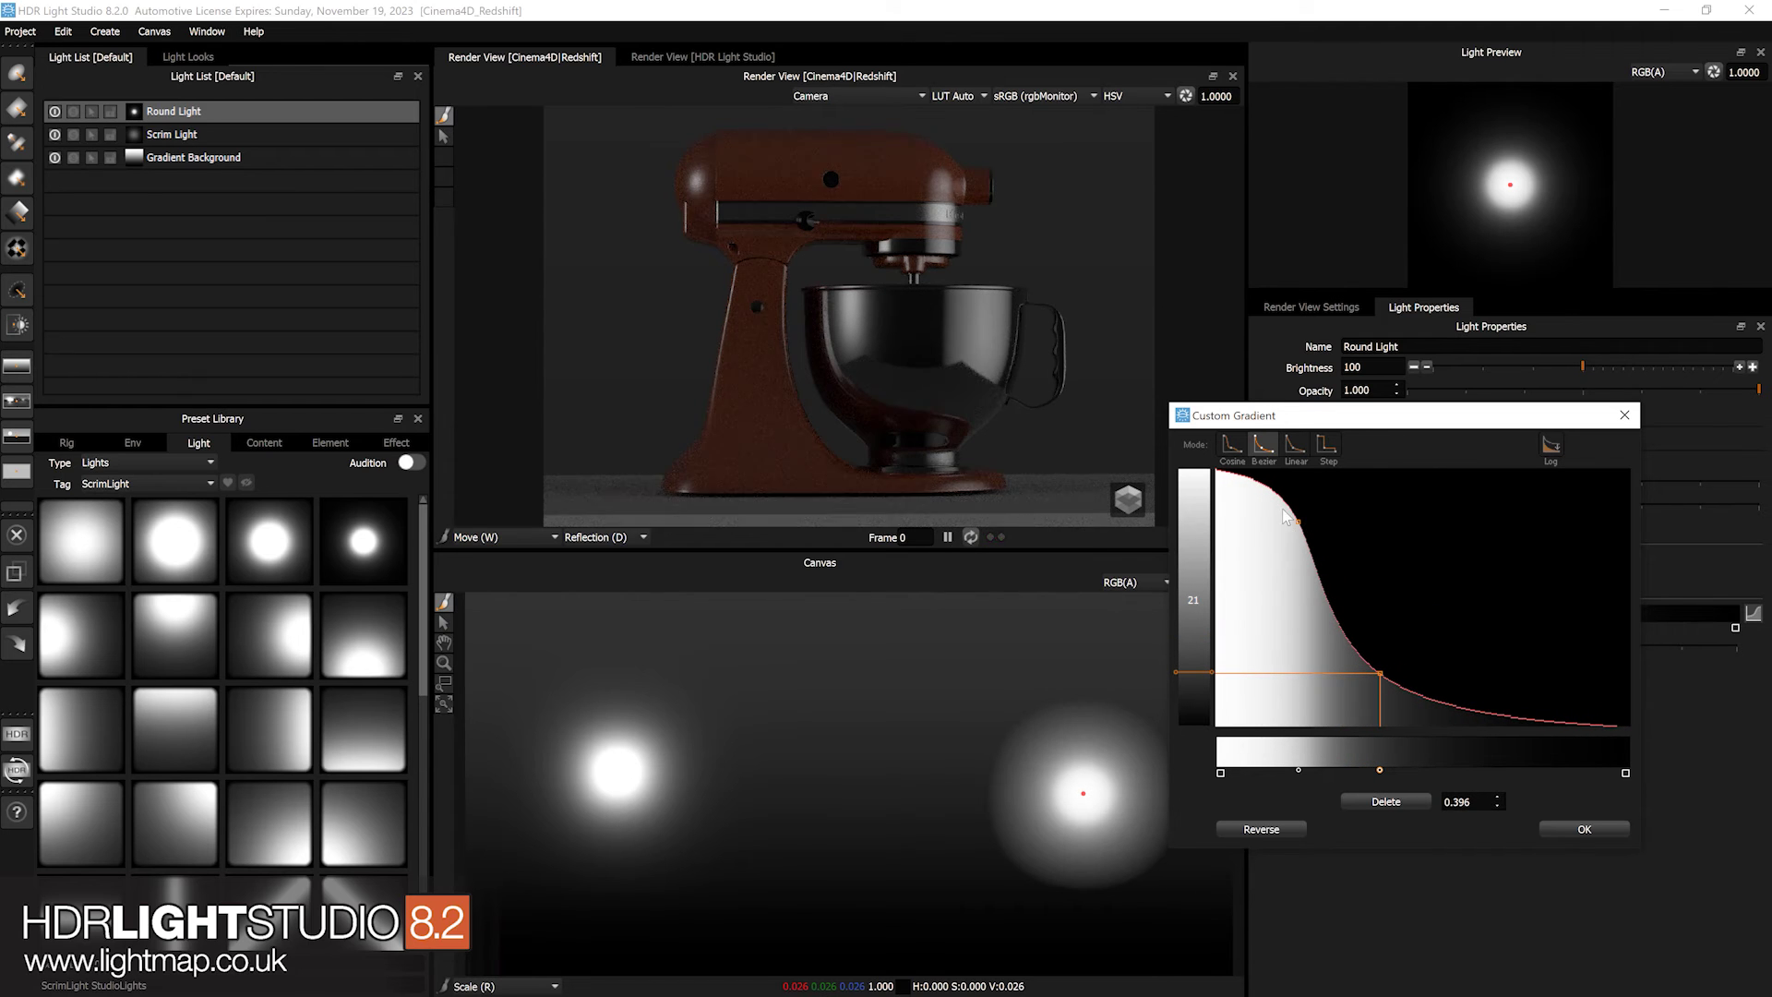
{"action": "left_click_drag", "start_coordinate": [1299, 523], "coordinate": [1277, 517]}
{"action": "left_click_drag", "start_coordinate": [1379, 673], "coordinate": [1354, 682]}
{"action": "left_click_drag", "start_coordinate": [1276, 517], "coordinate": [1275, 515]}
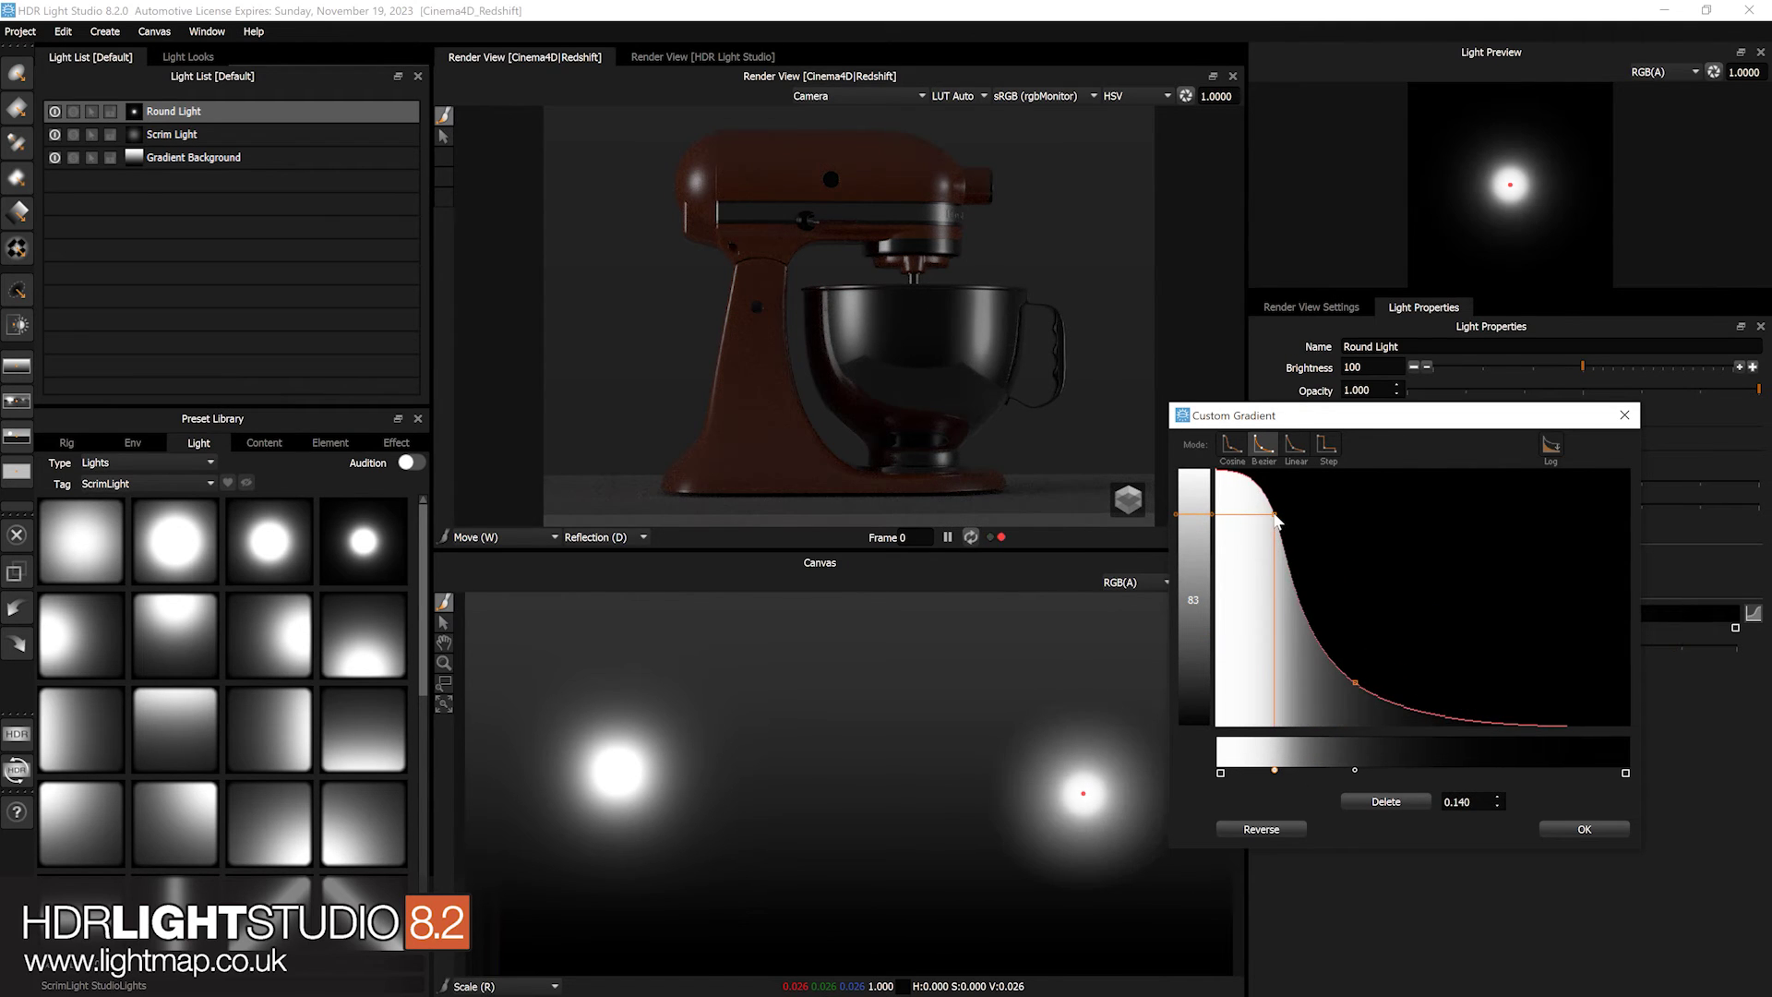
{"action": "left_click_drag", "start_coordinate": [1353, 679], "coordinate": [1361, 678]}
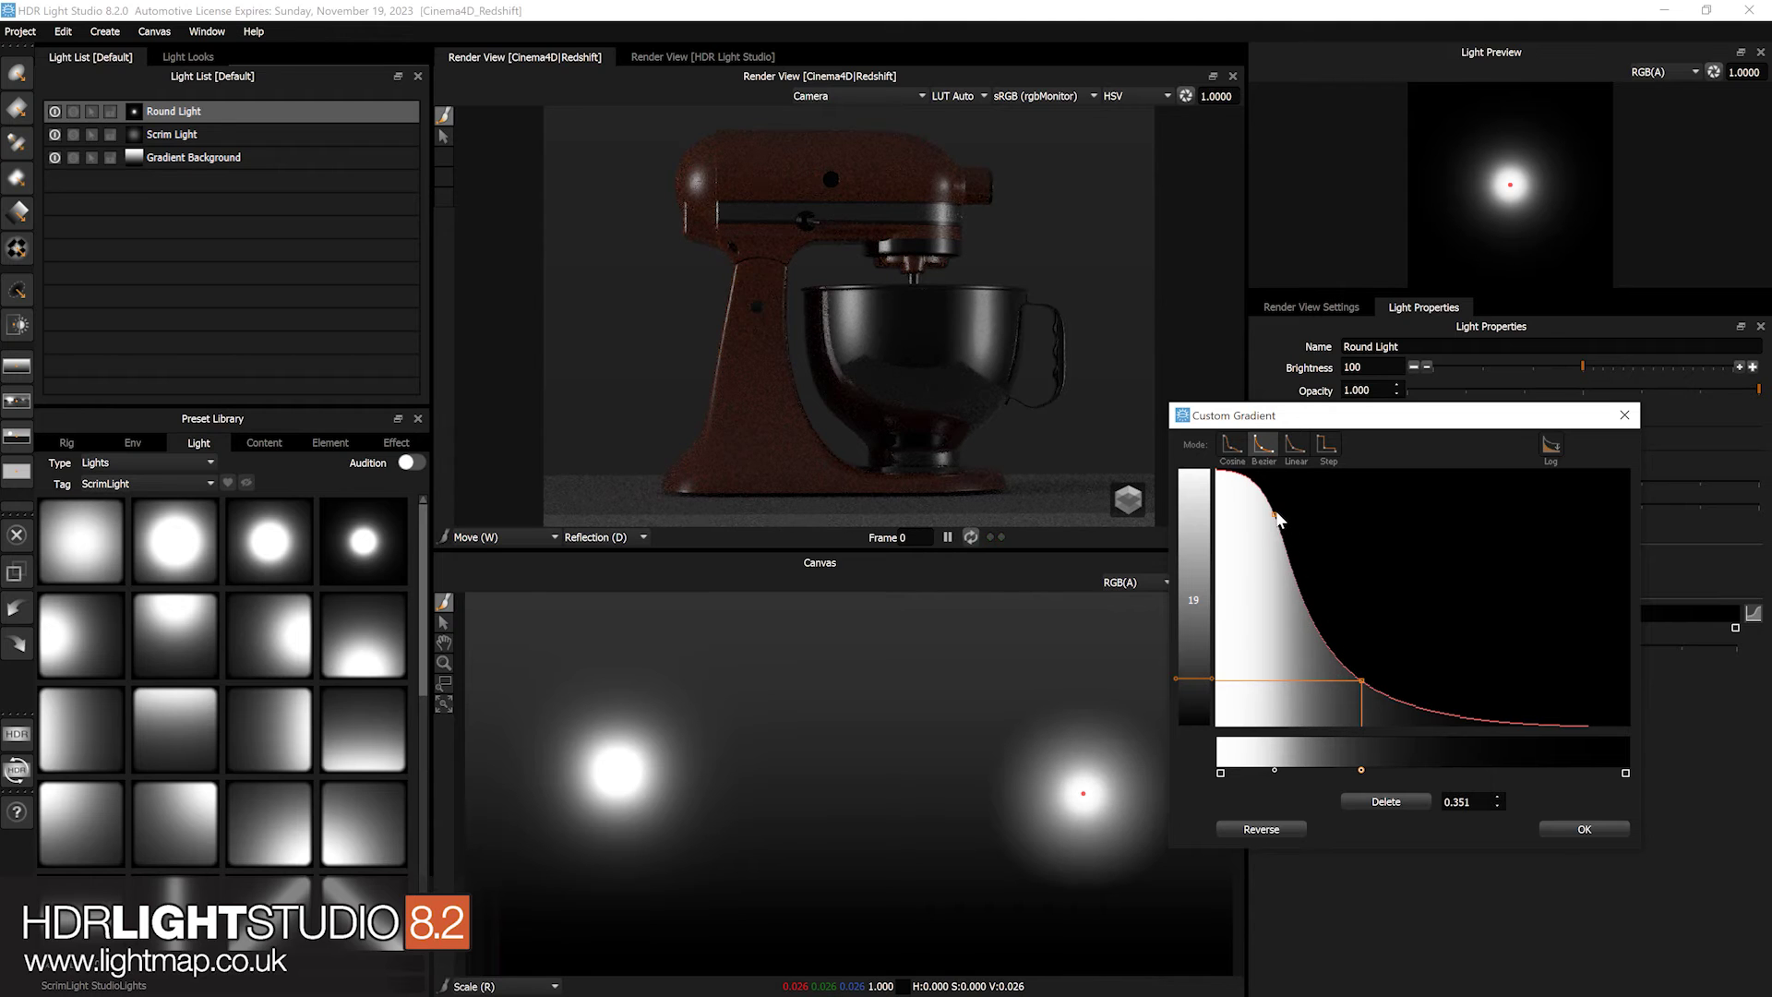
{"action": "left_click_drag", "start_coordinate": [1277, 517], "coordinate": [1272, 524]}
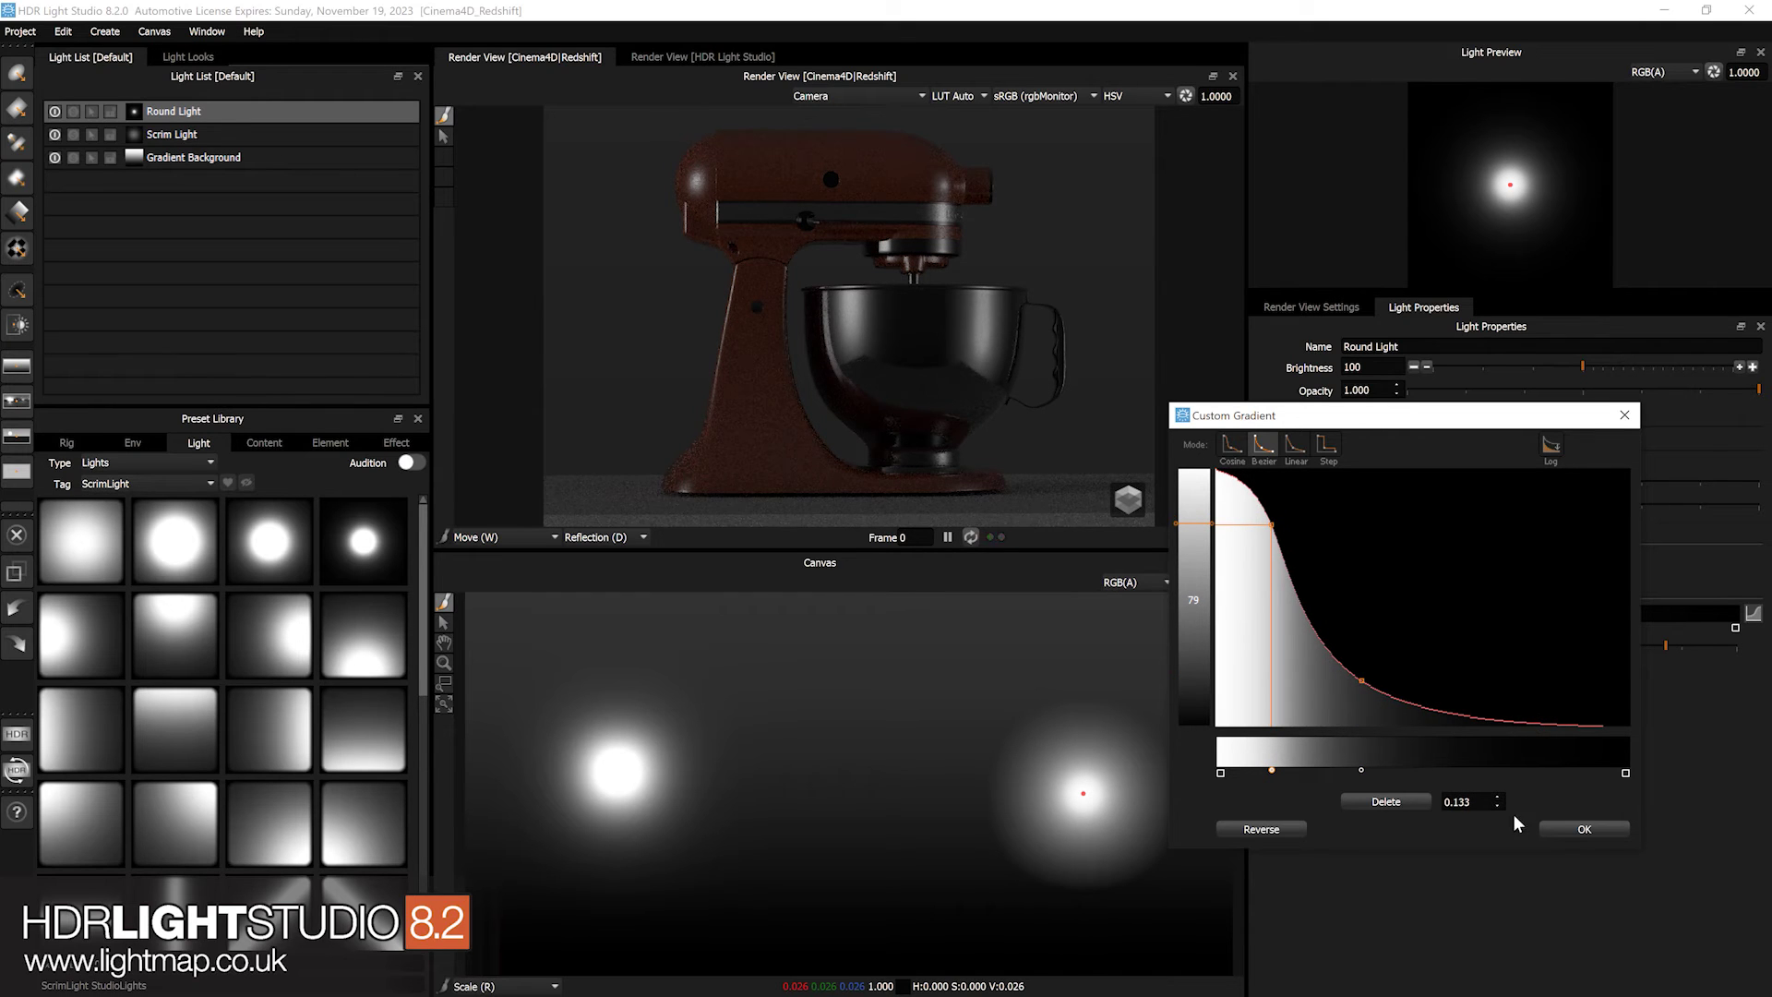
{"action": "left_click", "coordinate": [1560, 829]}
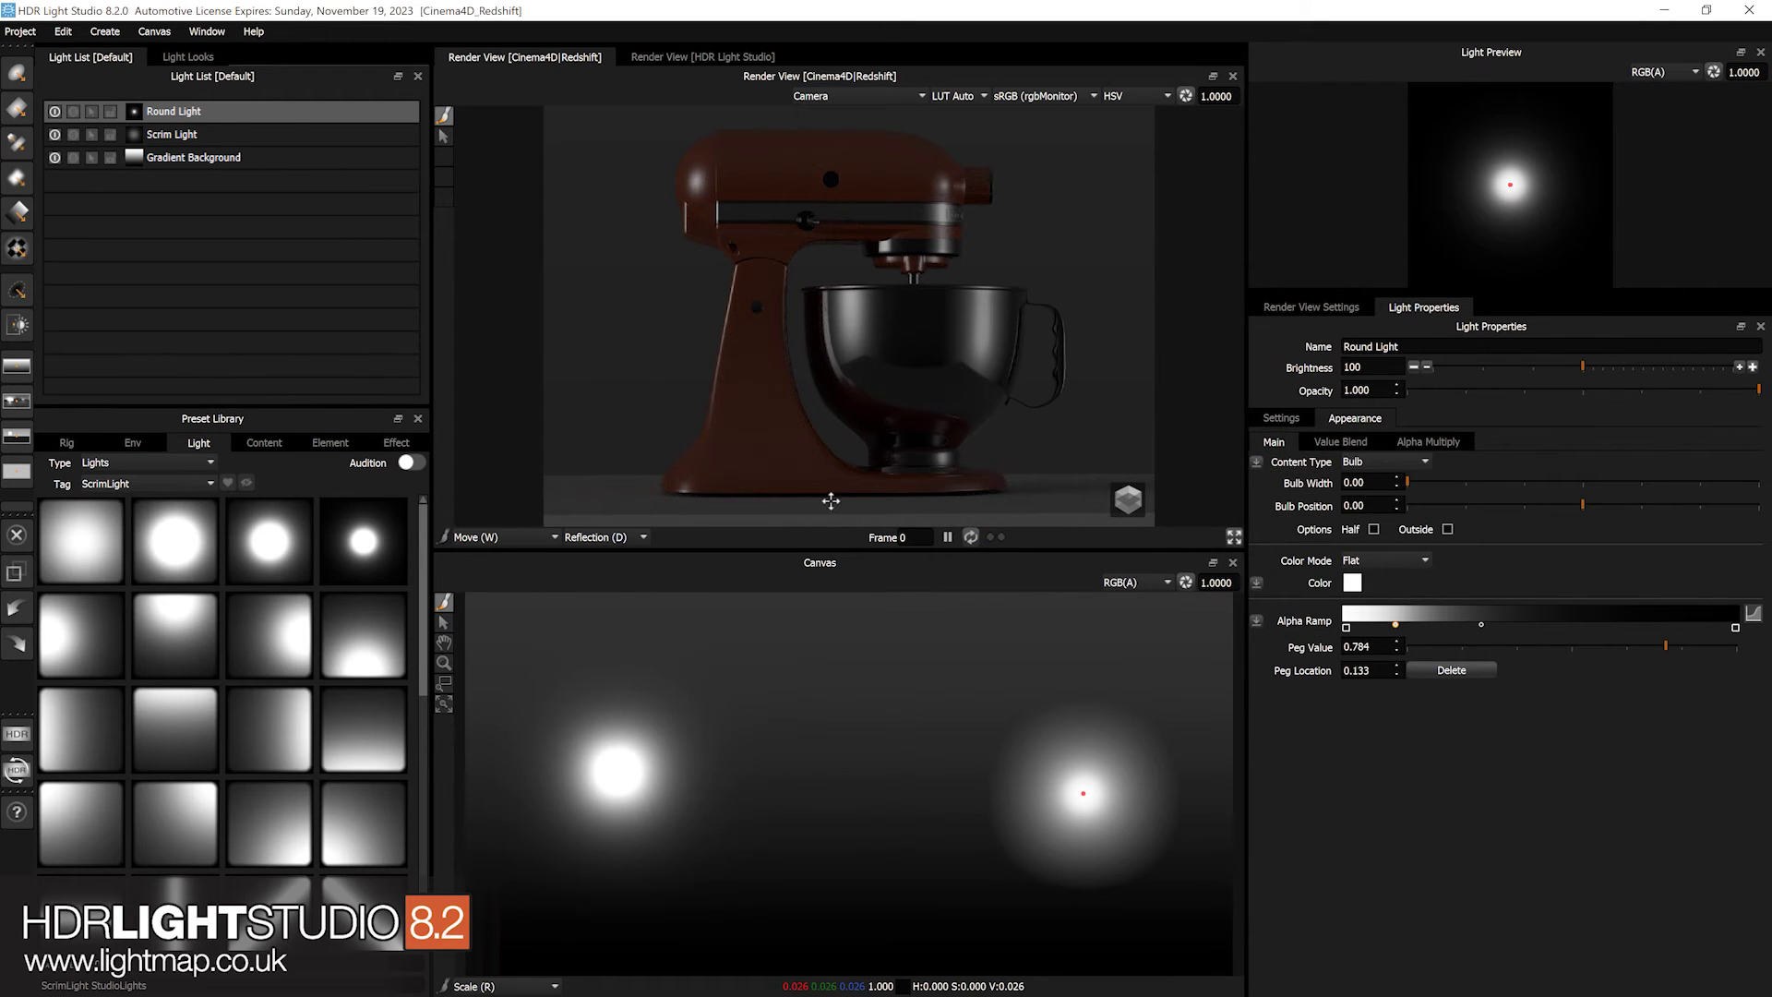
- Hide the Round Light, then give the Scrim Light 25 sides and height 0.14
{"action": "left_click", "coordinate": [53, 110]}
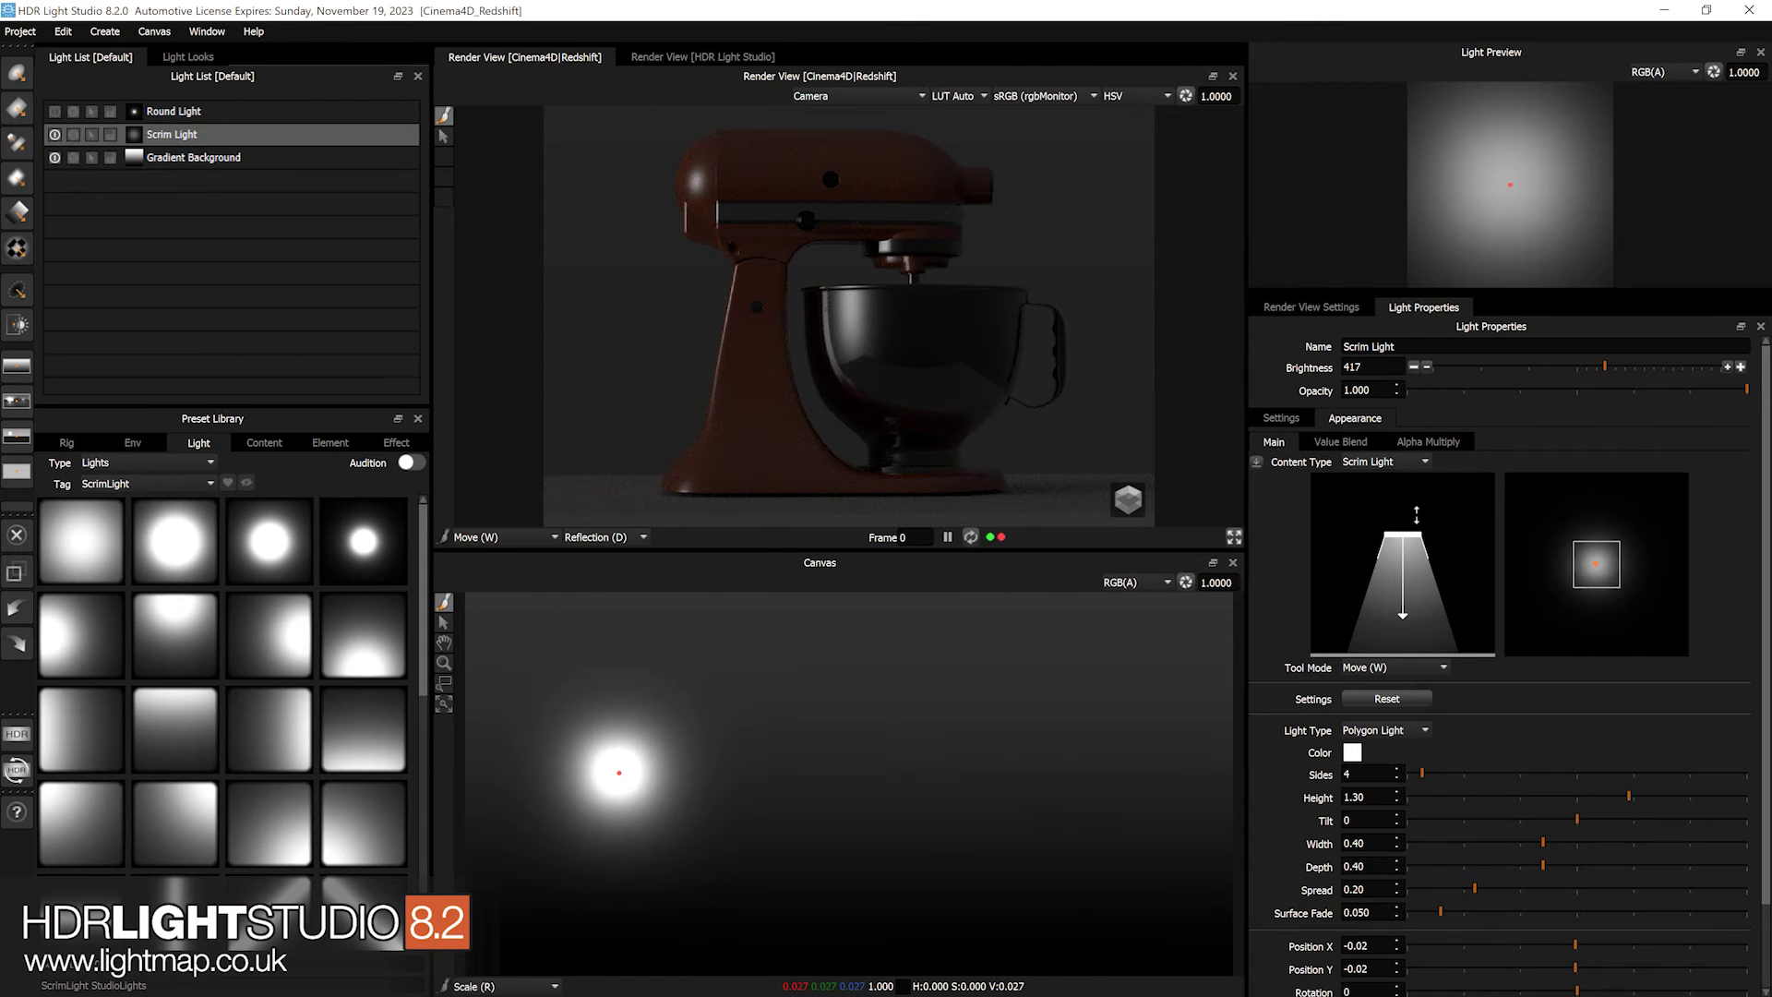
{"action": "left_click_drag", "start_coordinate": [1470, 774], "coordinate": [1757, 781]}
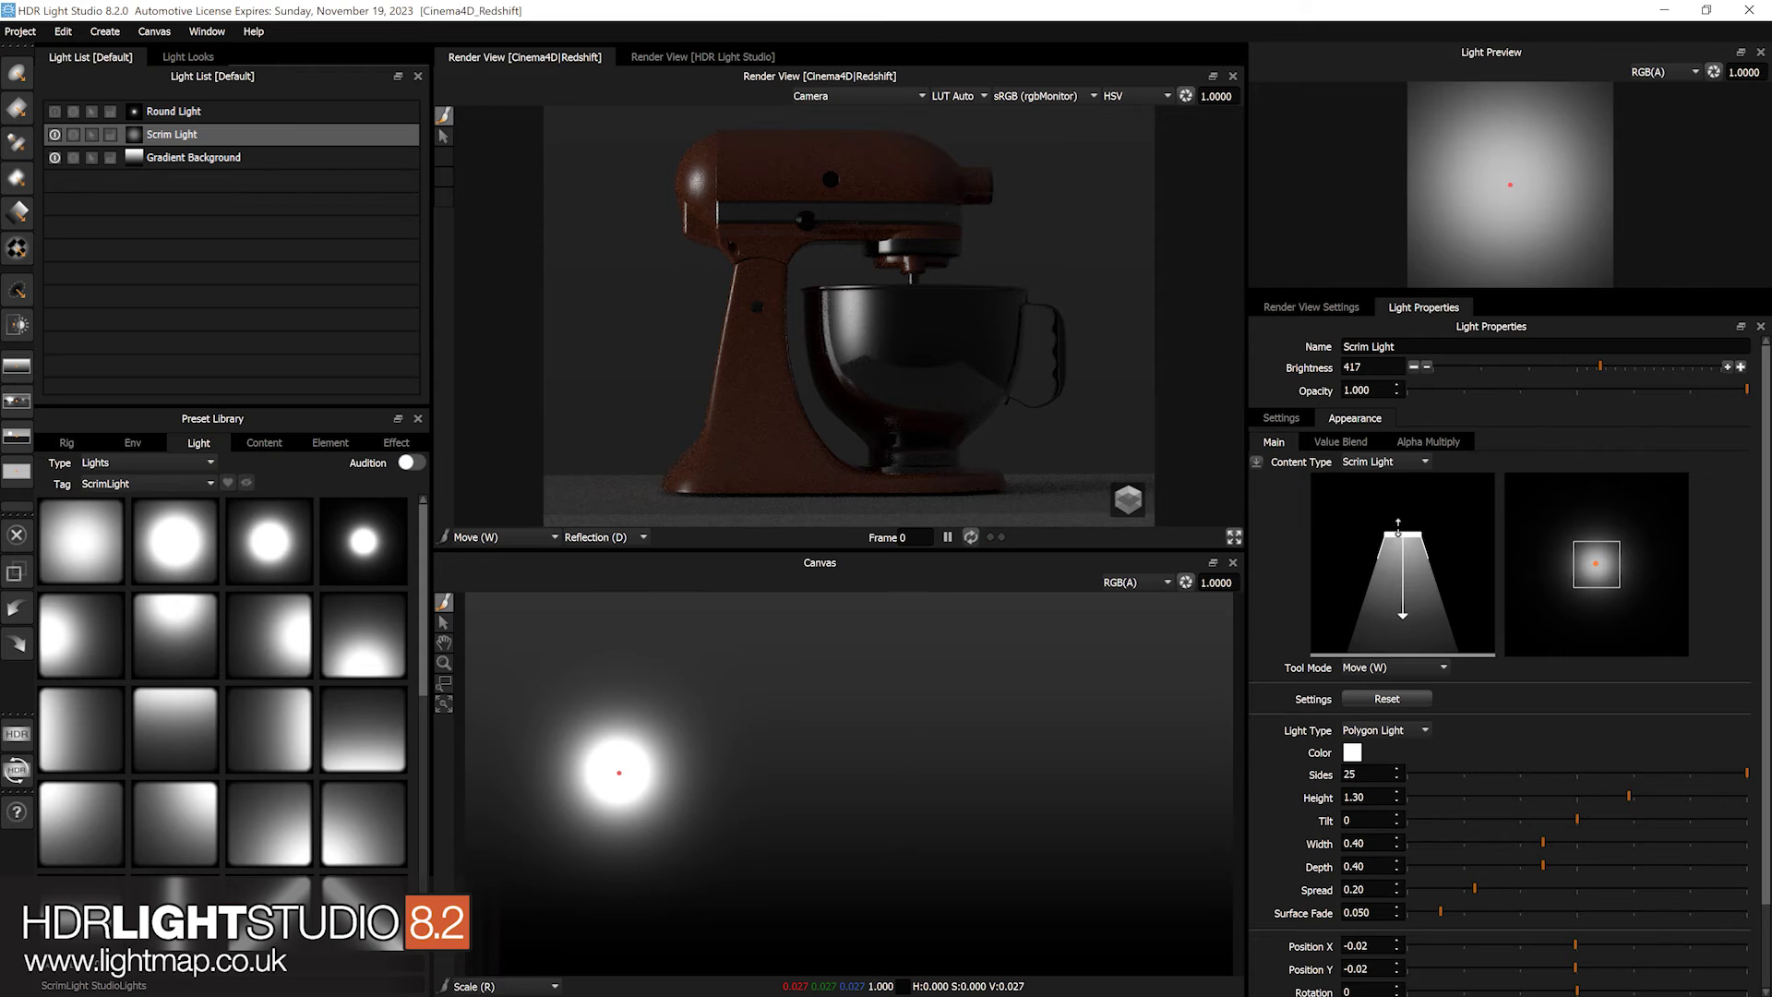
{"action": "left_click_drag", "start_coordinate": [1398, 524], "coordinate": [1420, 629]}
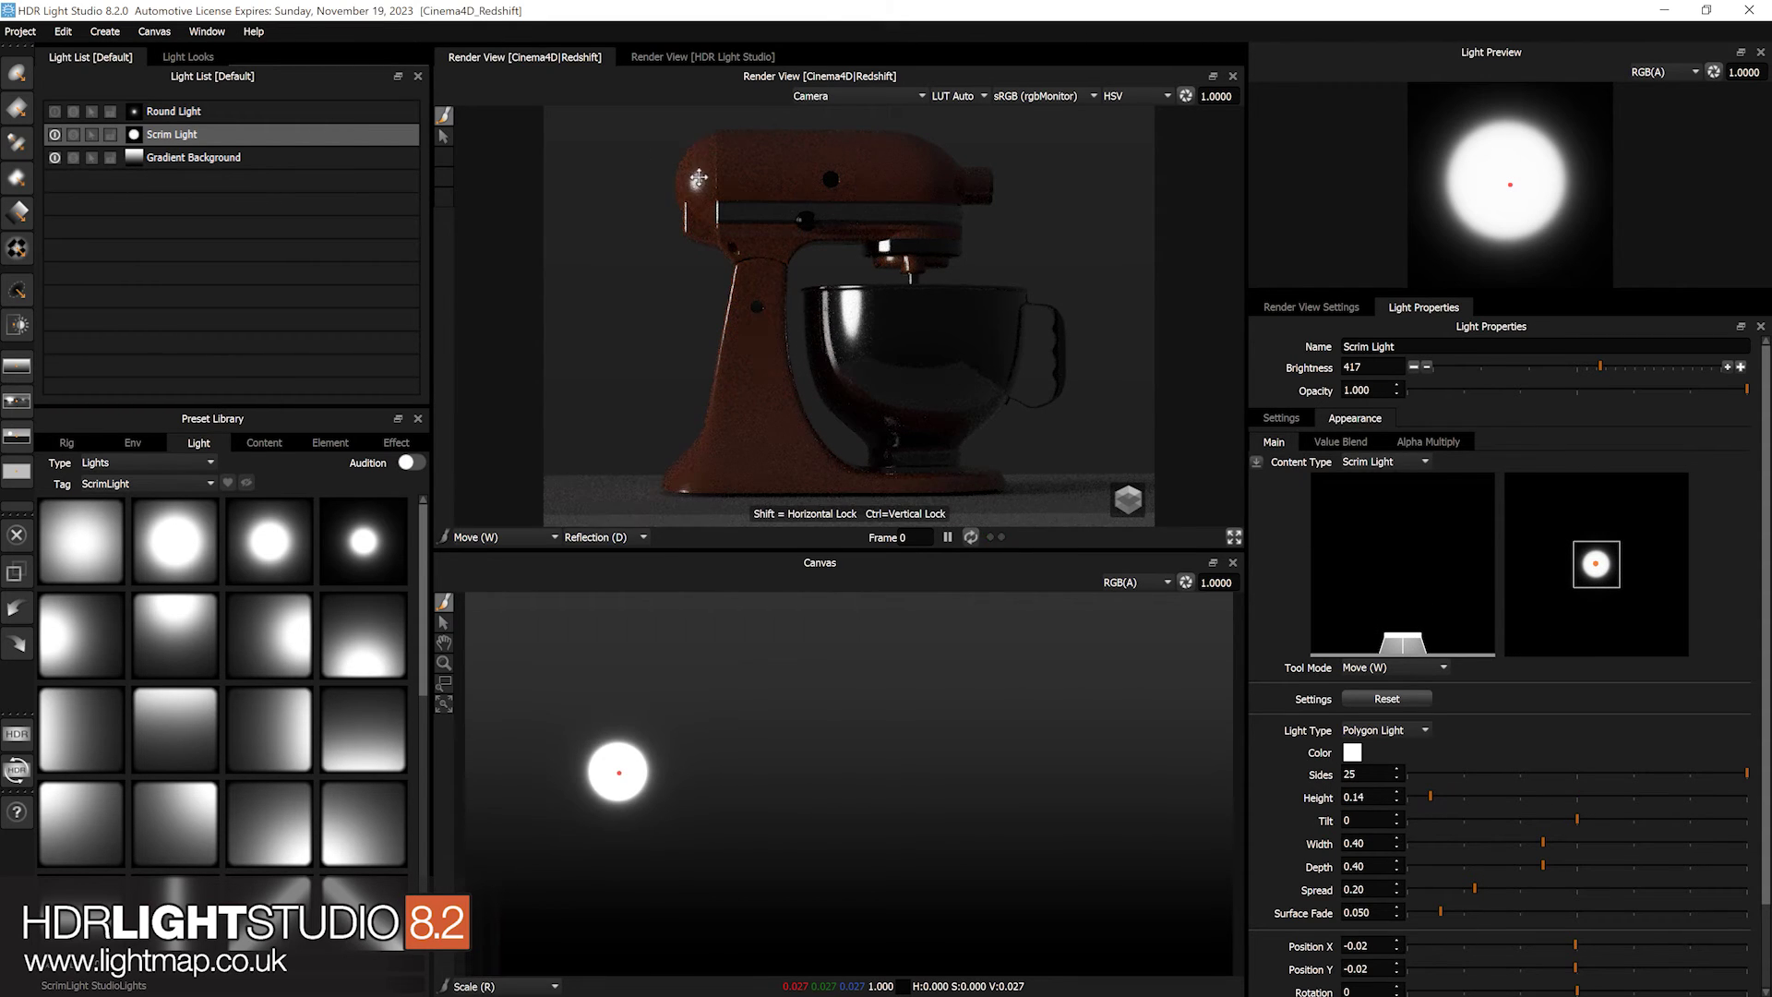
- Double the scrim brightness to 833 and raise its height to 1.57 with spread 0.27
{"action": "left_click", "coordinate": [1741, 368]}
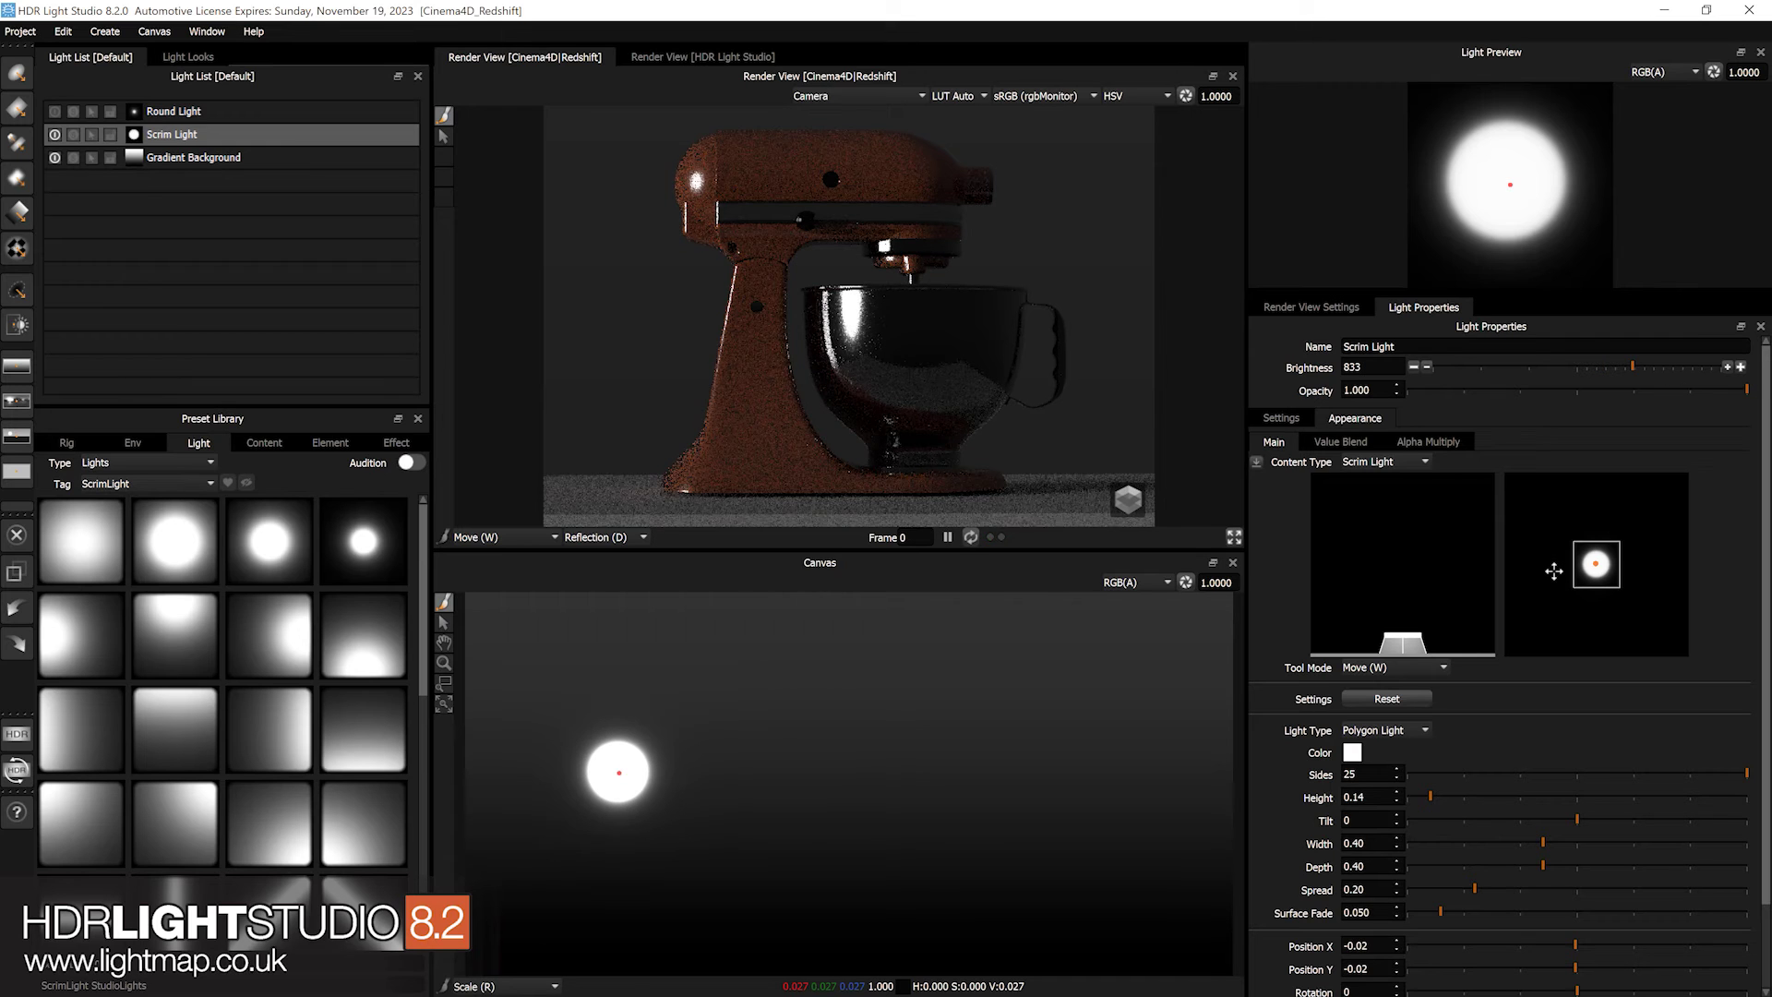
{"action": "left_click_drag", "start_coordinate": [1449, 610], "coordinate": [1453, 518]}
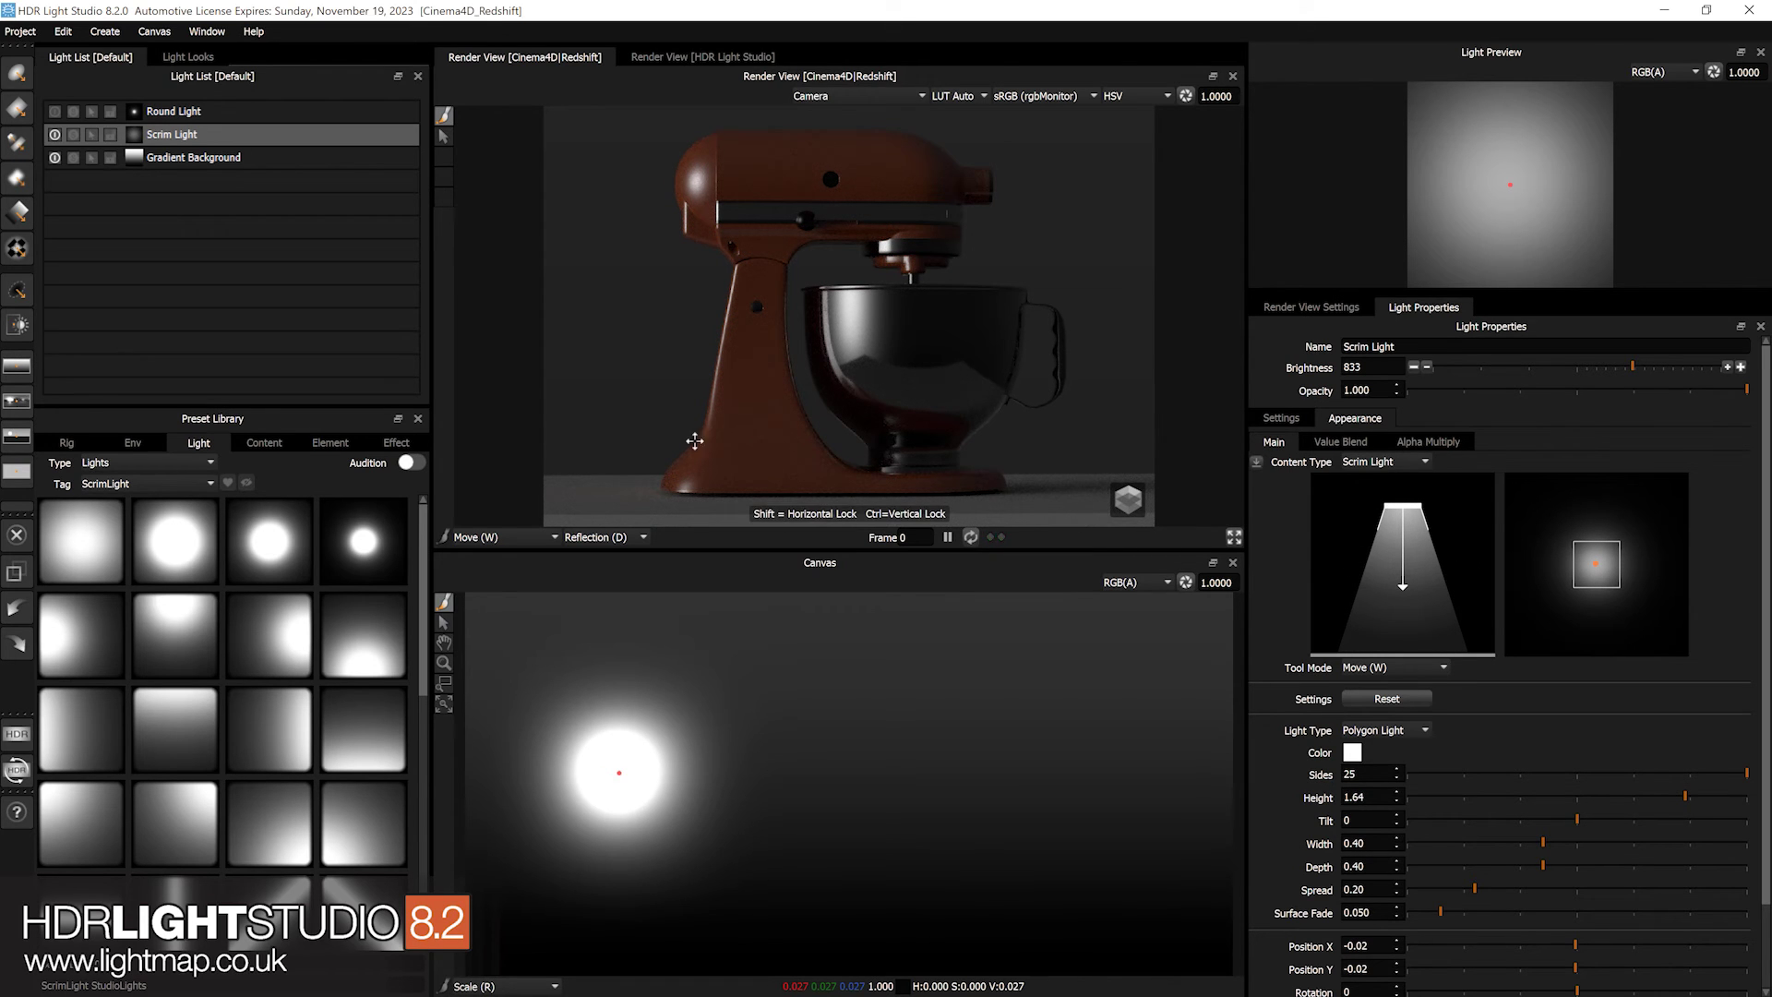
{"action": "left_click_drag", "start_coordinate": [1413, 507], "coordinate": [1426, 562]}
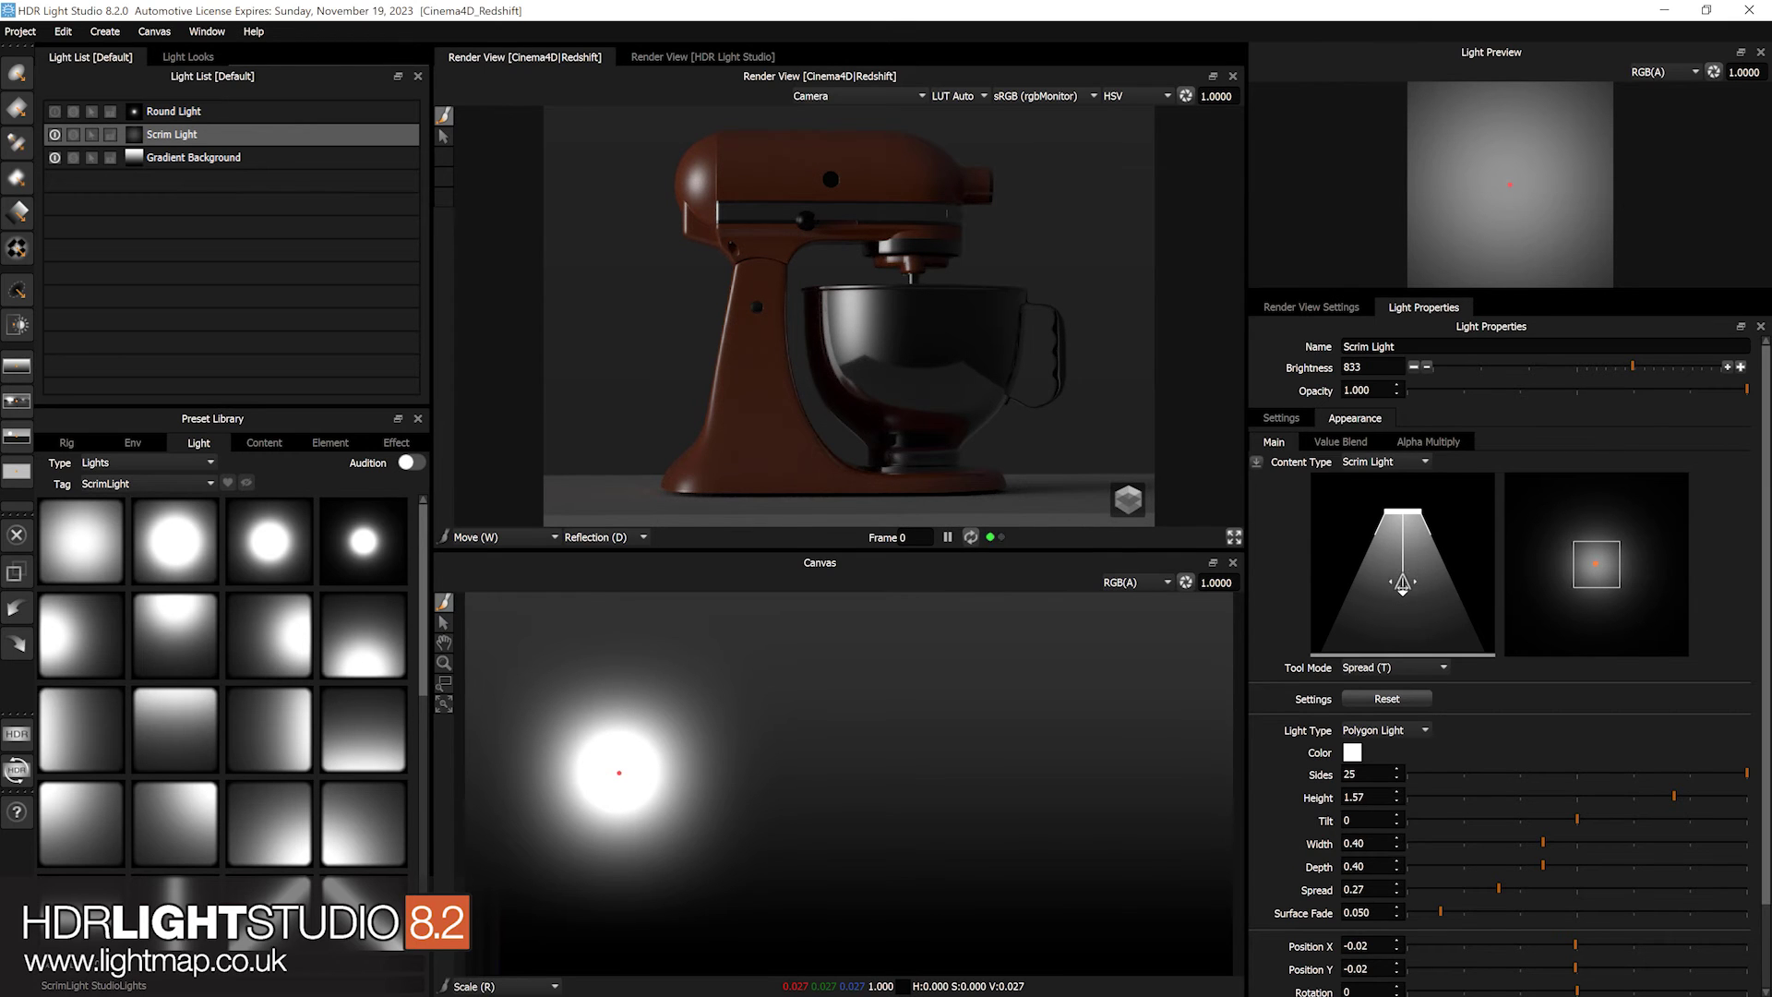
- Tilt the scrim 90° and rotate it to -90, then set height 0.06, X -0.04, Y 0.44
{"action": "key", "text": "e"}
{"action": "left_click_drag", "start_coordinate": [1367, 574], "coordinate": [1432, 632]}
{"action": "key", "text": "w"}
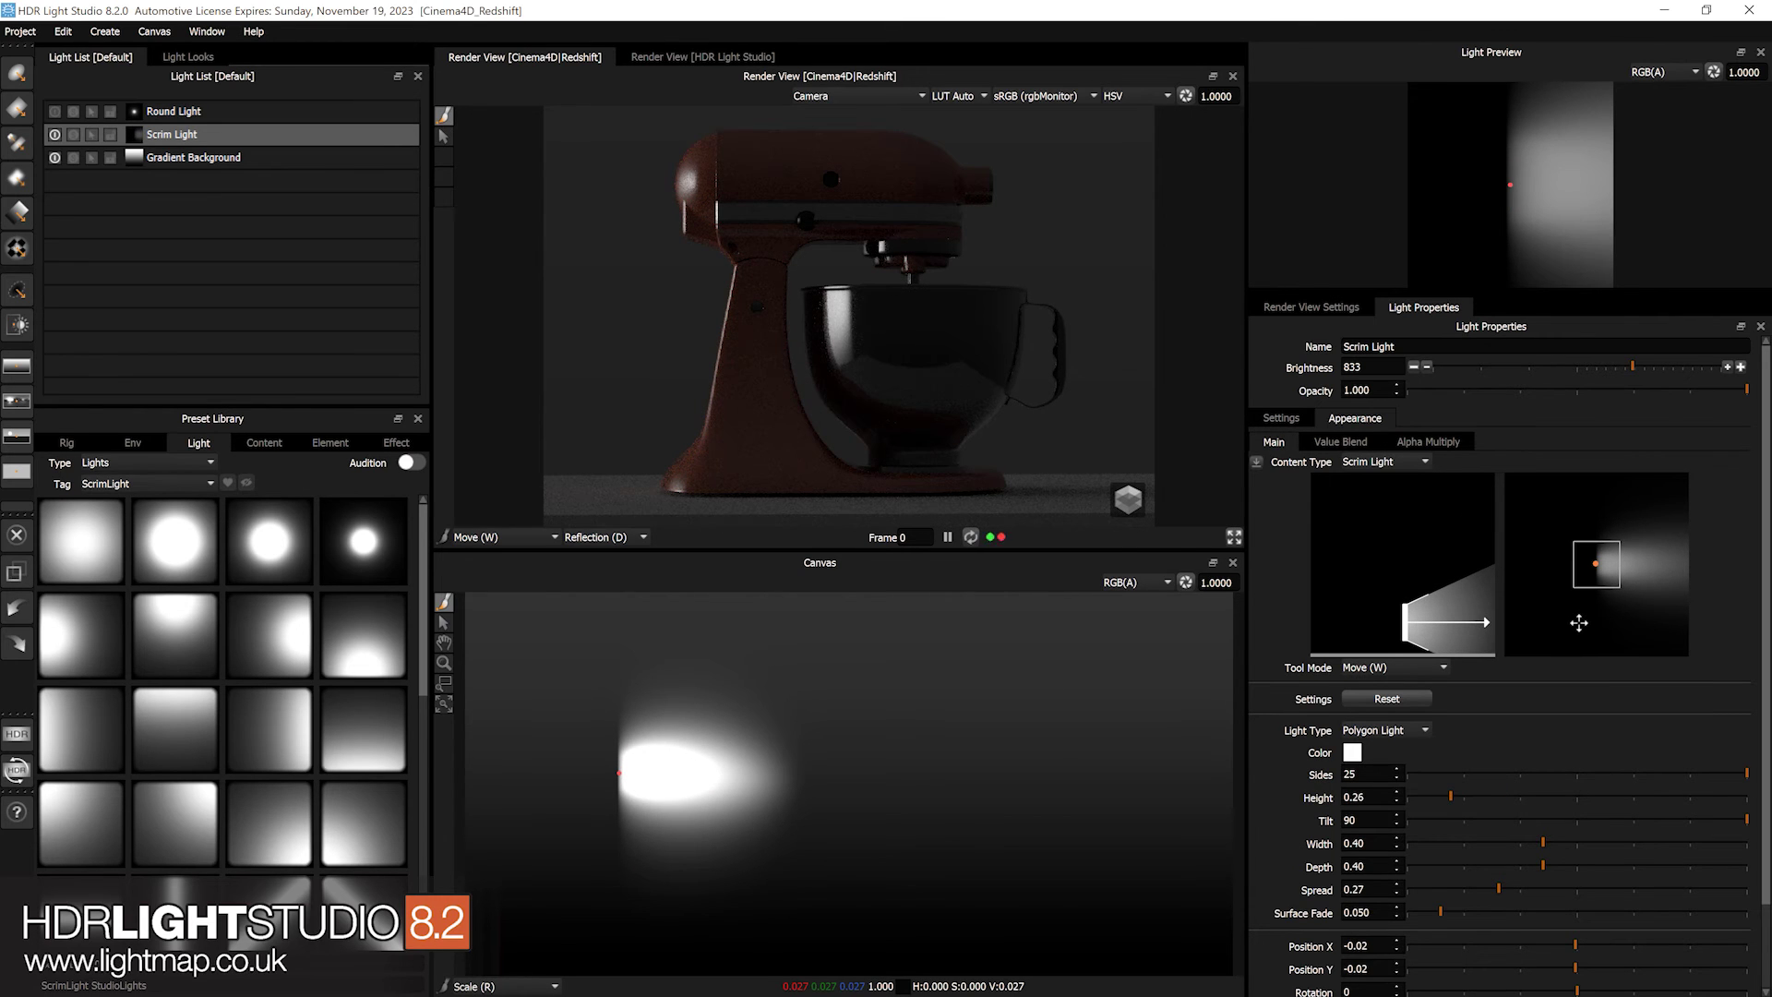
{"action": "left_click_drag", "start_coordinate": [1580, 623], "coordinate": [1418, 612]}
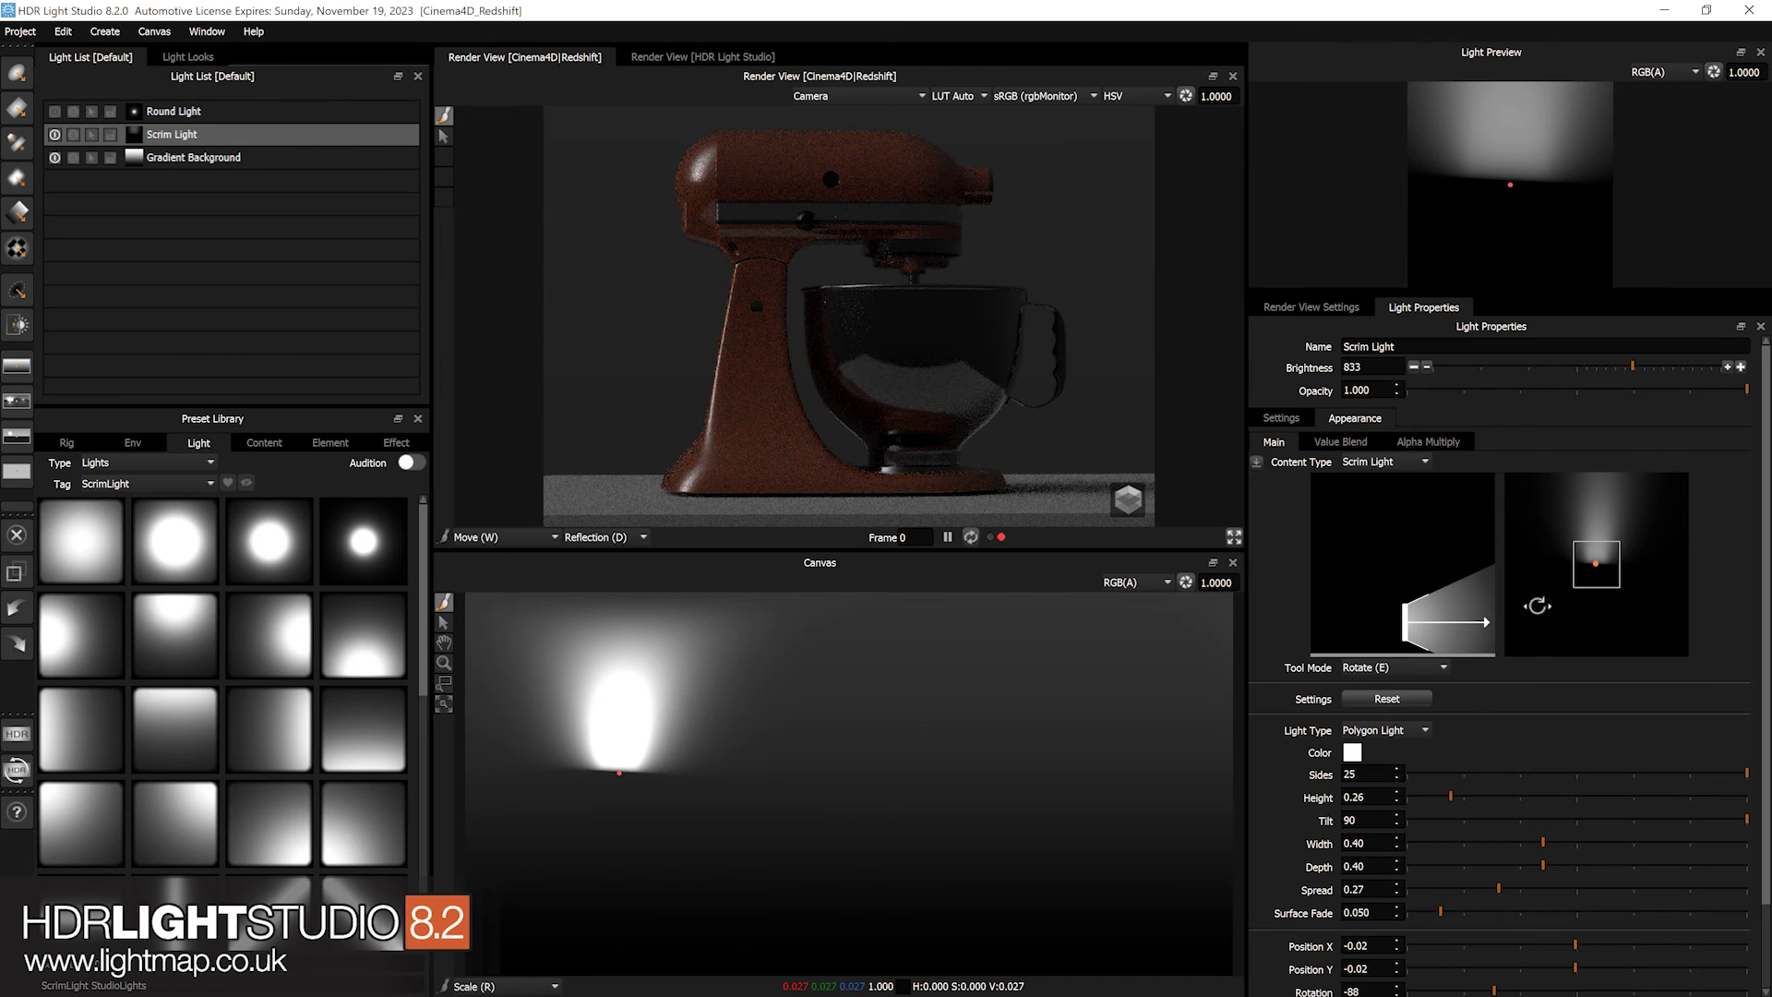
{"action": "key", "text": "w"}
{"action": "left_click_drag", "start_coordinate": [1592, 578], "coordinate": [1593, 598]}
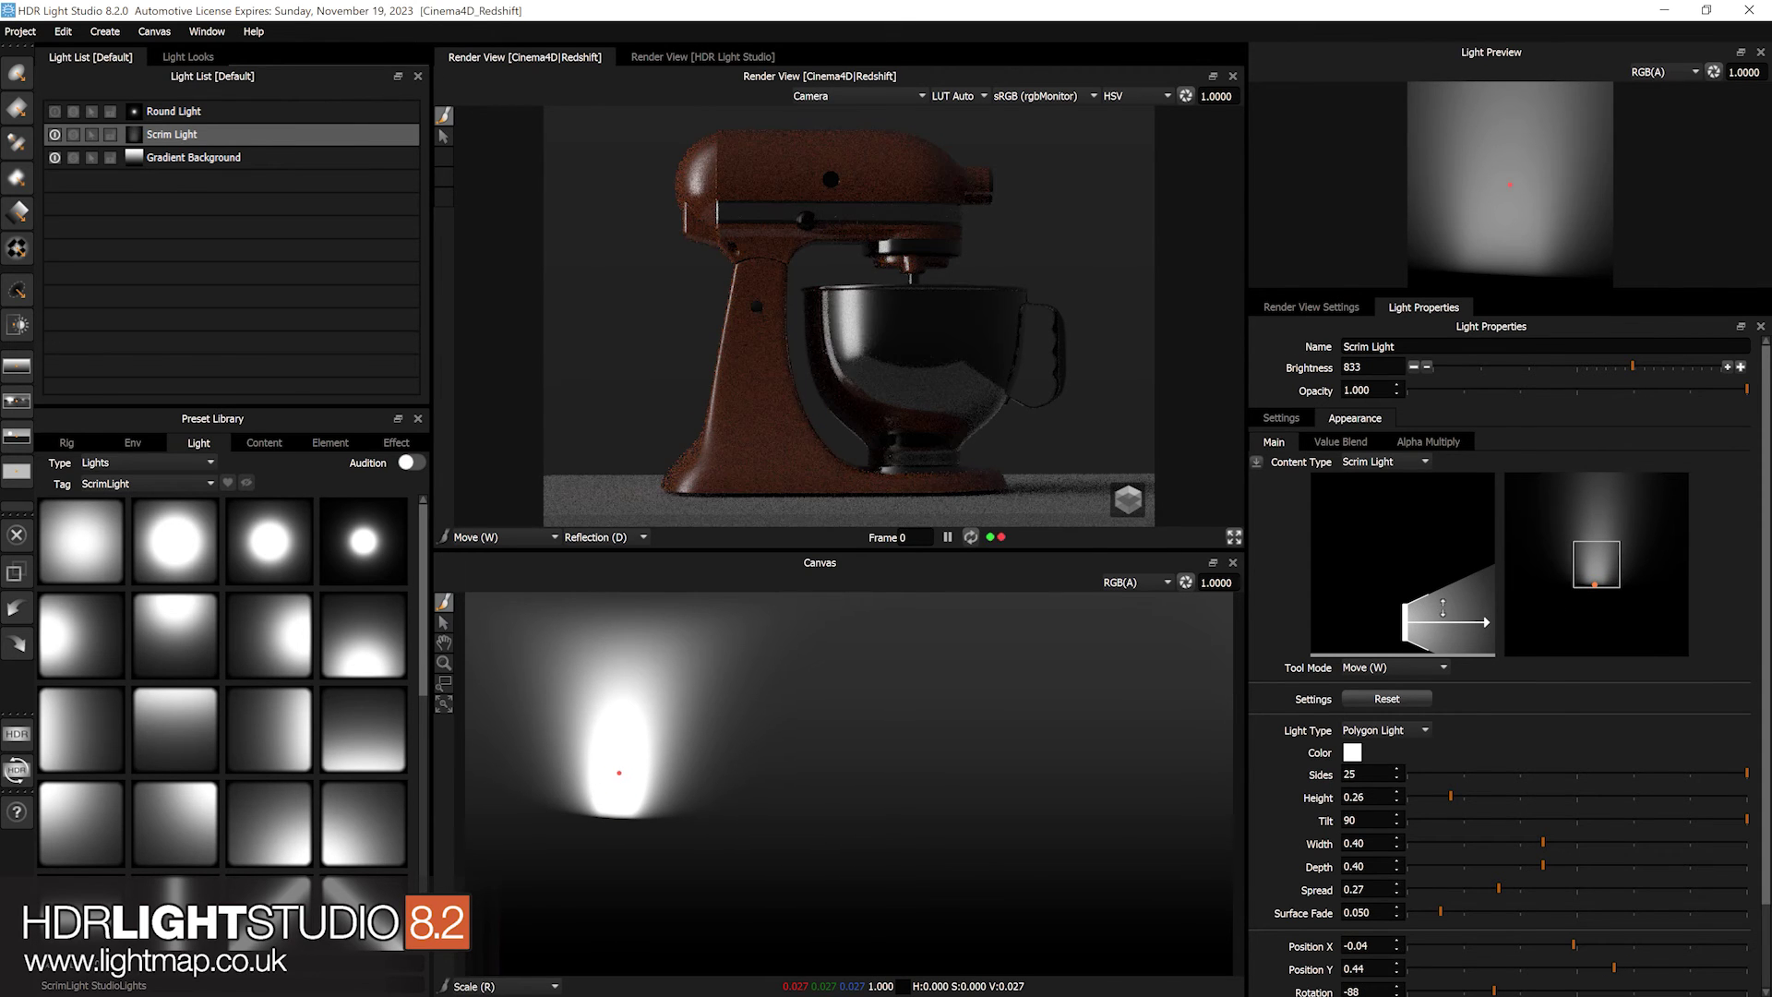
{"action": "left_click_drag", "start_coordinate": [1409, 577], "coordinate": [1409, 597]}
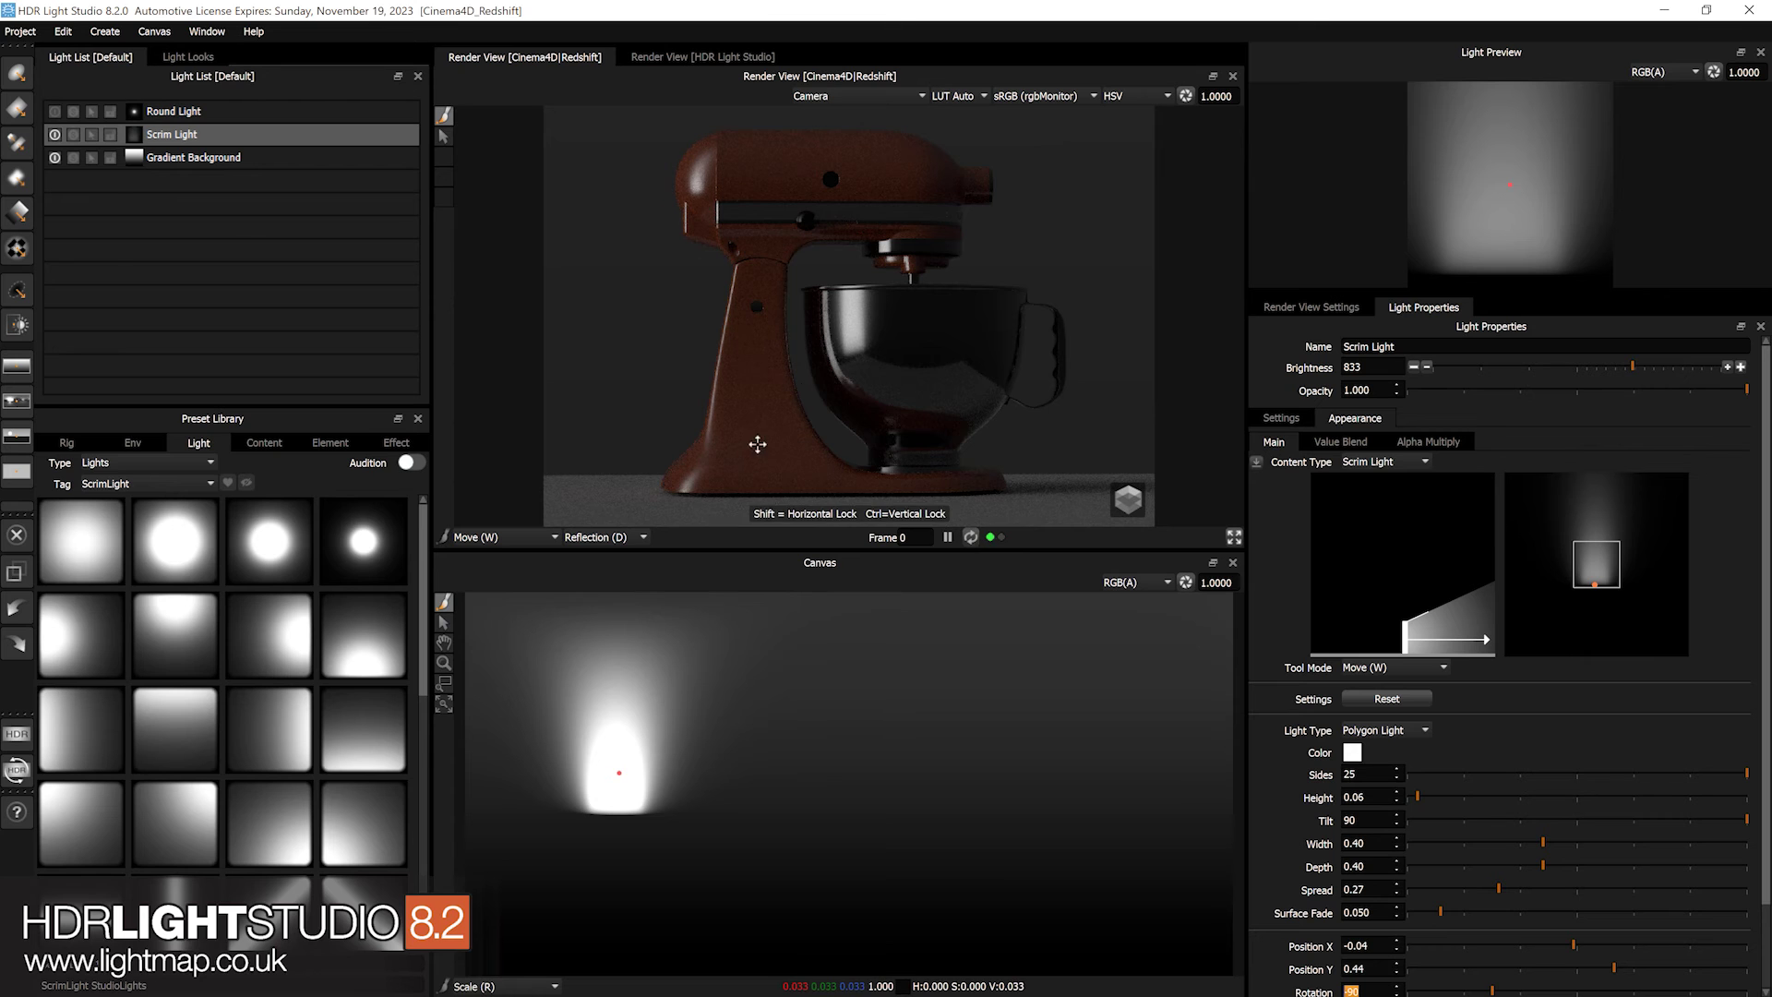
- Confirm the uplight stays on an infinite plane and nudge it to latitude 0.43, longitude 74.42
{"action": "left_click", "coordinate": [618, 783]}
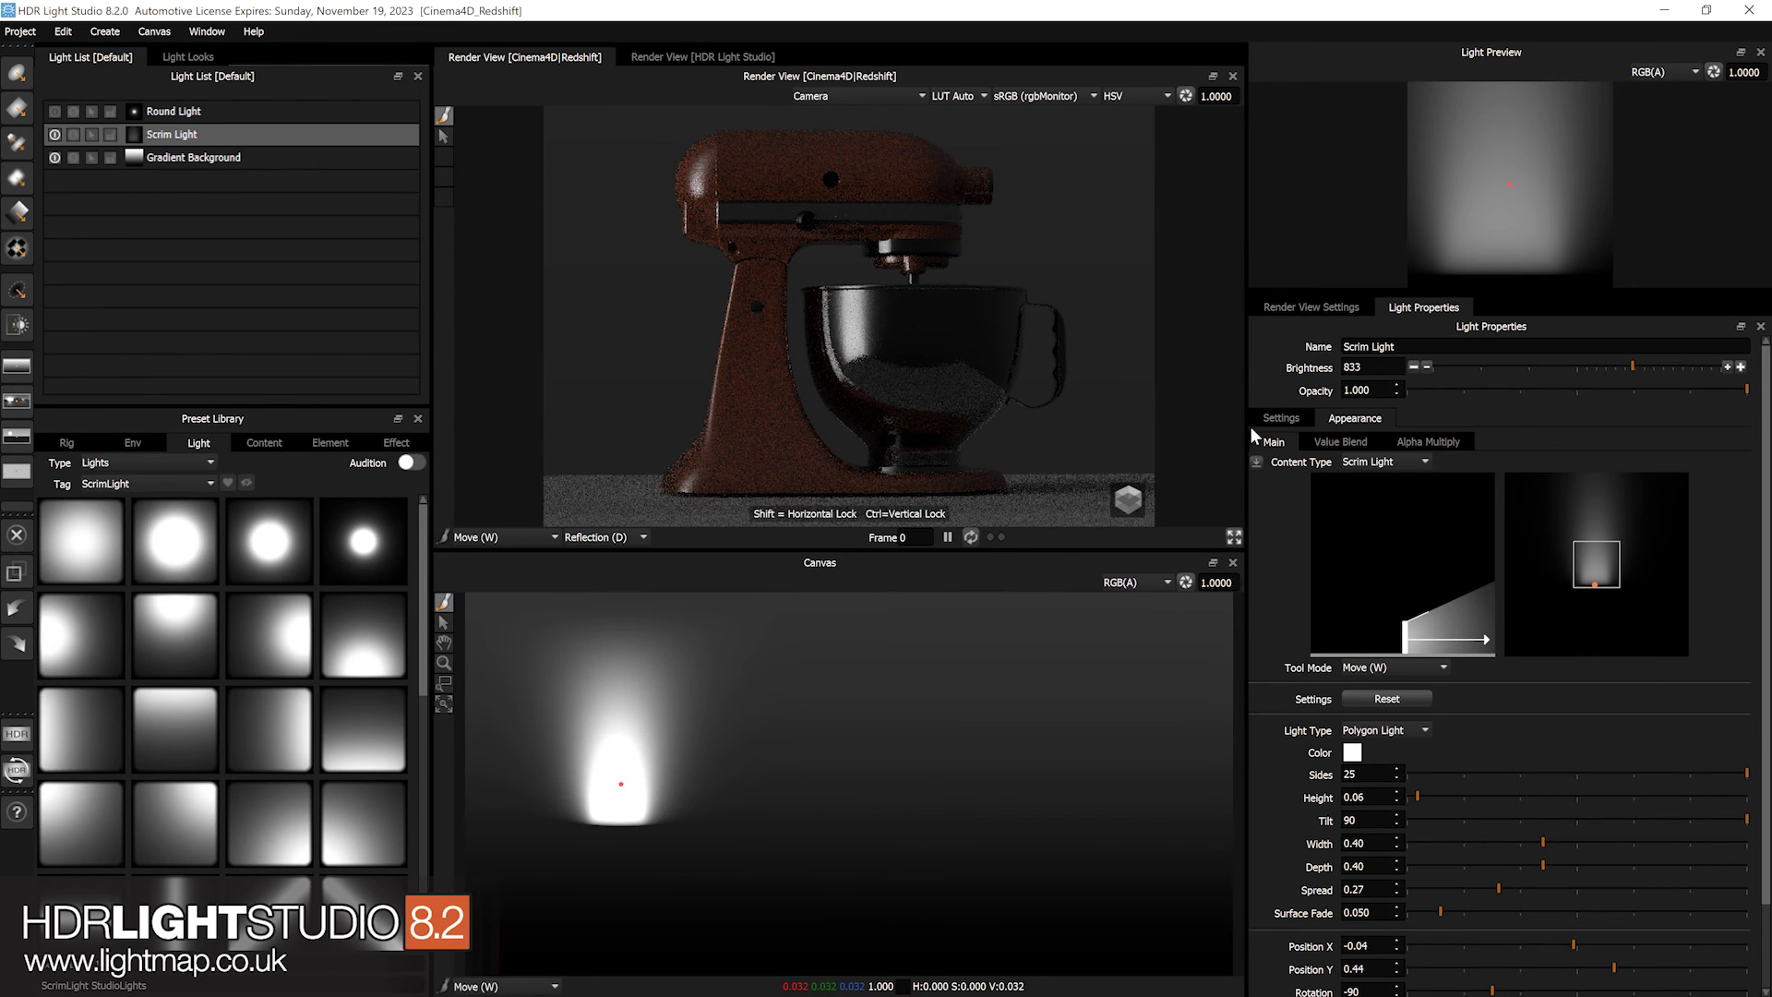
{"action": "left_click", "coordinate": [1279, 417]}
{"action": "left_click", "coordinate": [1508, 481]}
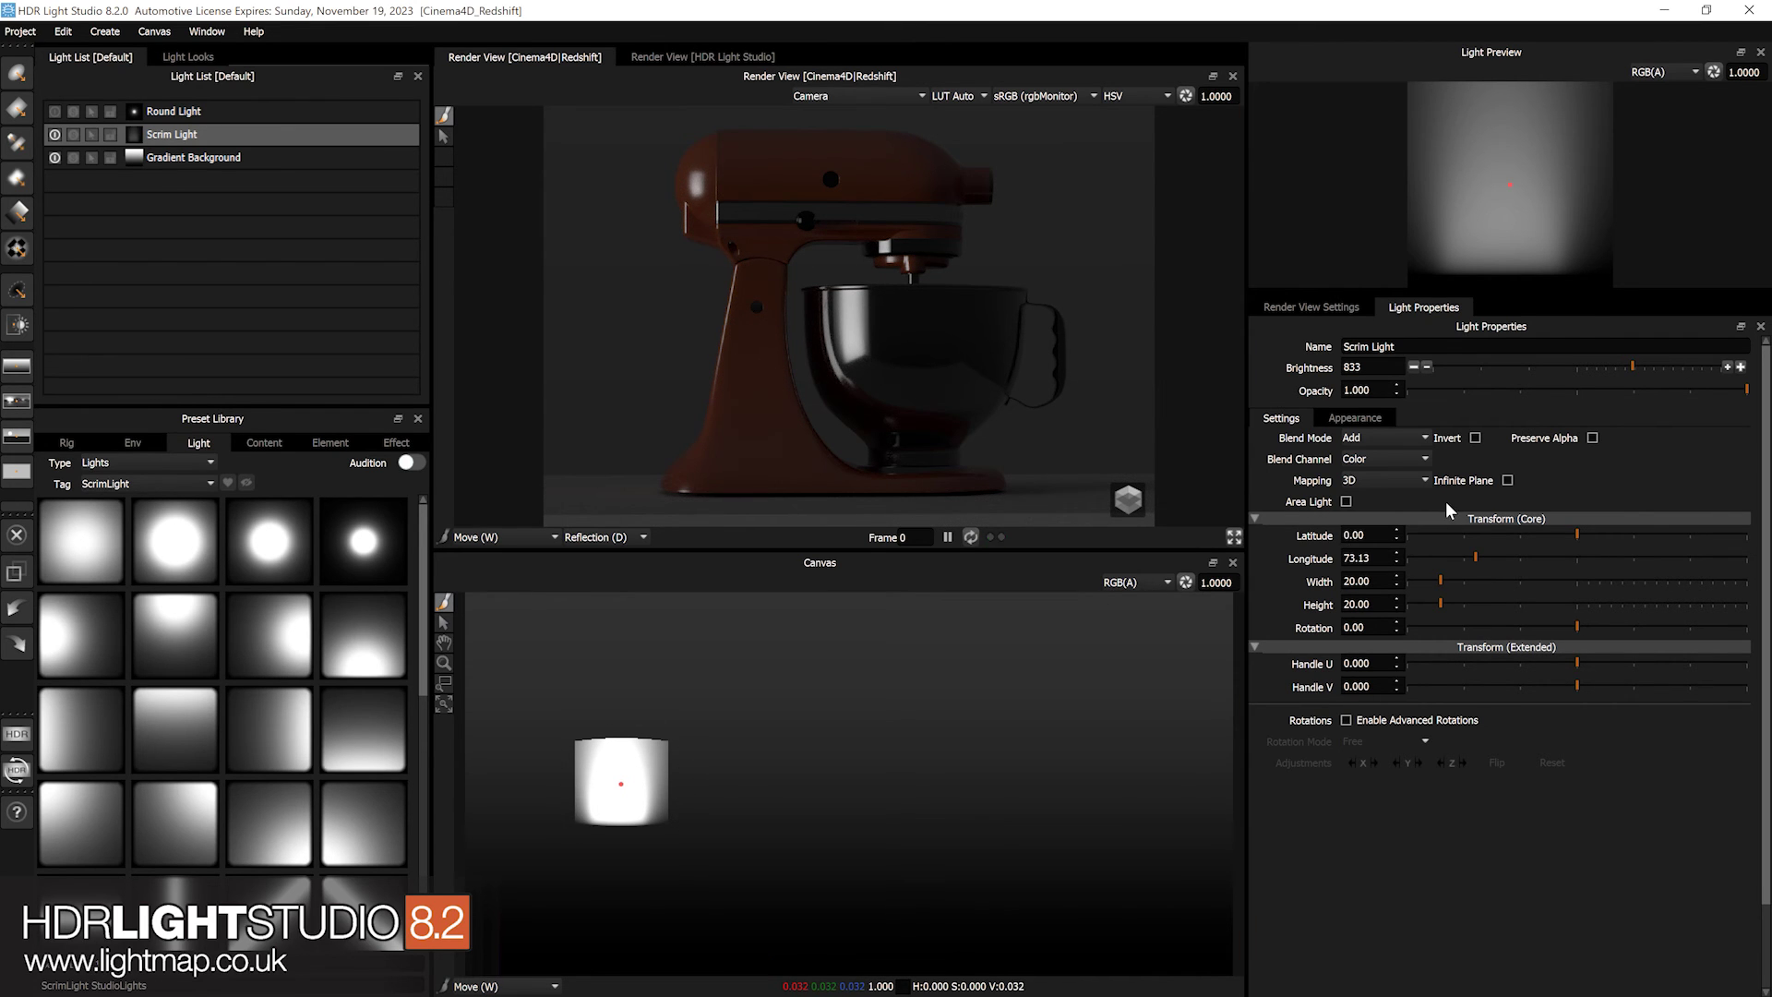
{"action": "left_click", "coordinate": [1508, 481]}
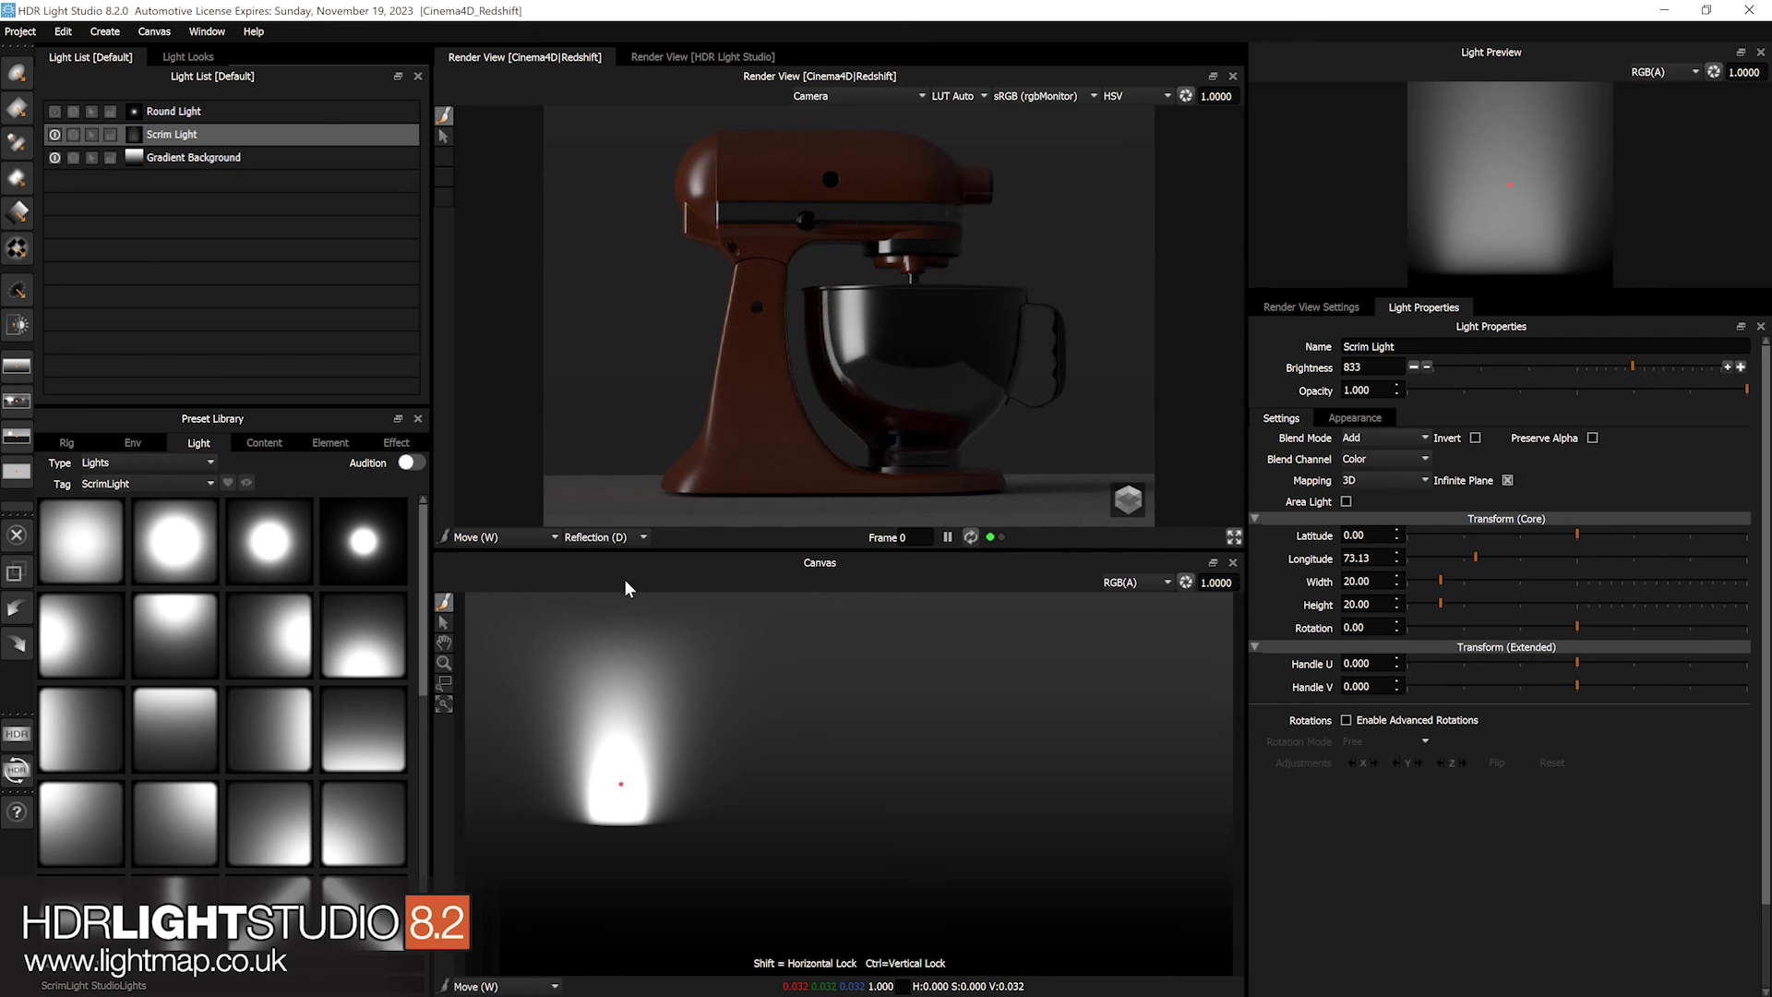
{"action": "left_click_drag", "start_coordinate": [622, 783], "coordinate": [624, 784]}
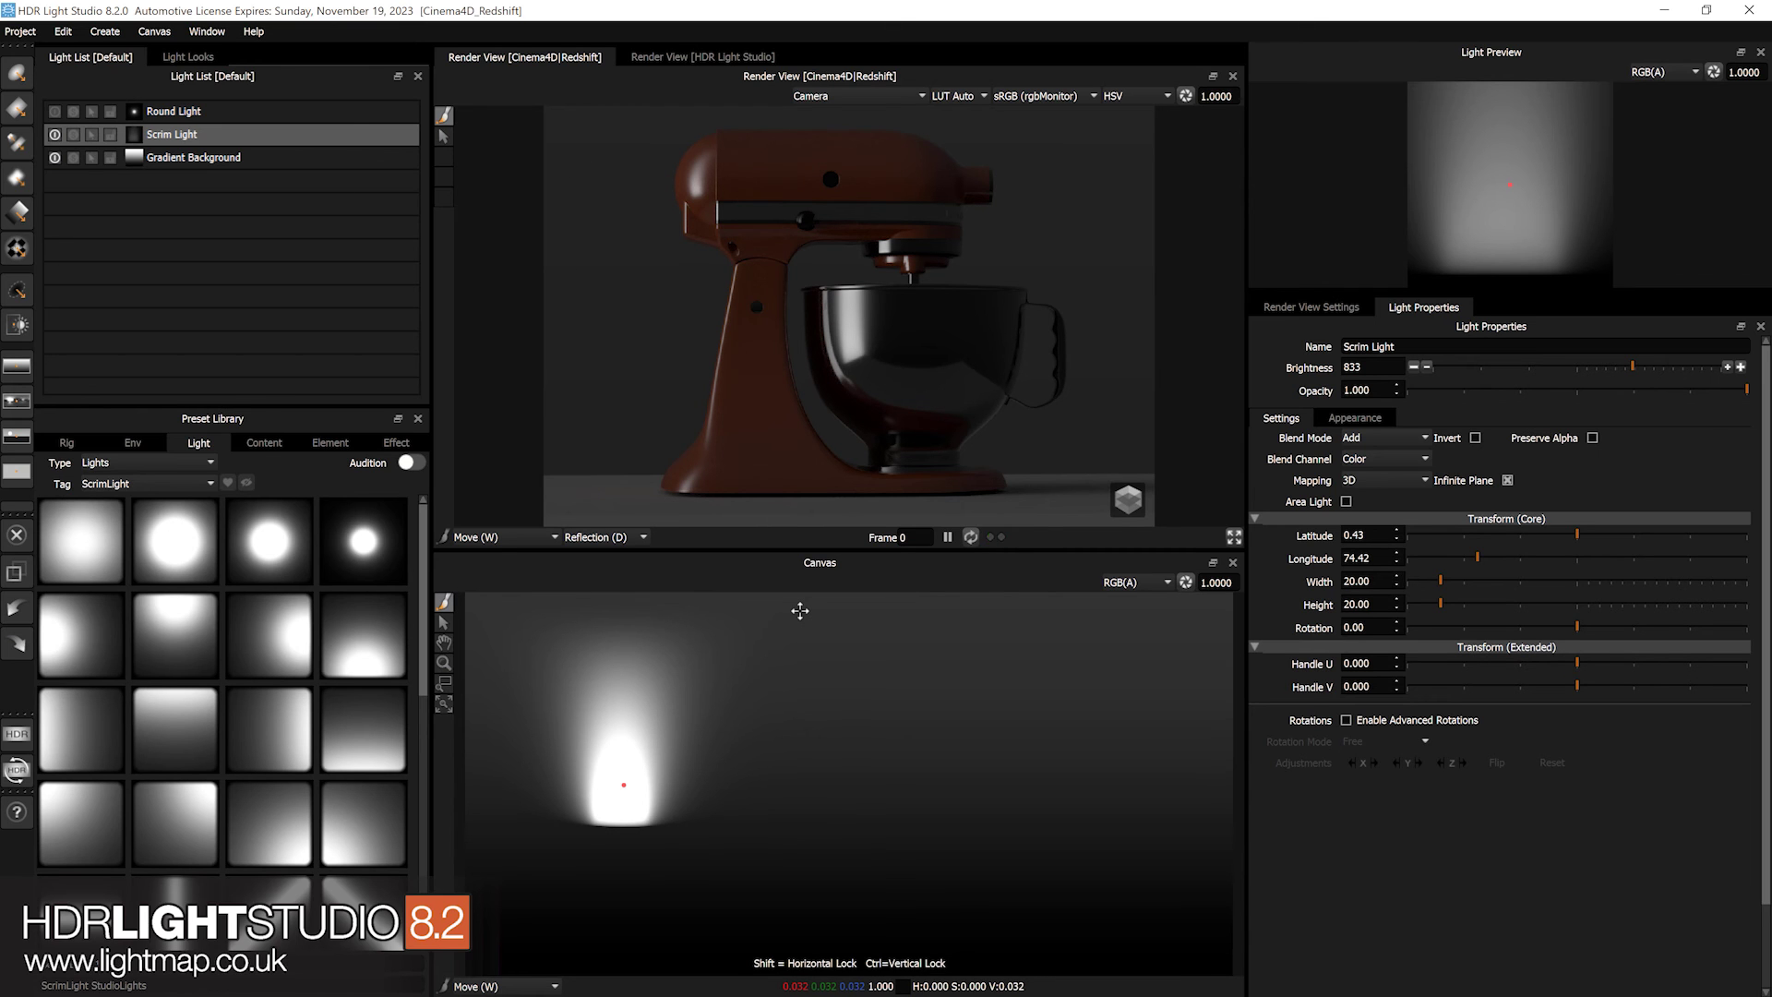
- Duplicate the Scrim Light and place the copy on the right side of the canvas
{"action": "key", "text": "ctrl+d"}
{"action": "key", "text": "Return"}
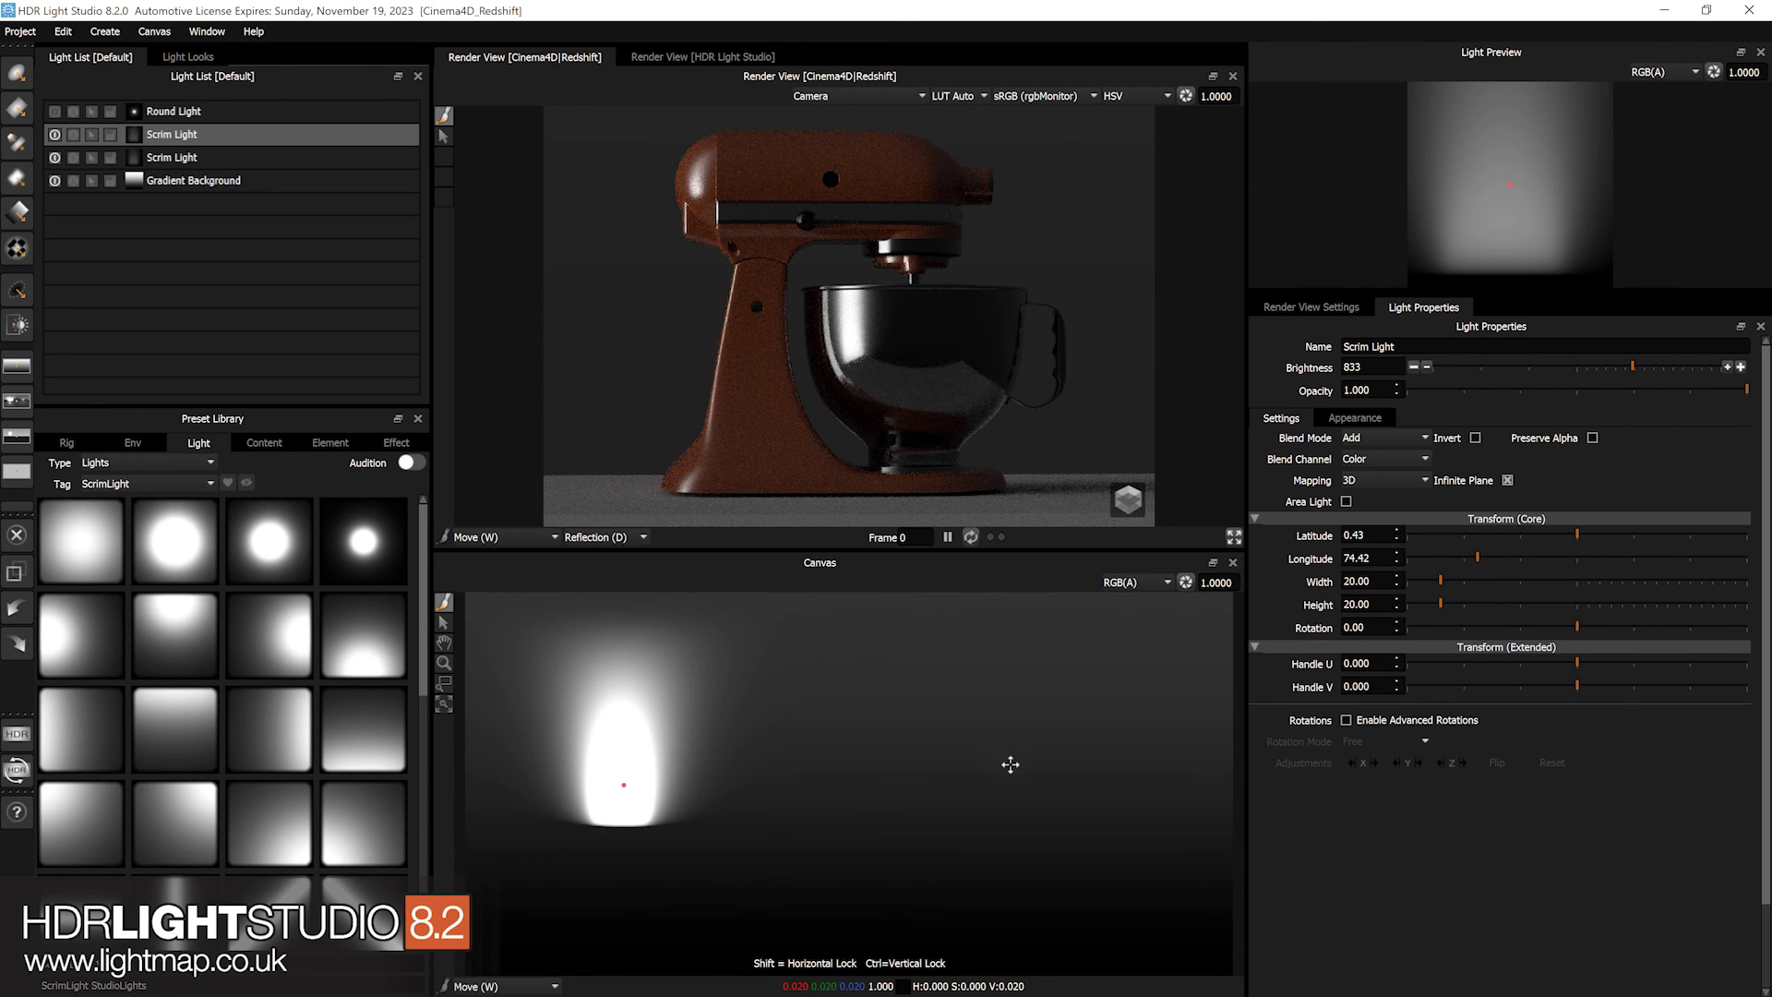
{"action": "left_click", "coordinate": [993, 762]}
{"action": "left_click_drag", "start_coordinate": [992, 763], "coordinate": [1054, 779]}
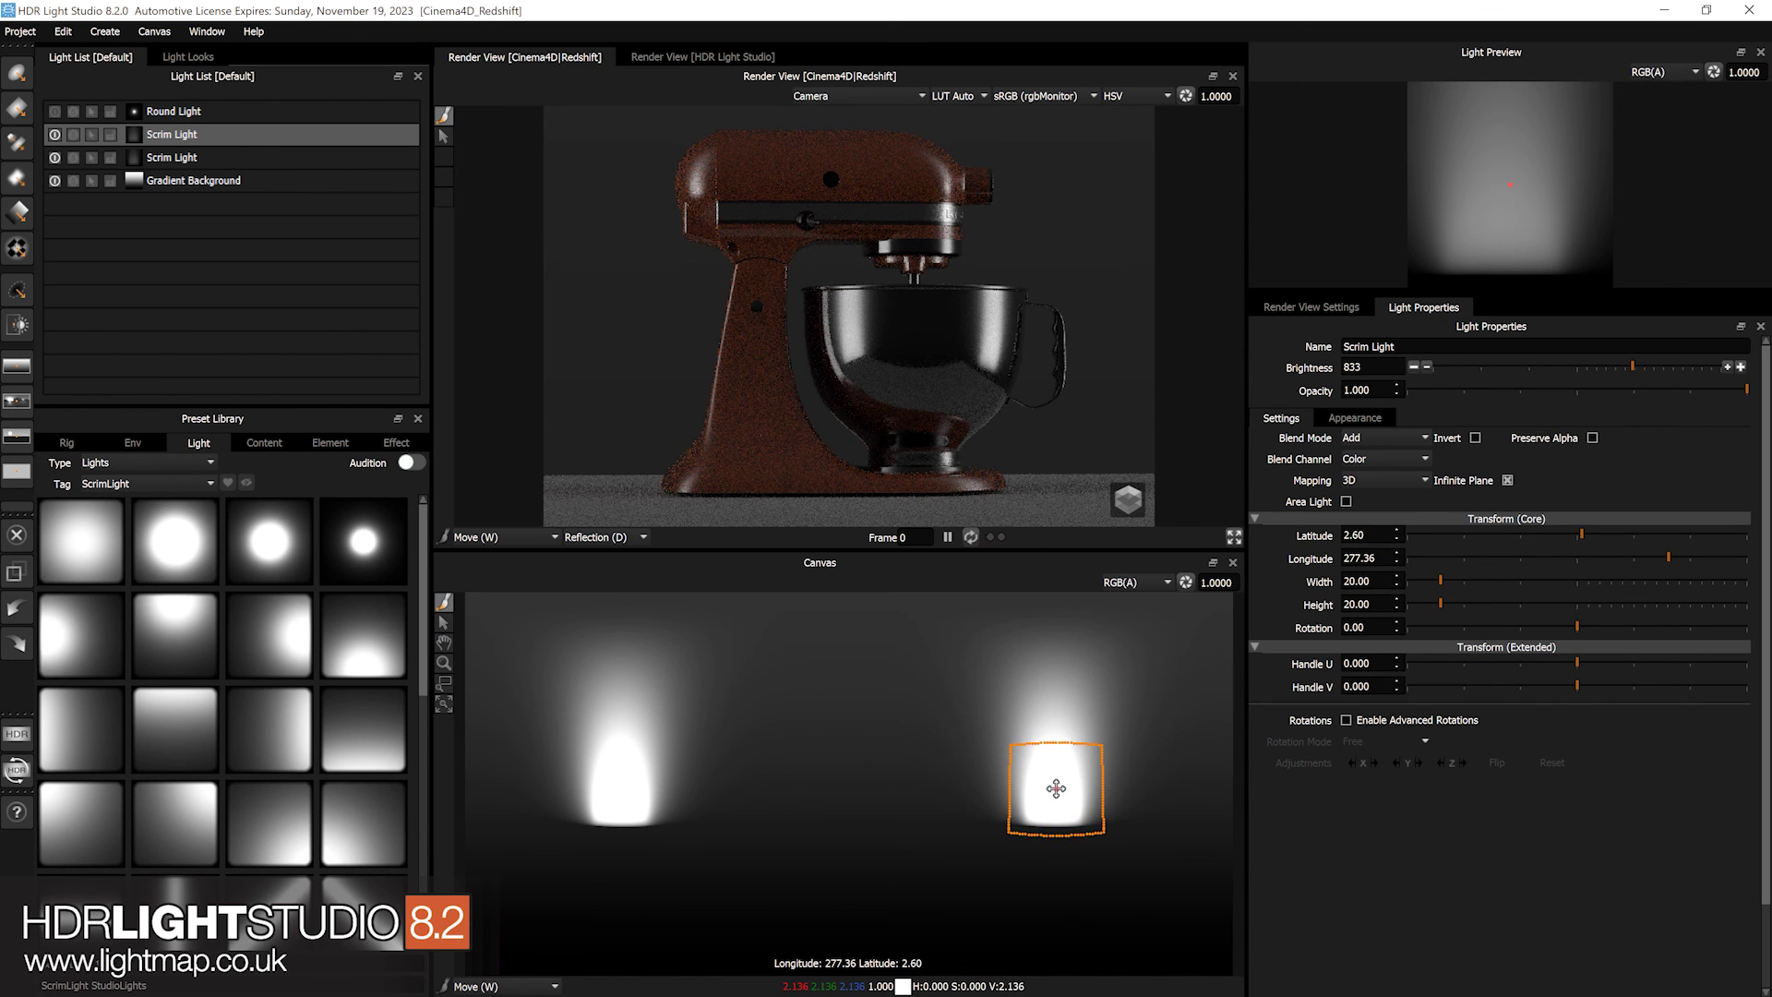
- Centre the duplicate's scrim glow in its frame at Position X 0.00, Y 0.50
{"action": "left_click", "coordinate": [1350, 418]}
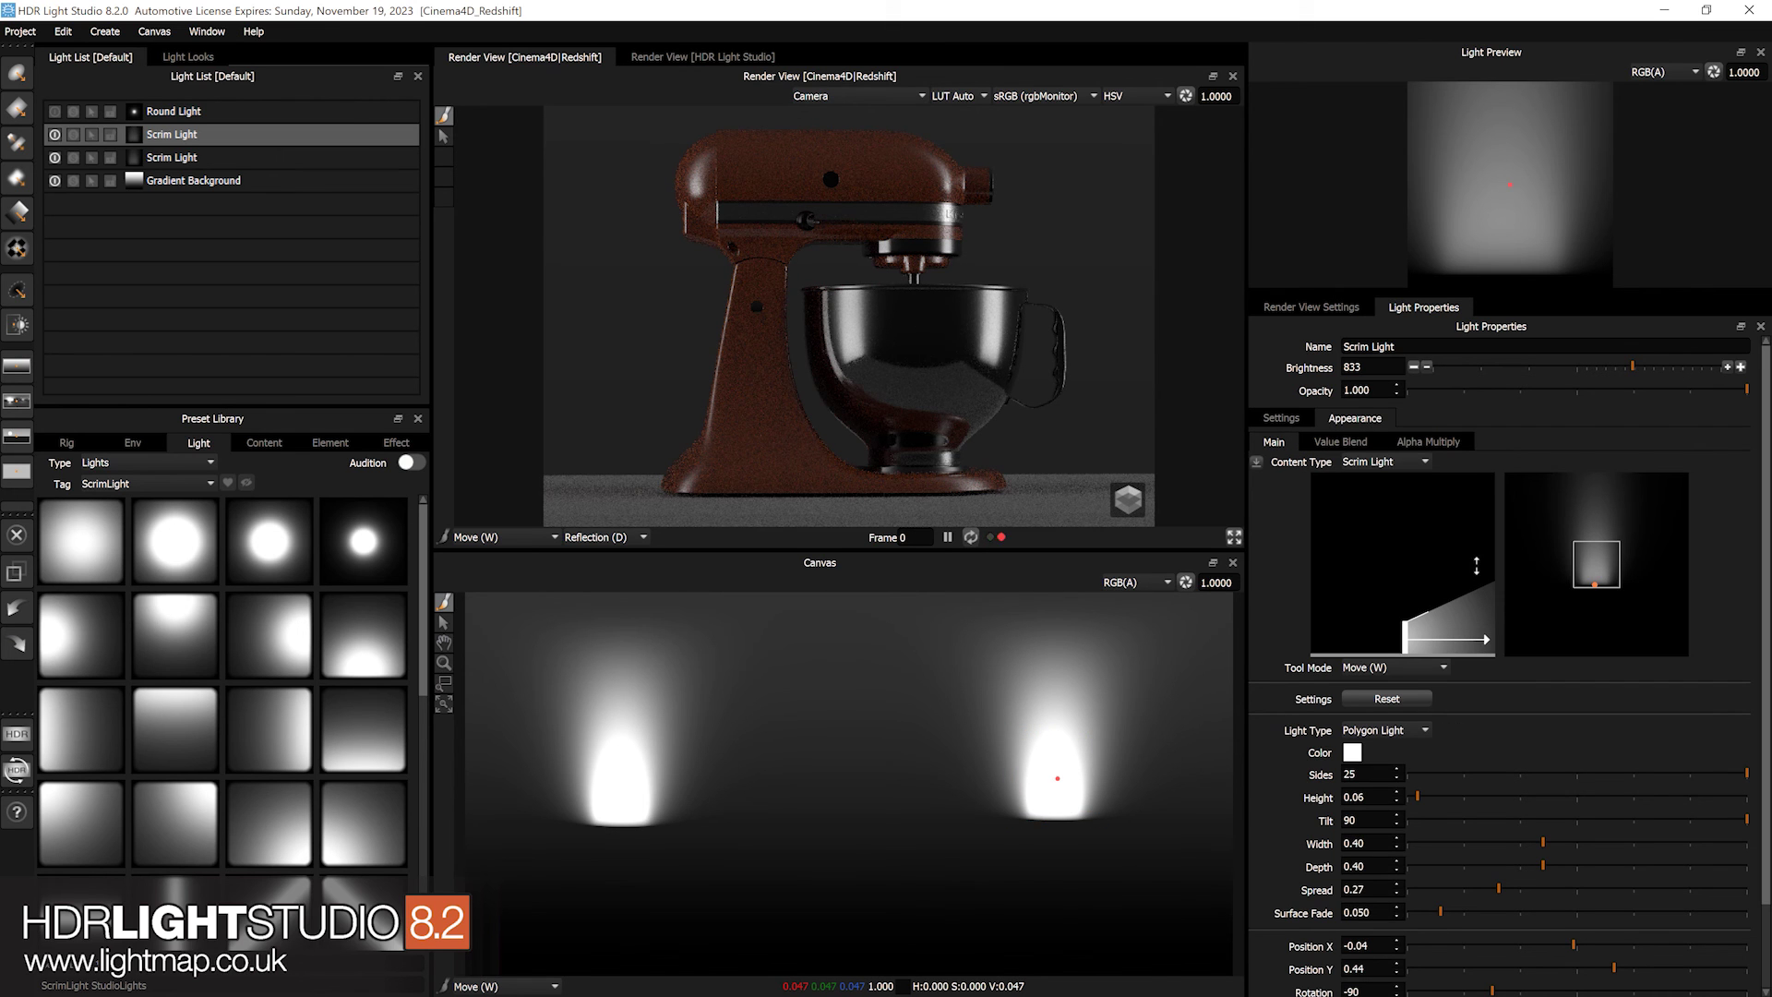
{"action": "left_click_drag", "start_coordinate": [1597, 580], "coordinate": [1545, 601]}
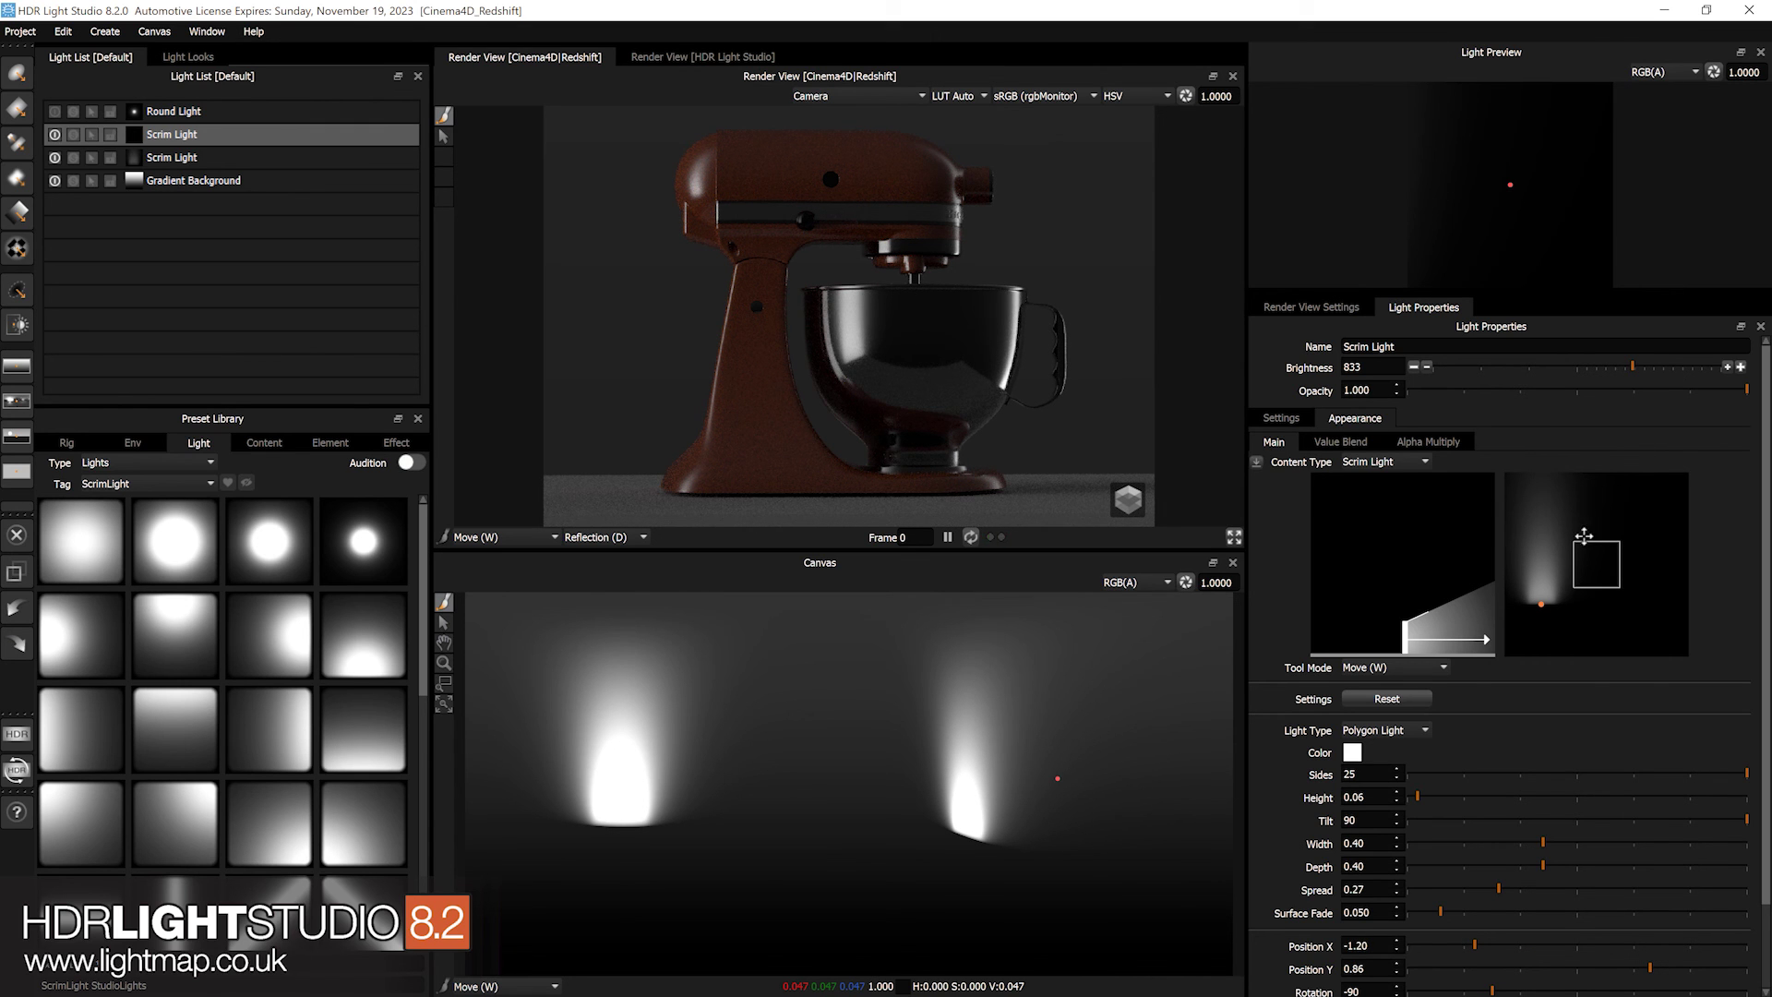
{"action": "left_click_drag", "start_coordinate": [1544, 602], "coordinate": [1600, 583]}
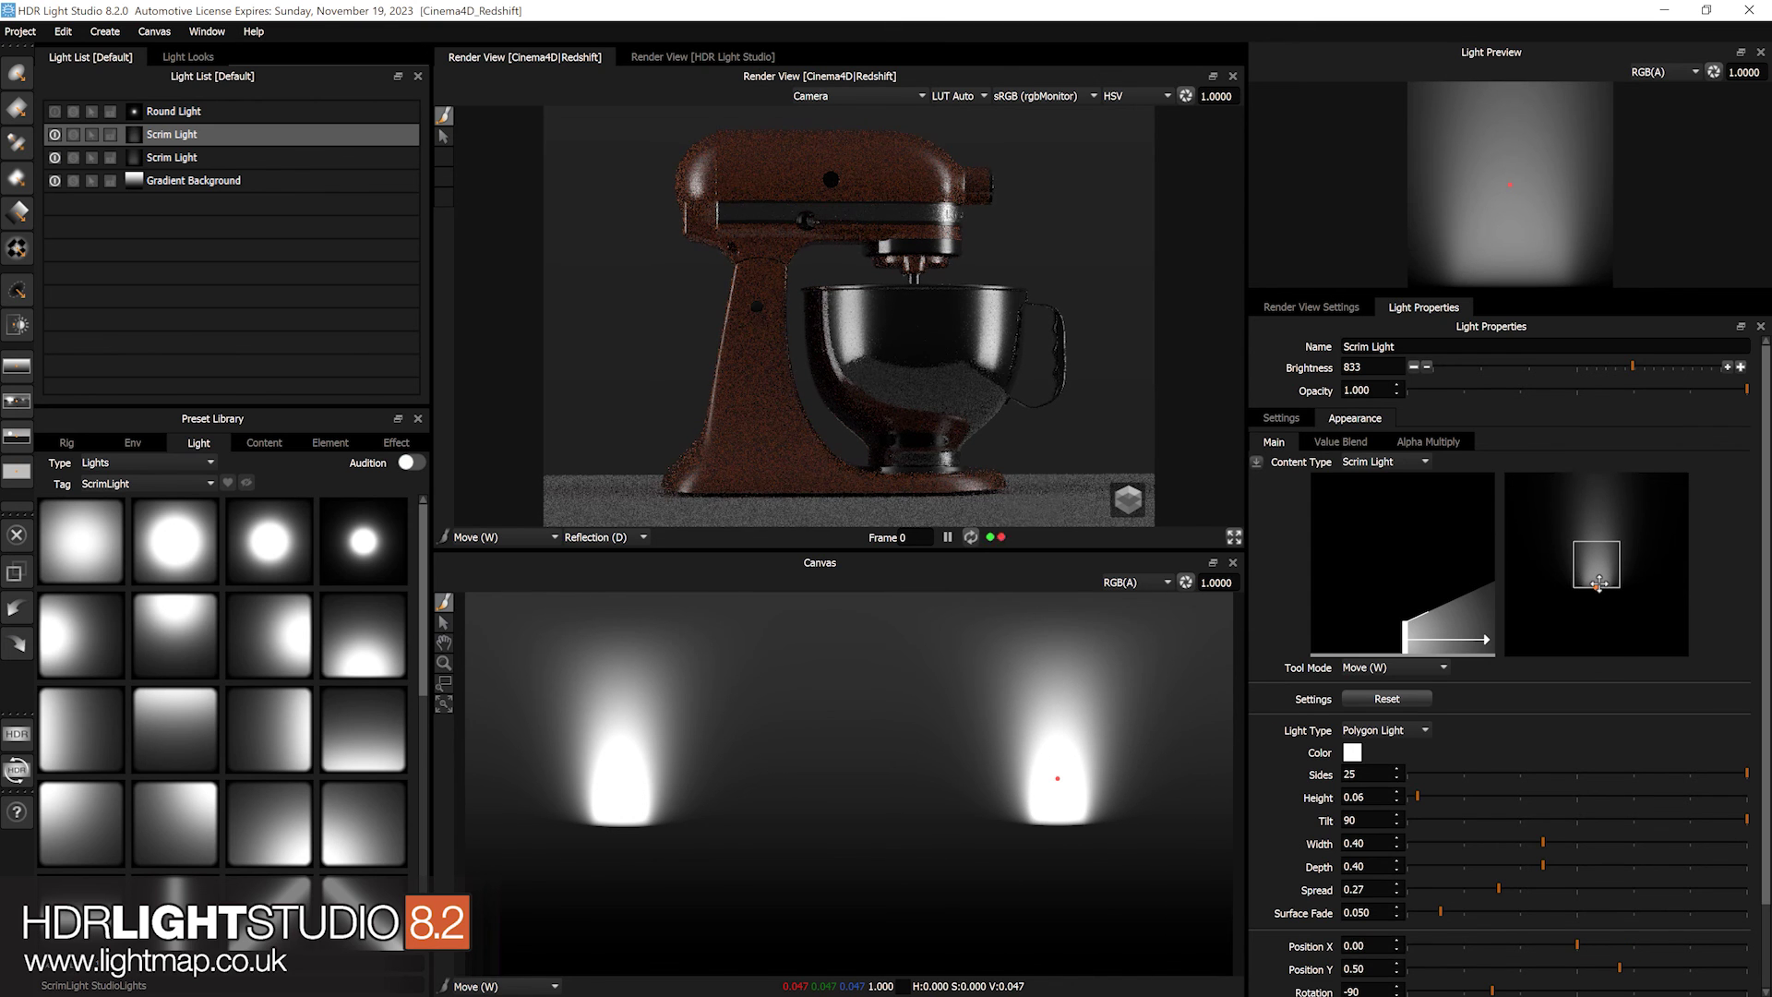
- Re-enable infinite plane projection on the second uplight and lower it slightly to latitude -4.76, longitude 277.36
{"action": "left_click", "coordinate": [1288, 417]}
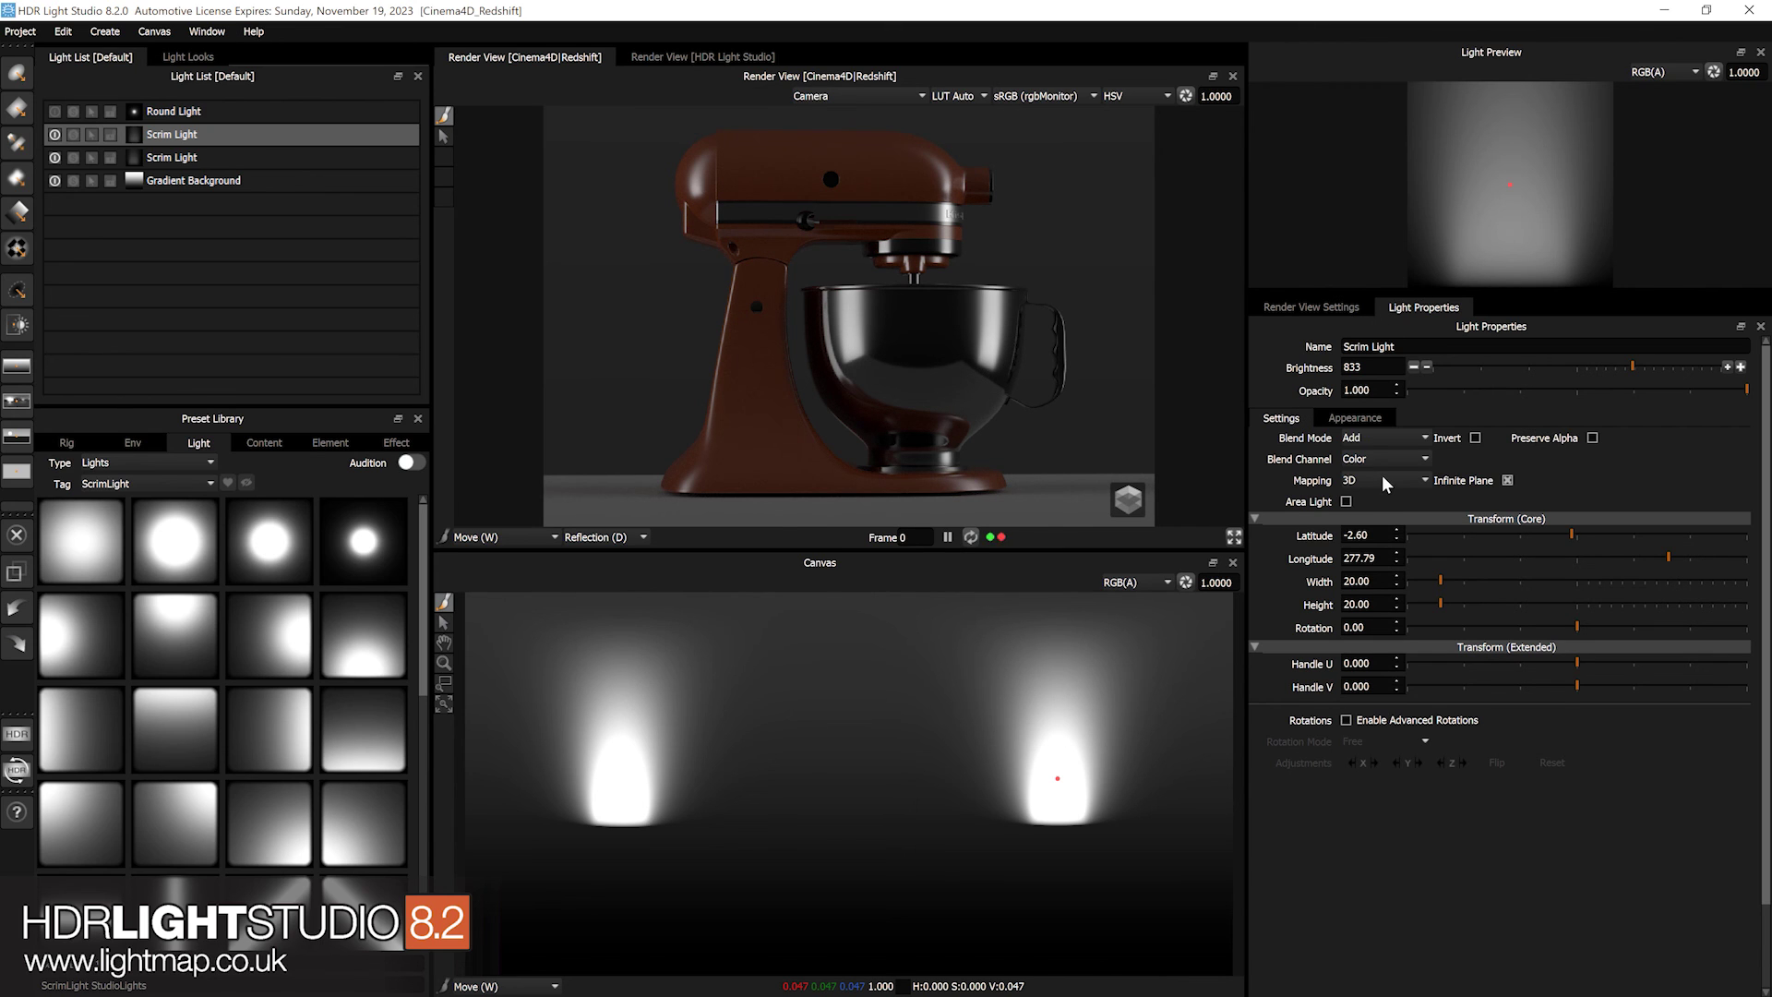
{"action": "left_click", "coordinate": [1508, 480]}
{"action": "left_click", "coordinate": [1508, 480]}
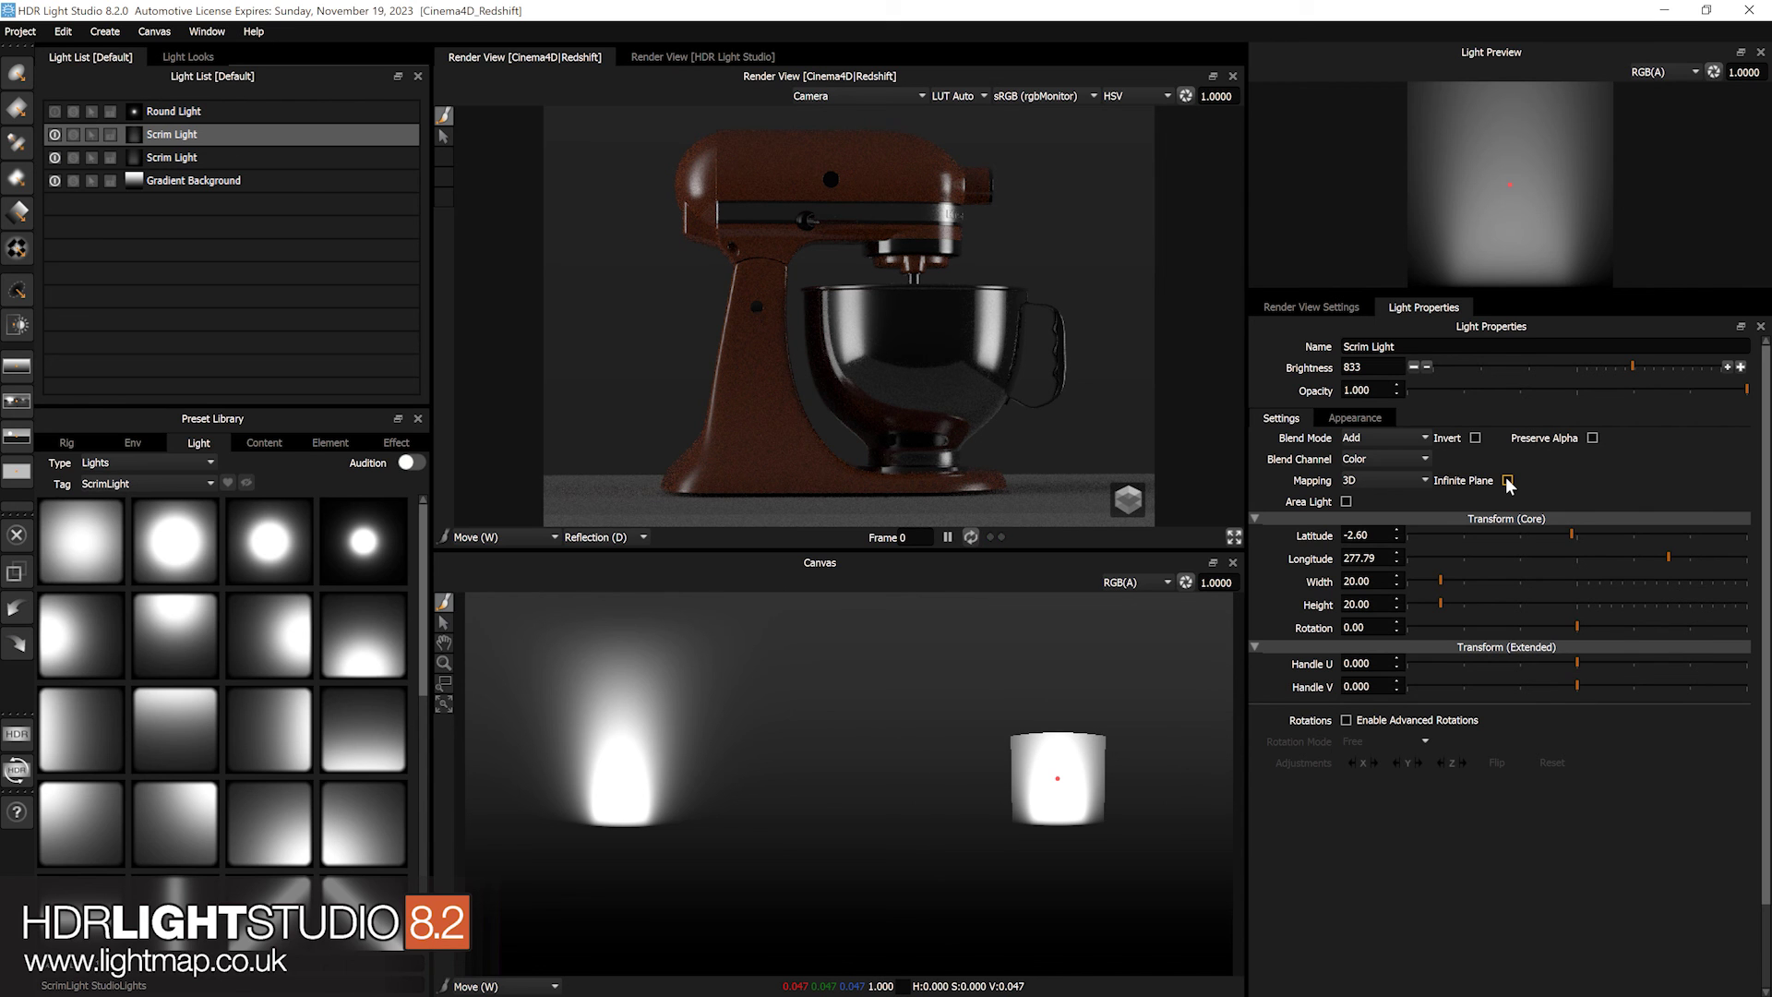
{"action": "left_click", "coordinate": [1509, 480]}
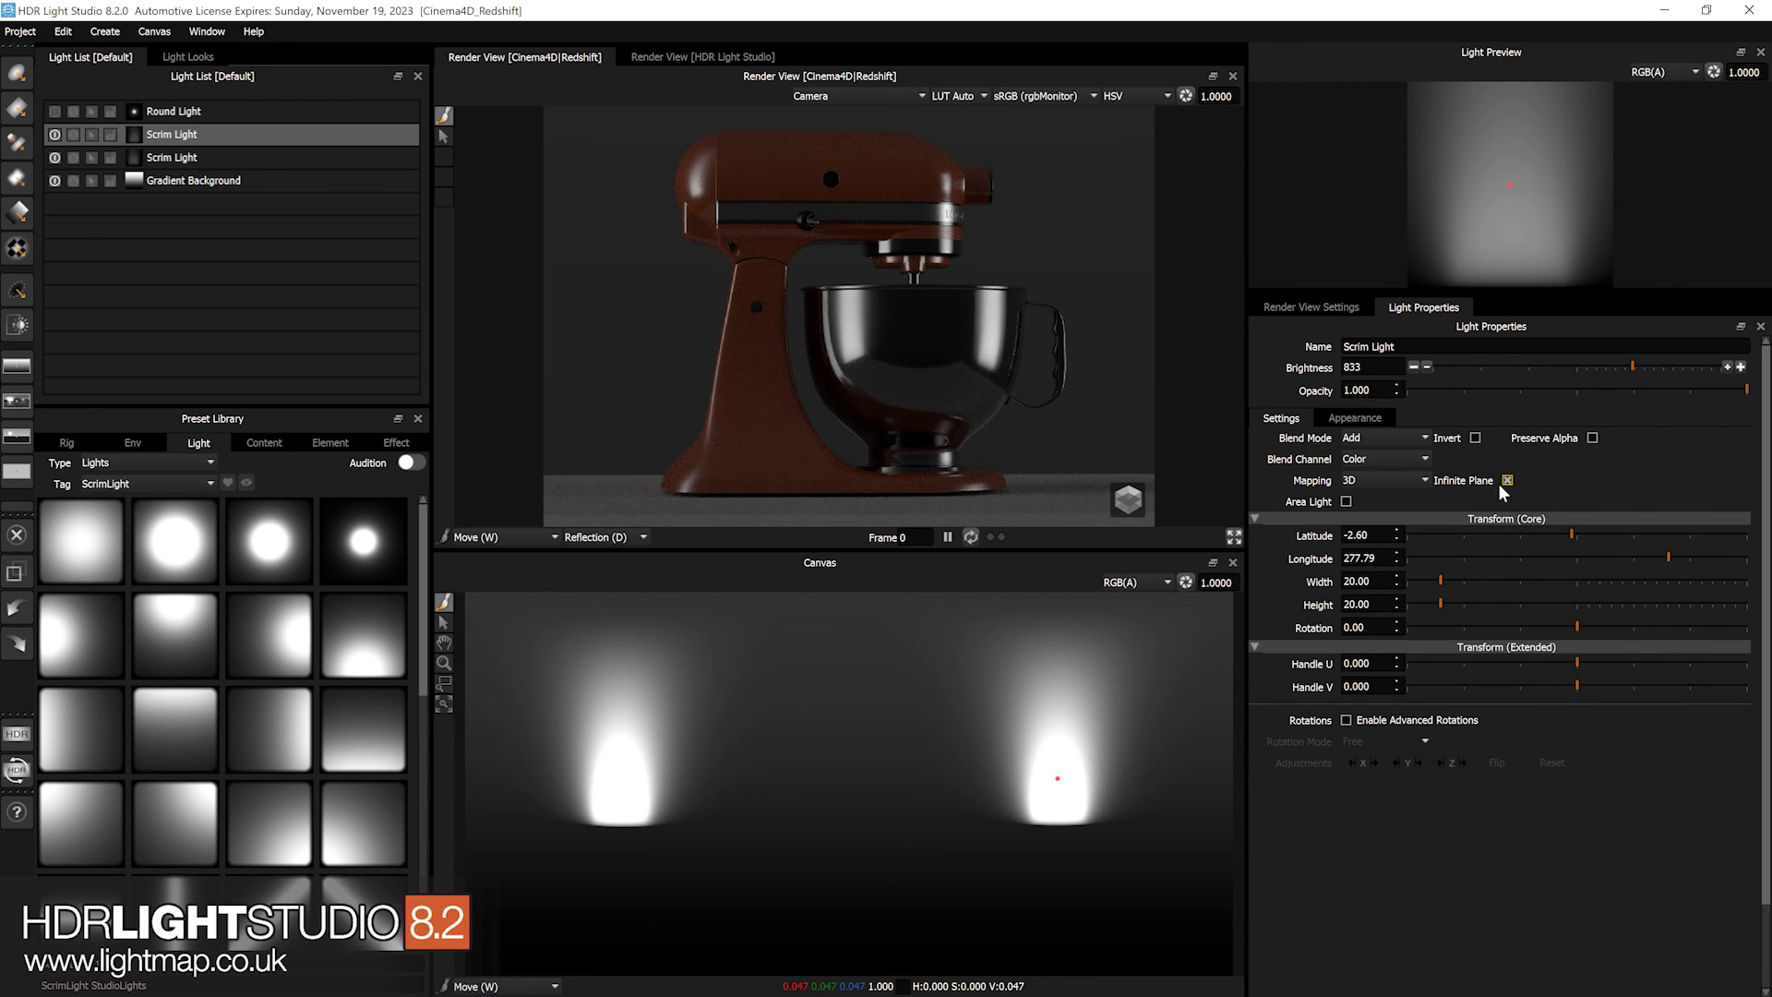
{"action": "left_click", "coordinate": [1057, 773]}
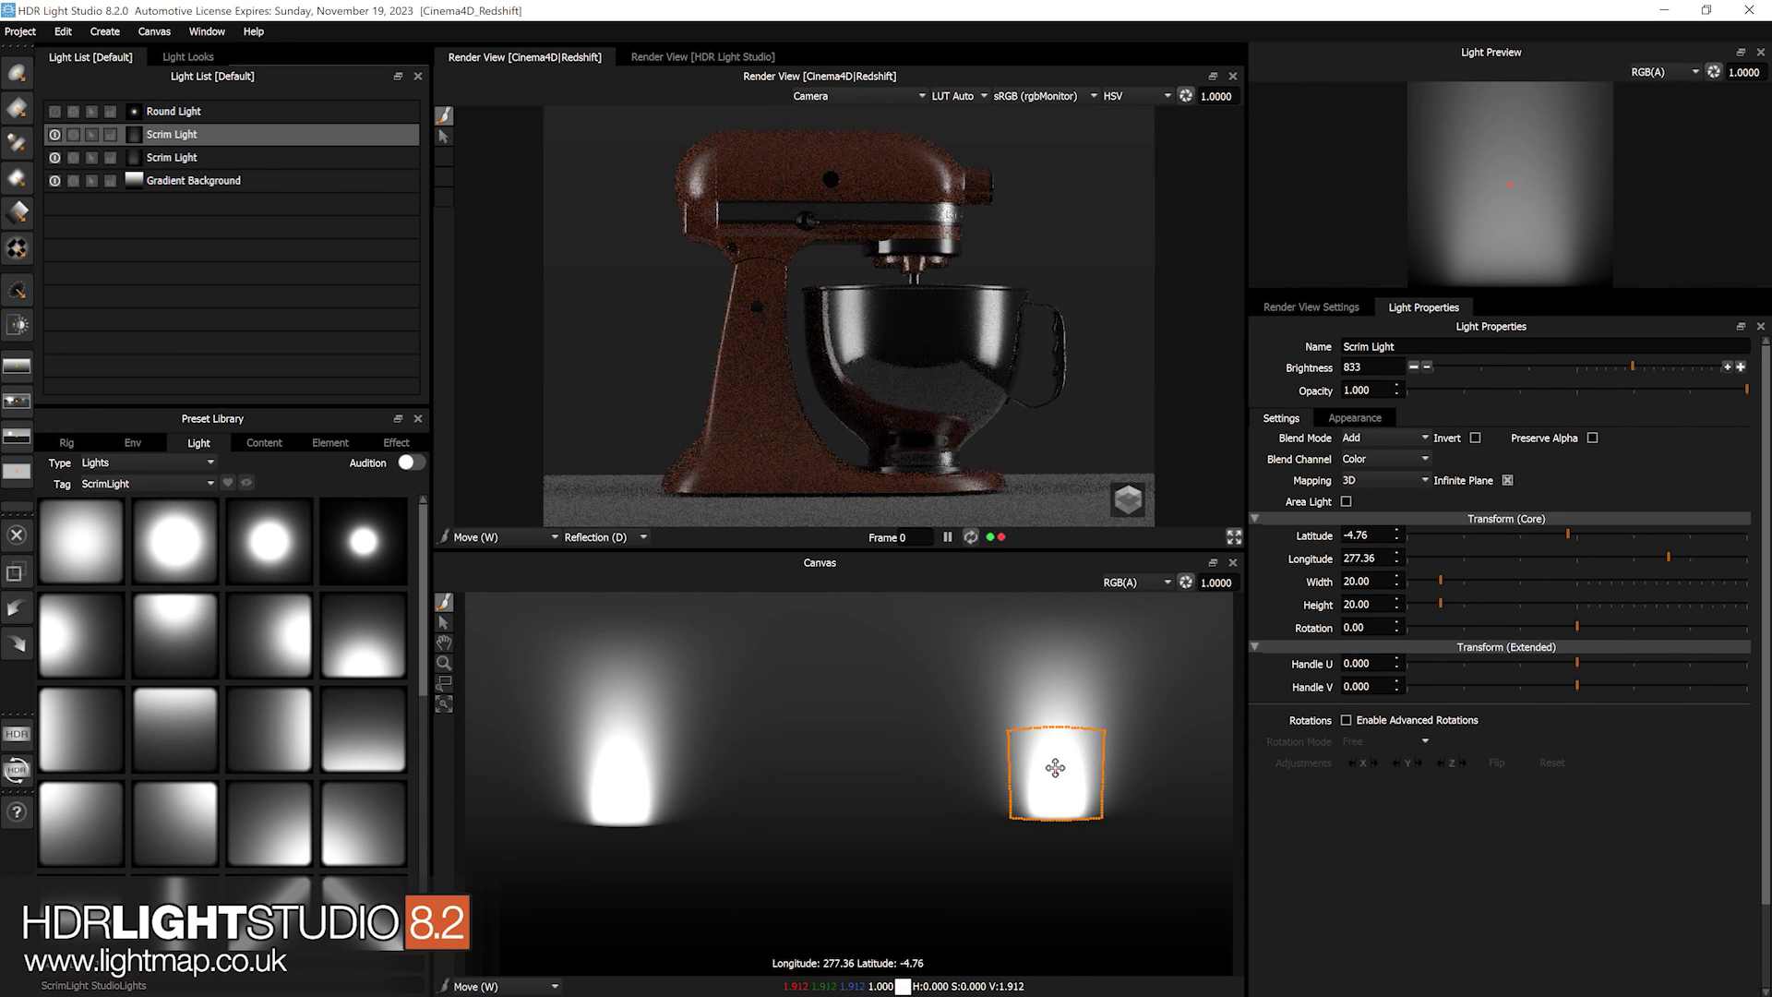